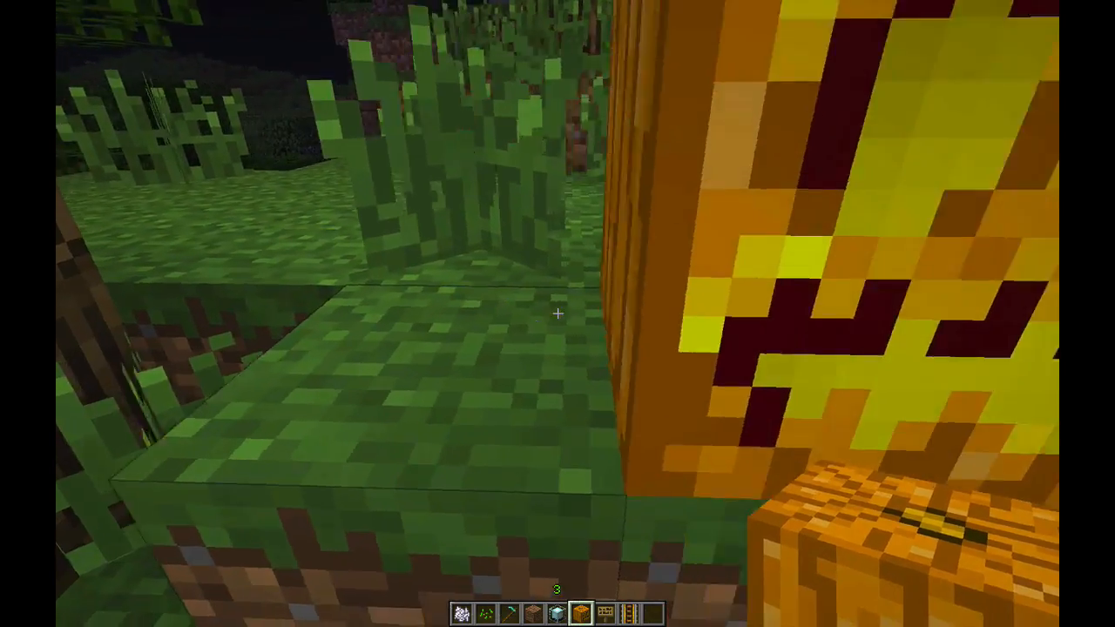
# Place one more jack-o'-lantern at the end of the row and break the placed jack-o'-lanterns
pyautogui.rightClick(558, 314)
pyautogui.press('s')
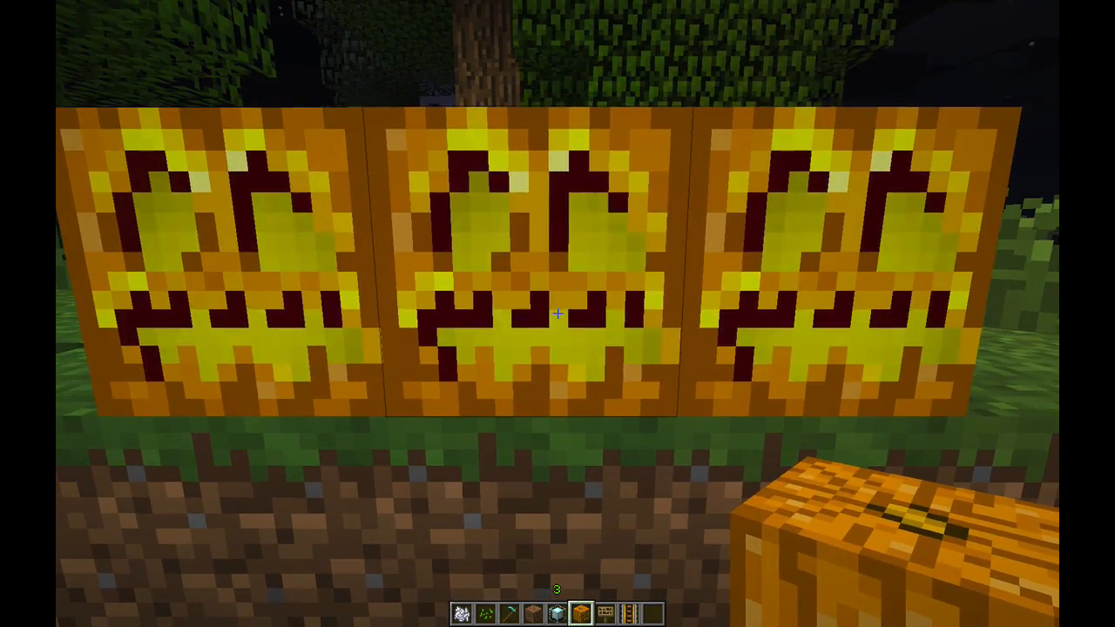
pyautogui.click(557, 313)
pyautogui.click(558, 314)
pyautogui.click(558, 314)
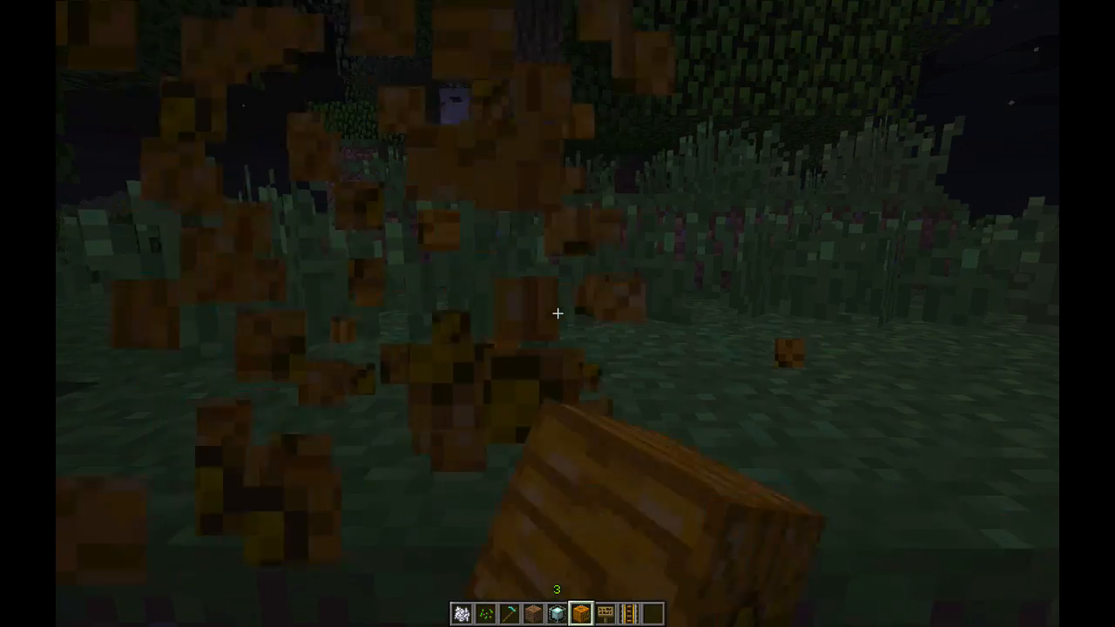
# Leave full-screen mode, exit the world to the title screen and quit Minecraft
pyautogui.press('F11')
pyautogui.press('Escape')
pyautogui.click(571, 451)
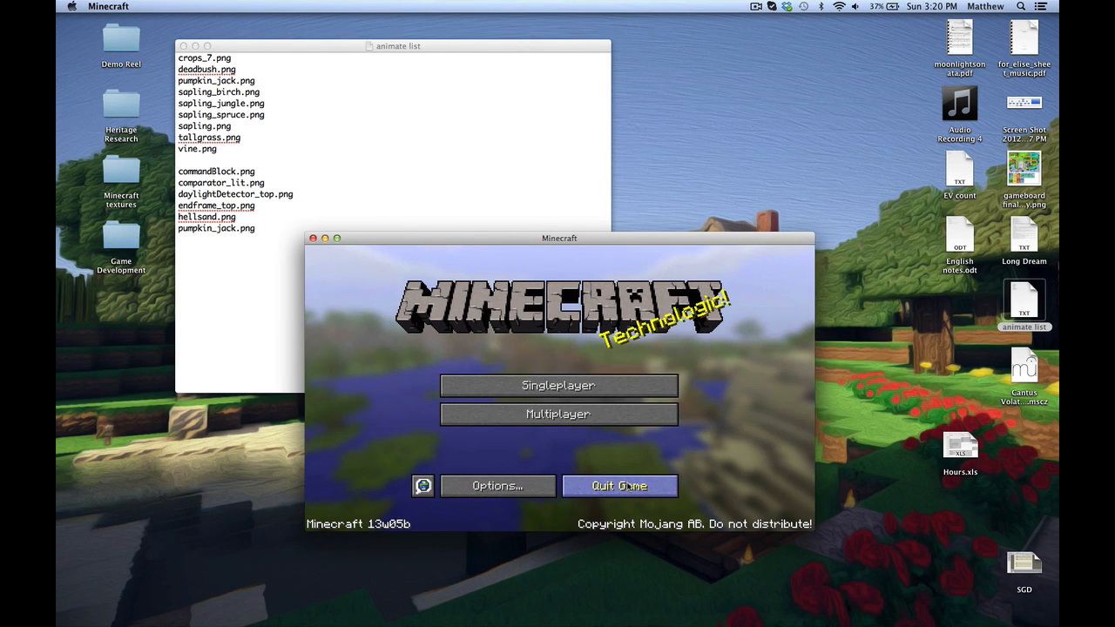
pyautogui.click(627, 486)
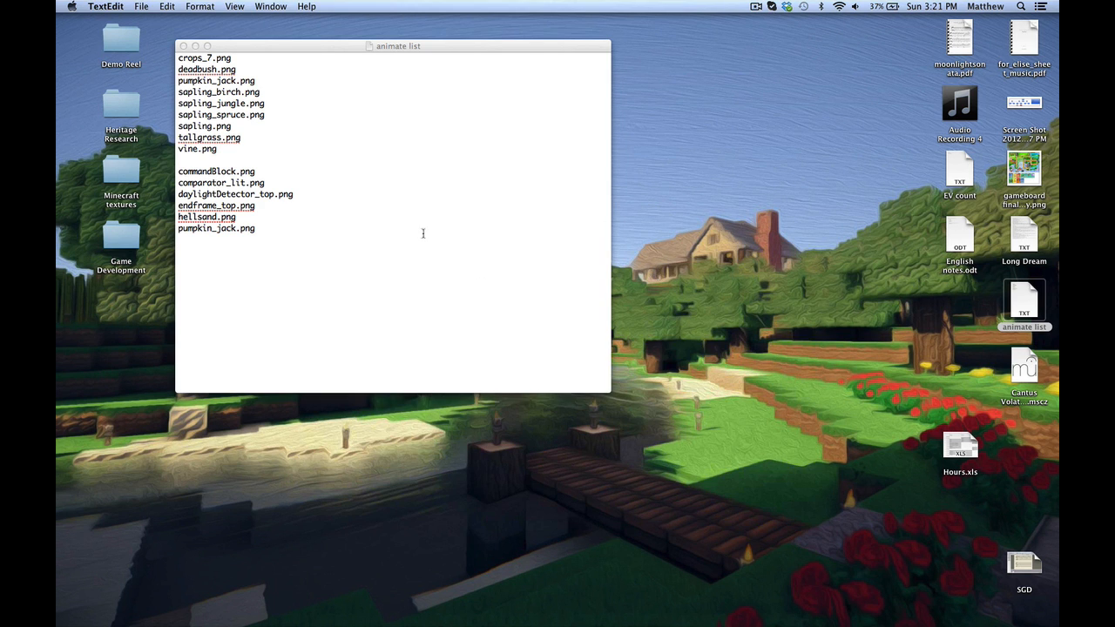
# Remove the pumpkin_jack.png line from the first group of file names in the animate list document
pyautogui.click(397, 170)
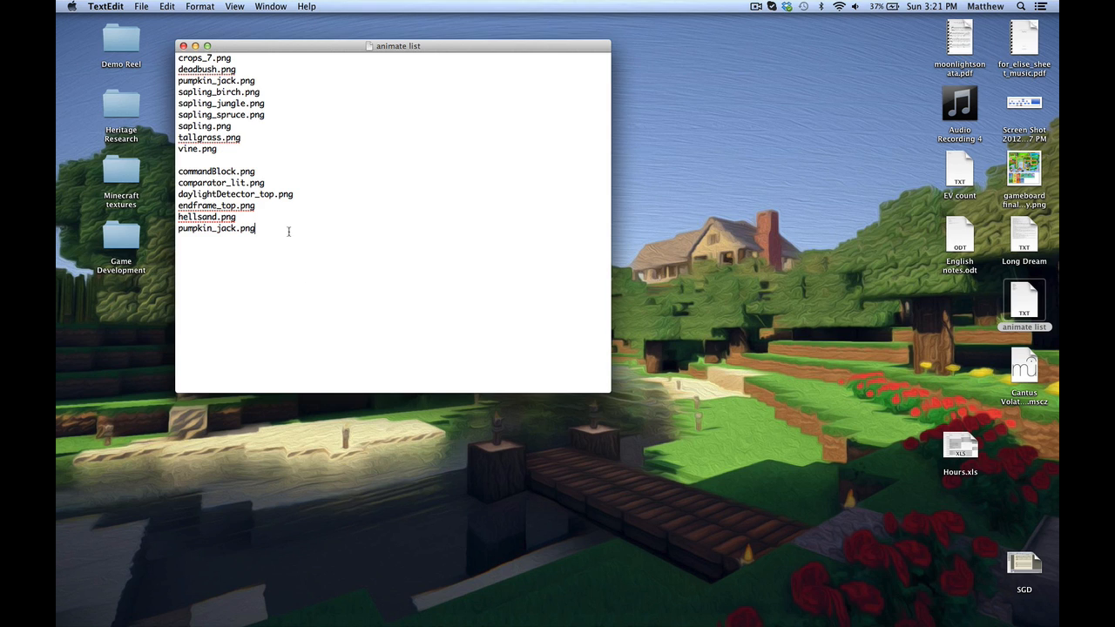
pyautogui.moveTo(262, 48); pyautogui.dragTo(274, 61)
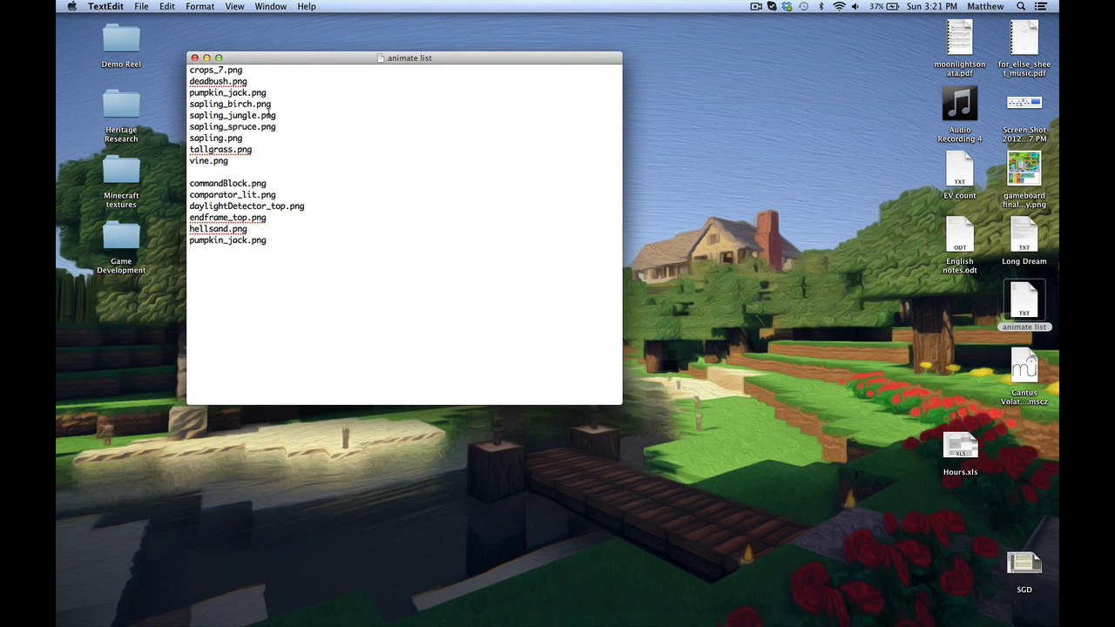
pyautogui.moveTo(269, 92); pyautogui.dragTo(184, 96)
pyautogui.press('BackSpace')
pyautogui.press('BackSpace')
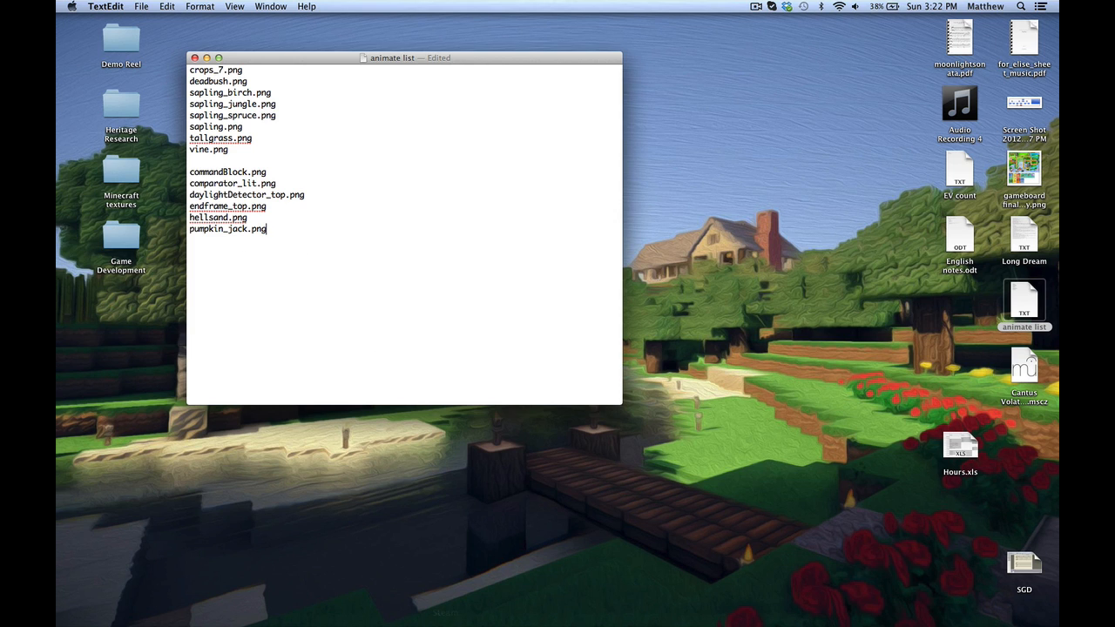
# Switch to Finder and go to the minecraft folder
pyautogui.moveTo(440, 624)
pyautogui.click(127, 620)
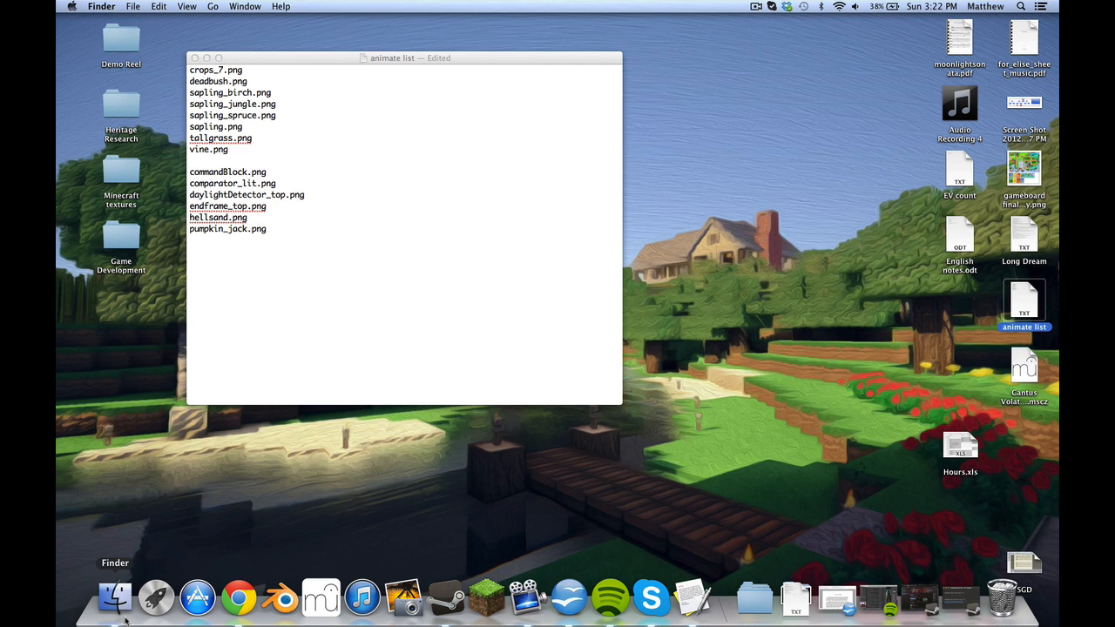
pyautogui.click(131, 618)
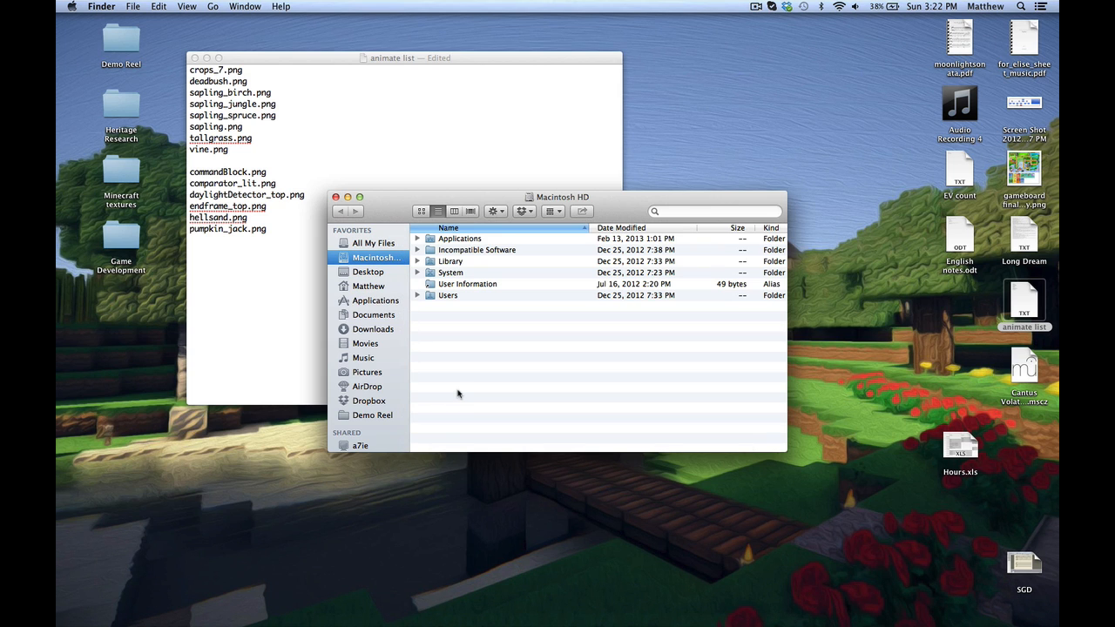
pyautogui.press('super+shift+g')
pyautogui.press('Return')
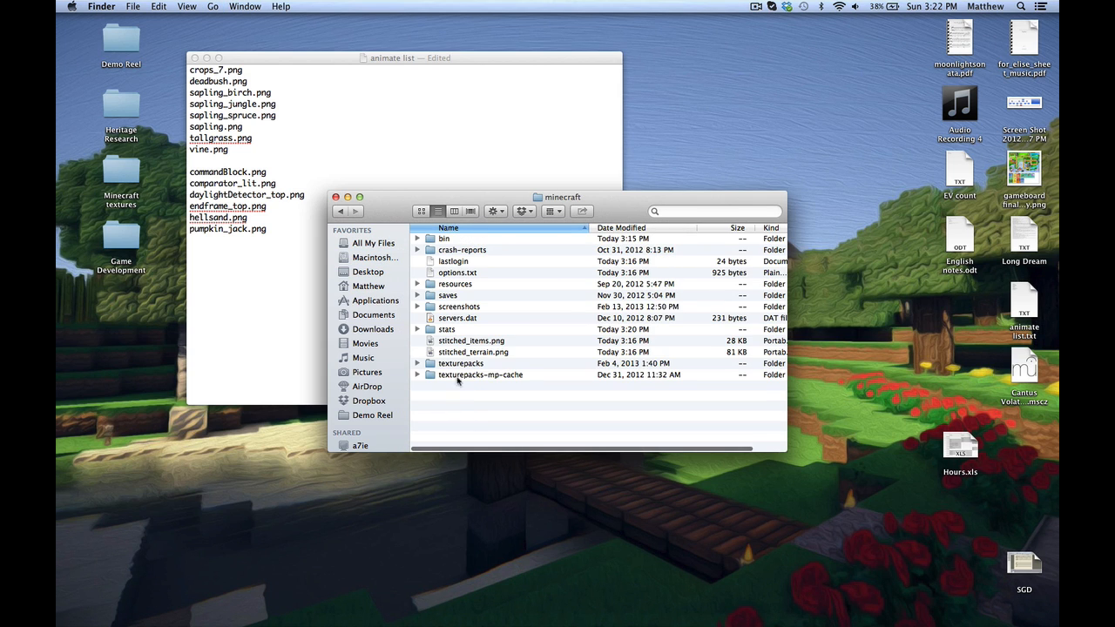
# Open the blocks textures folder inside bin, minecraft.jar, textures, and find the pumpkin image files
pyautogui.doubleClick(467, 240)
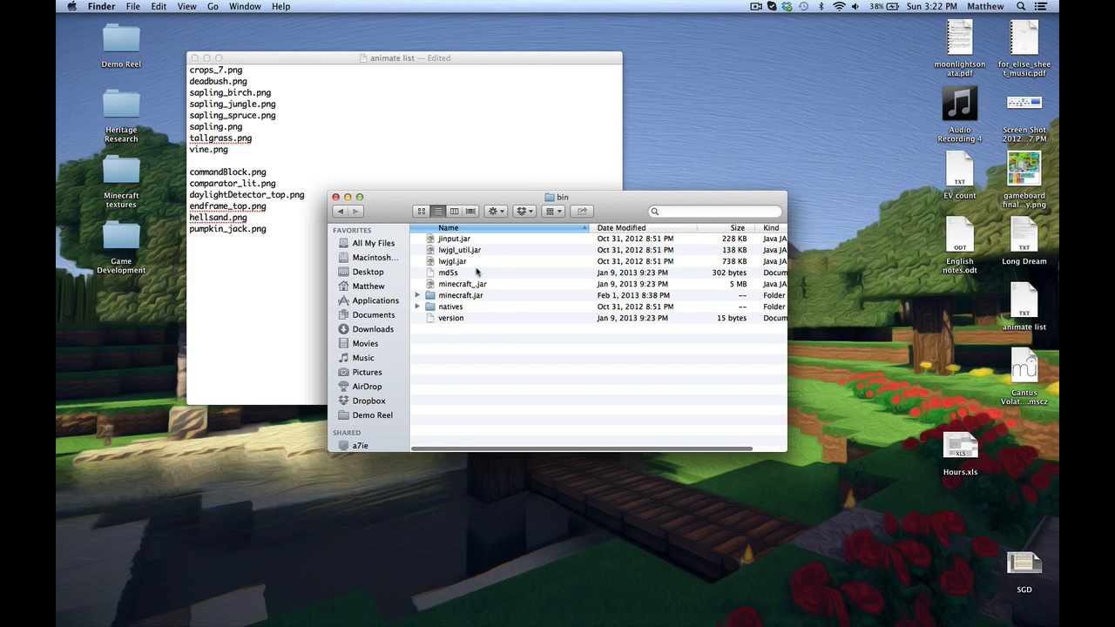
pyautogui.doubleClick(488, 298)
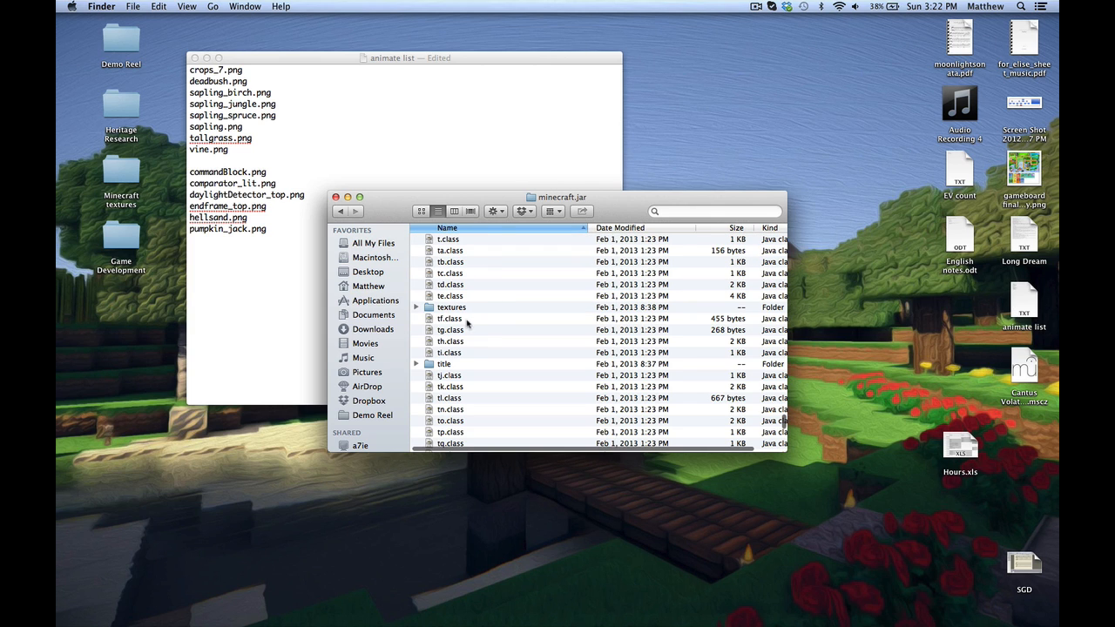
pyautogui.doubleClick(475, 308)
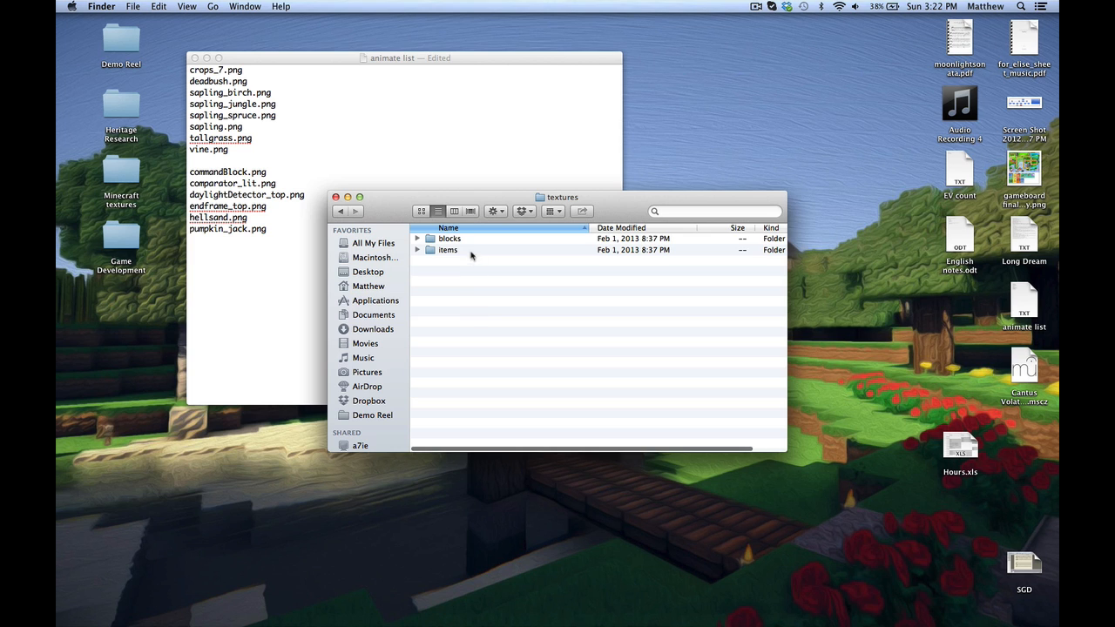
pyautogui.doubleClick(477, 241)
pyautogui.scroll(-20, 477, 244)
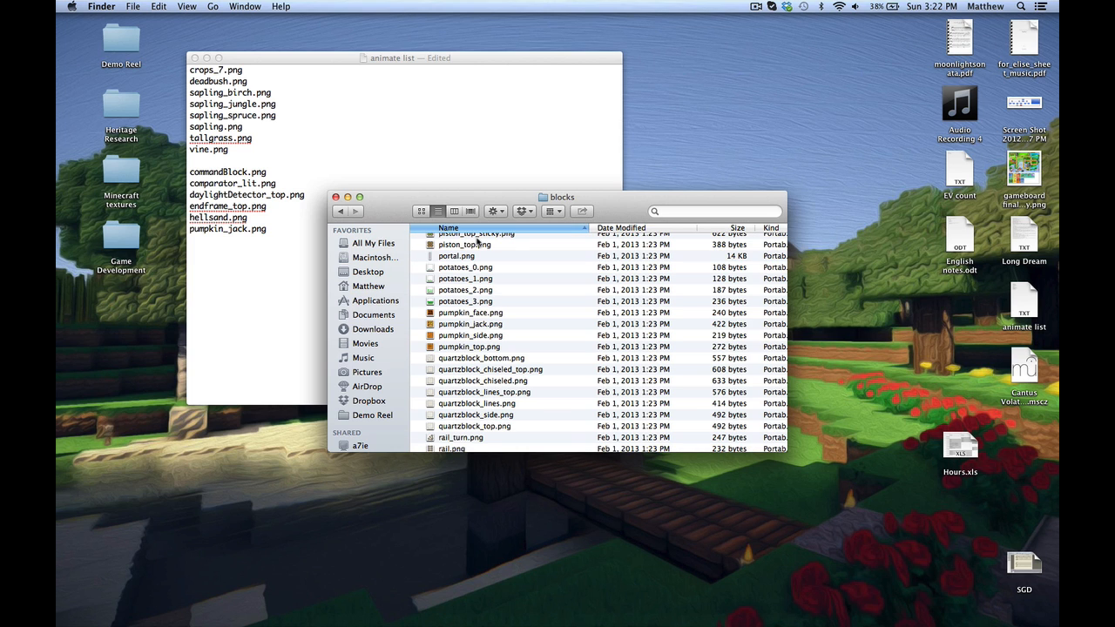
# Preview pumpkin_face.png and check which of the pumpkin texture files is which
pyautogui.click(483, 325)
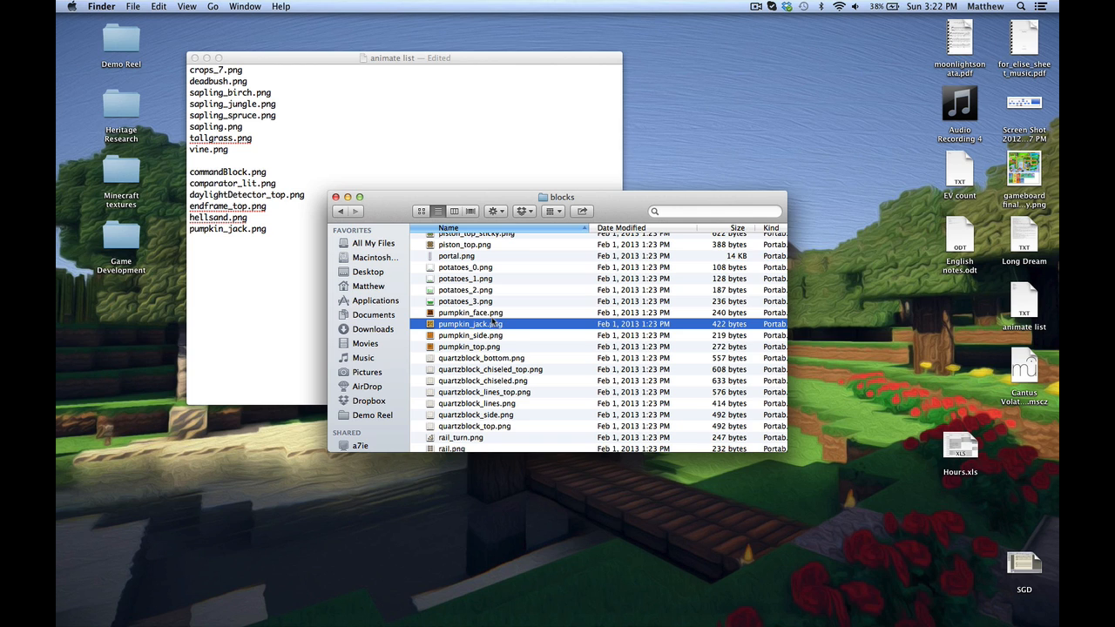
pyautogui.click(485, 314)
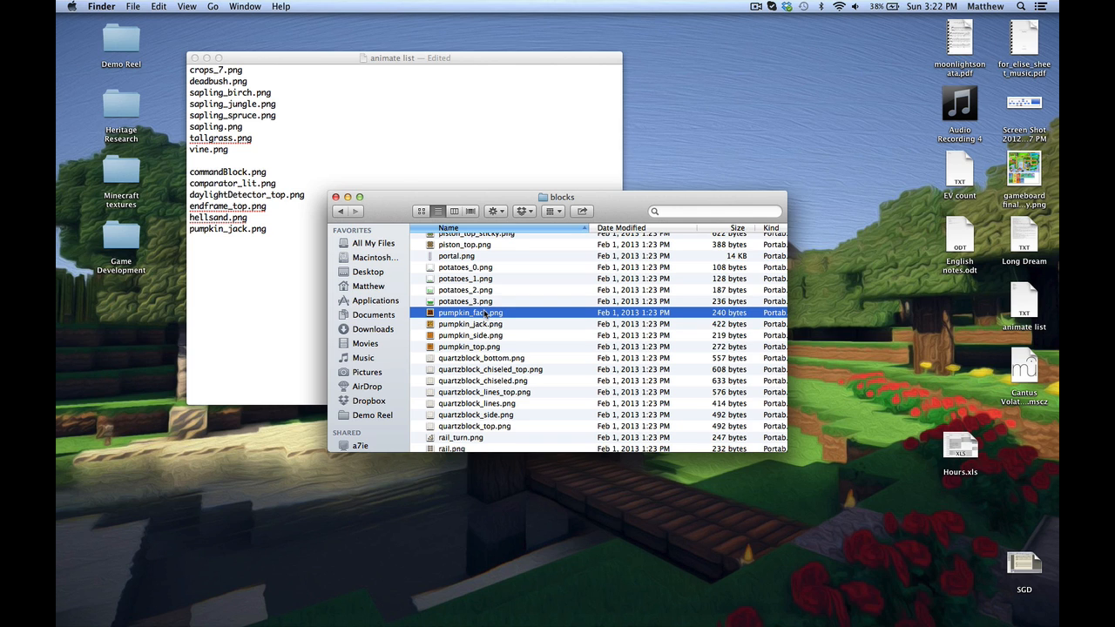
pyautogui.press('space')
pyautogui.press('space')
pyautogui.click(432, 325)
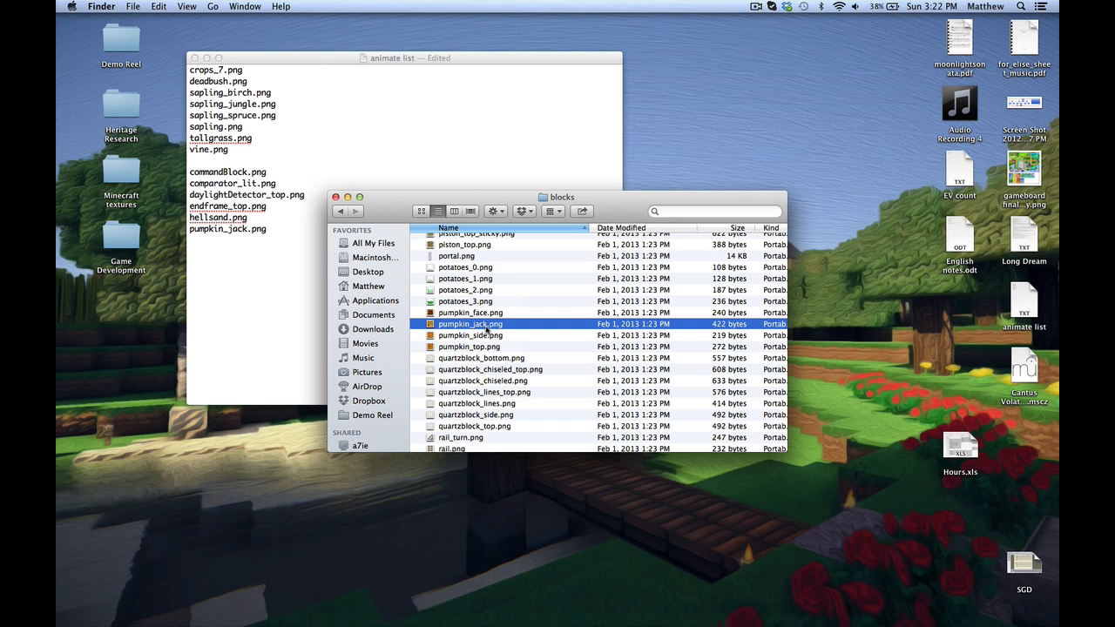
pyautogui.click(522, 336)
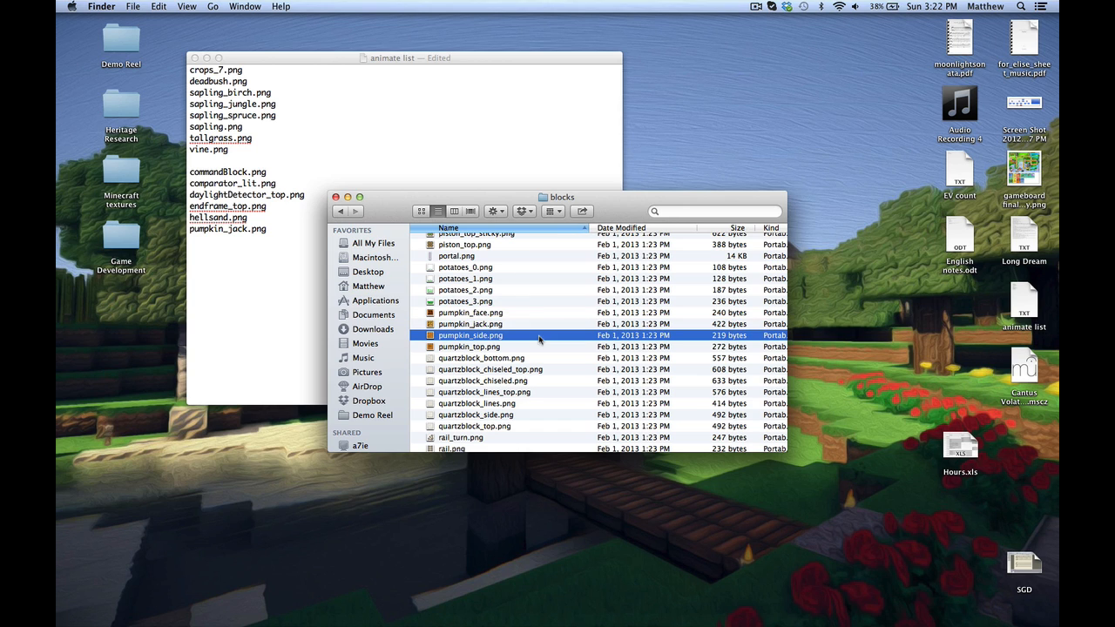
# Open pumpkin_jack.png from the blocks folder in GIMP
pyautogui.click(470, 327)
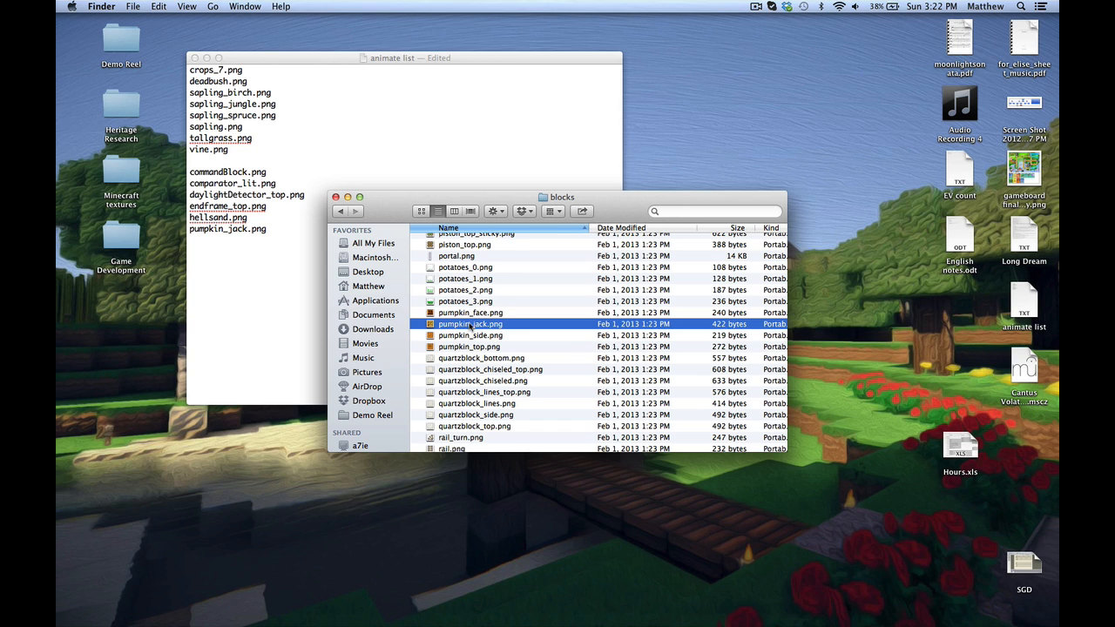
pyautogui.rightClick(471, 327)
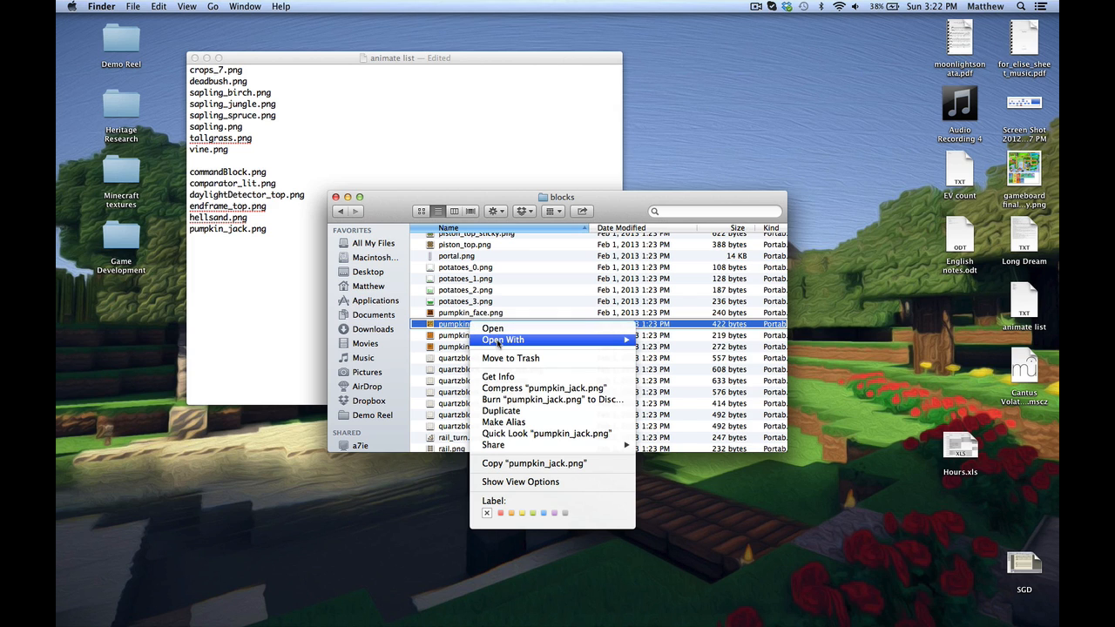
pyautogui.moveTo(498, 343)
pyautogui.click(699, 373)
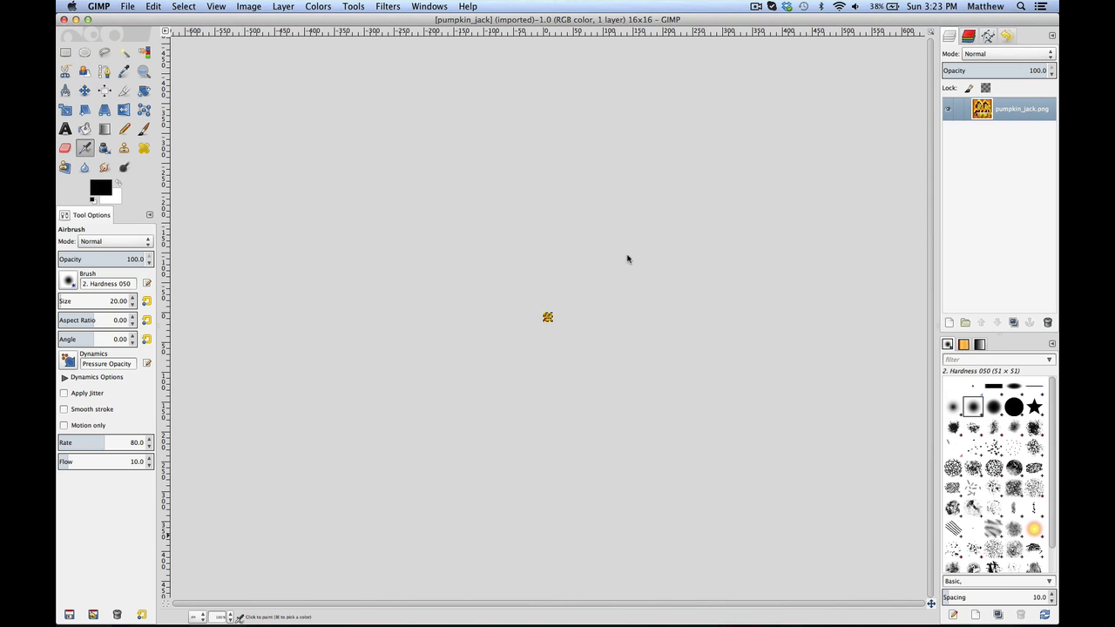
# Set the pumpkin_jack canvas height to 160 px and extend its layer to the image size
pyautogui.press('4')
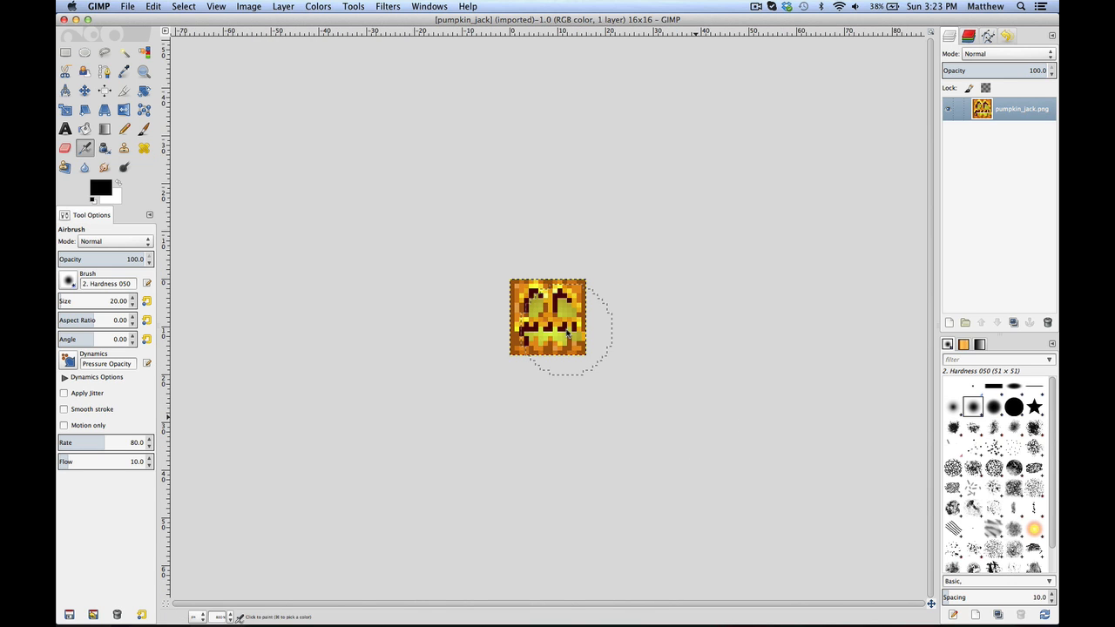
pyautogui.press('5')
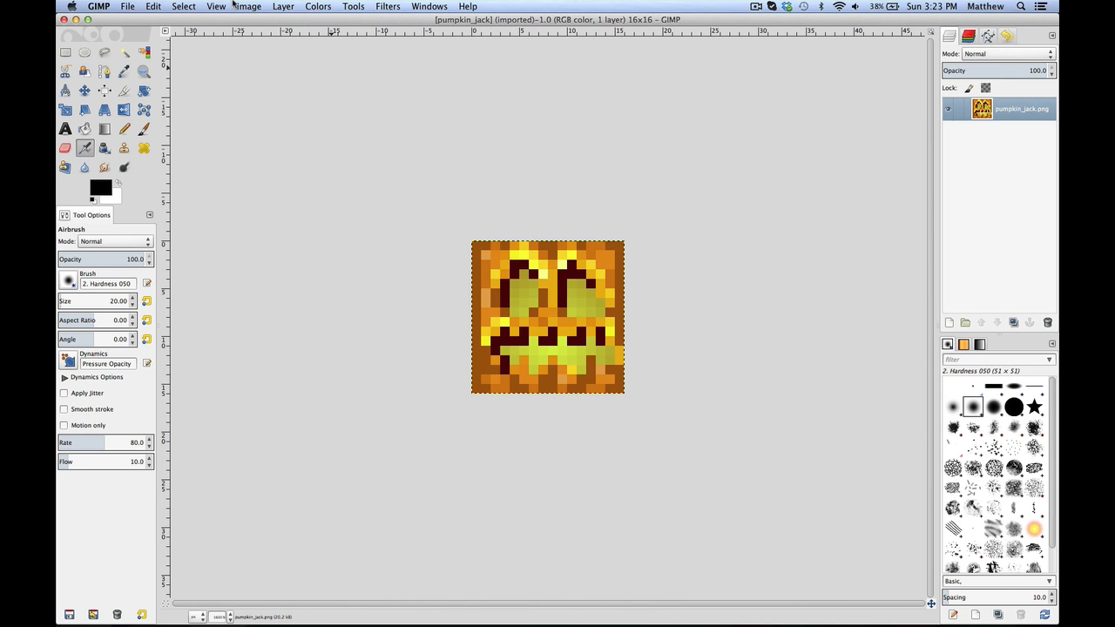
pyautogui.click(236, 7)
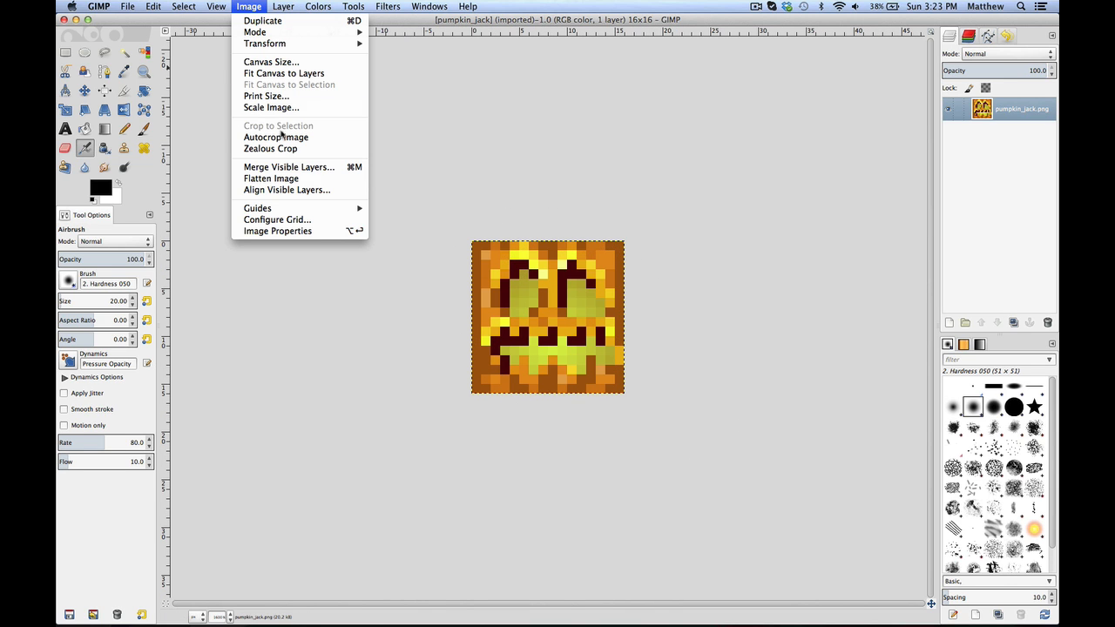
pyautogui.click(294, 62)
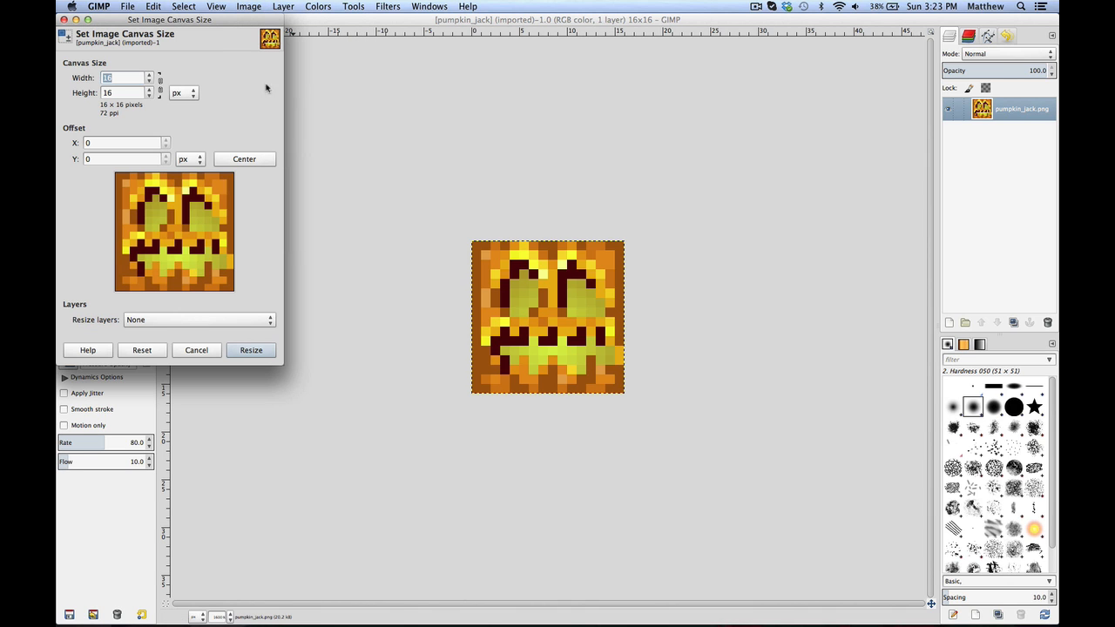
pyautogui.write('0')
pyautogui.click(249, 351)
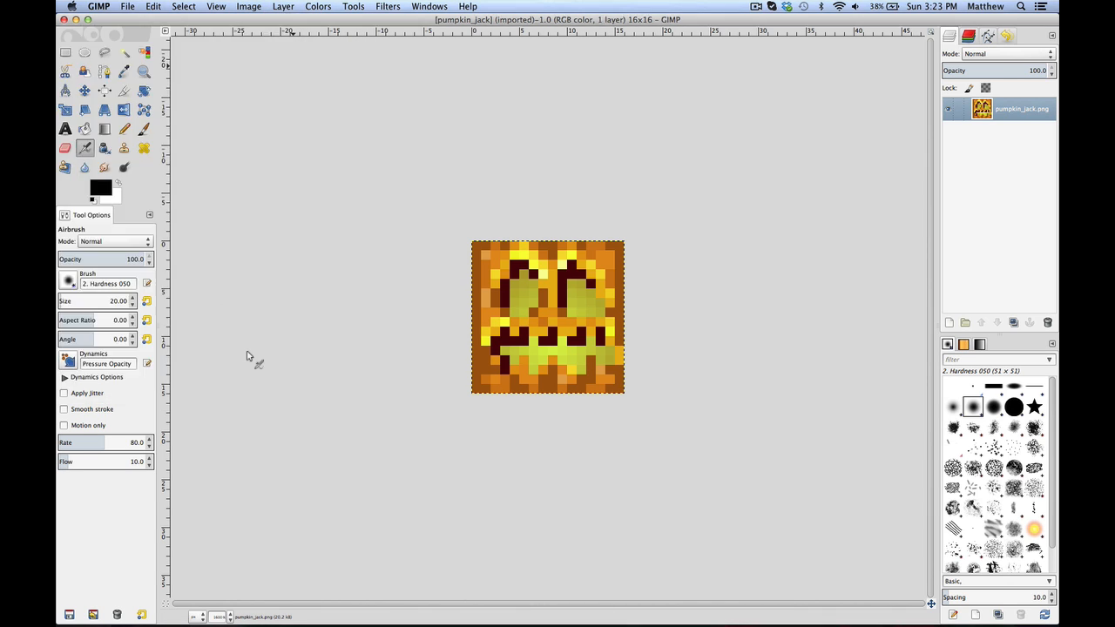
pyautogui.click(287, 6)
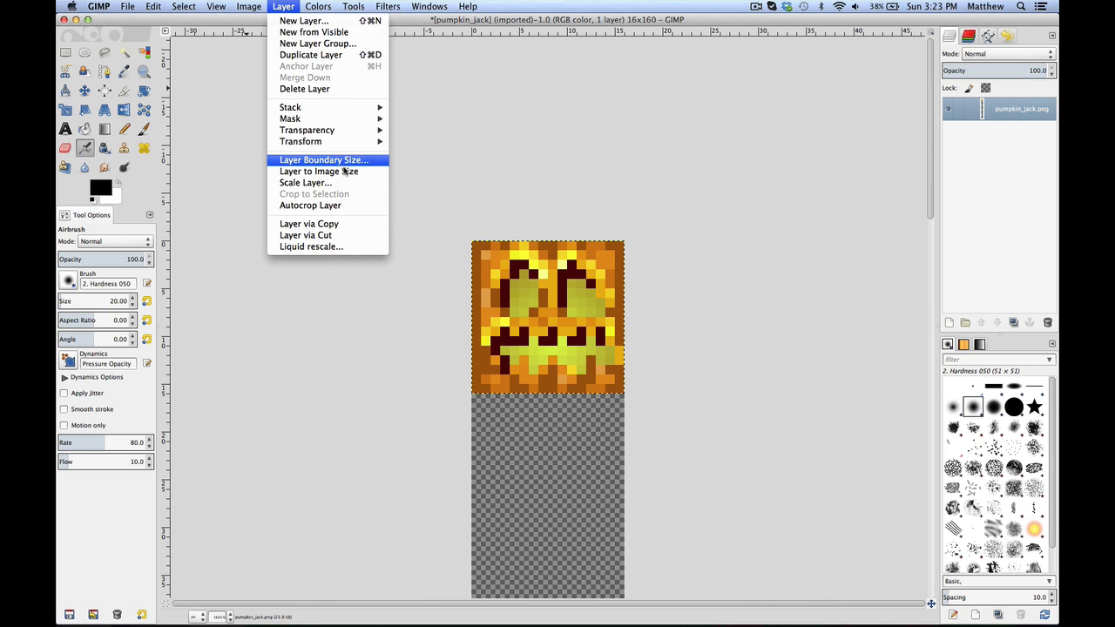
pyautogui.click(357, 172)
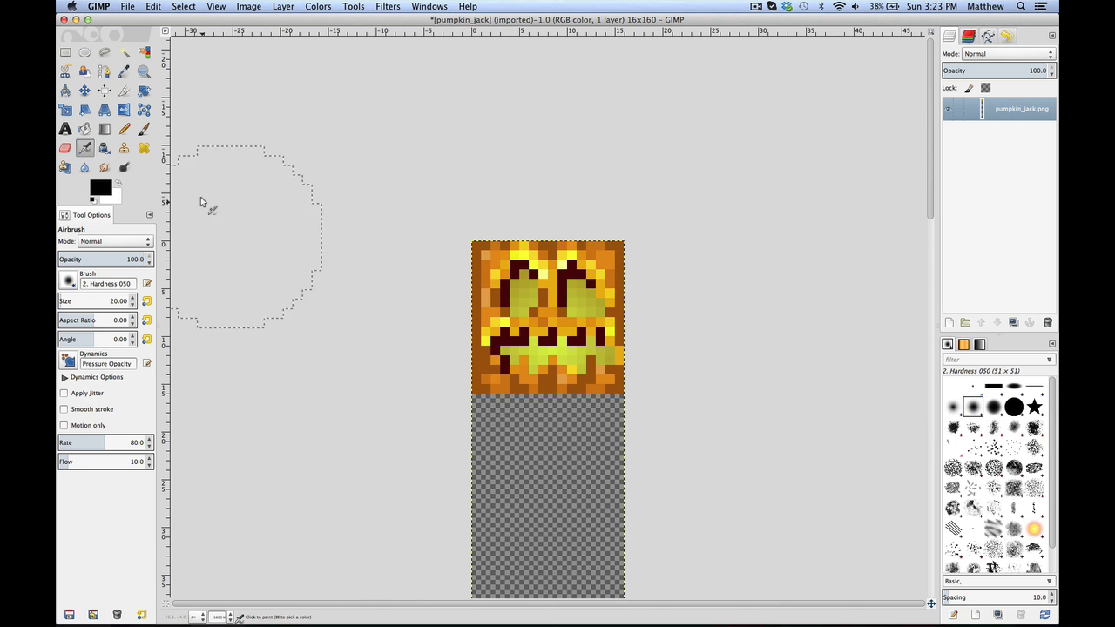
# Create a new 16 × 160 px layer filled with the background color and move it below the pumpkin_jack.png layer
pyautogui.click(66, 53)
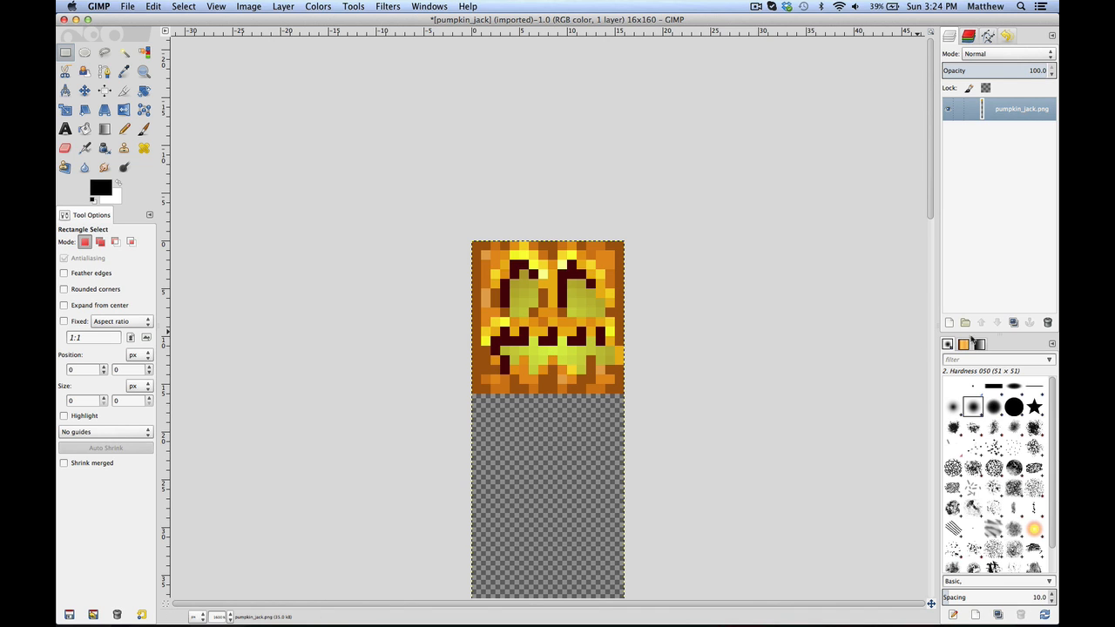
pyautogui.click(949, 324)
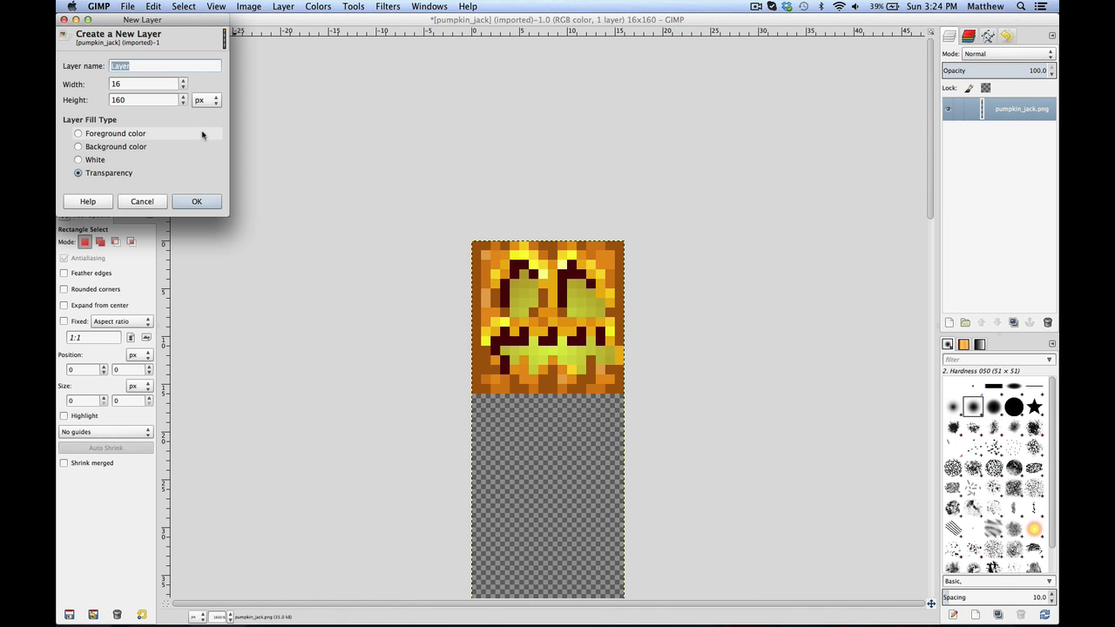
pyautogui.click(157, 148)
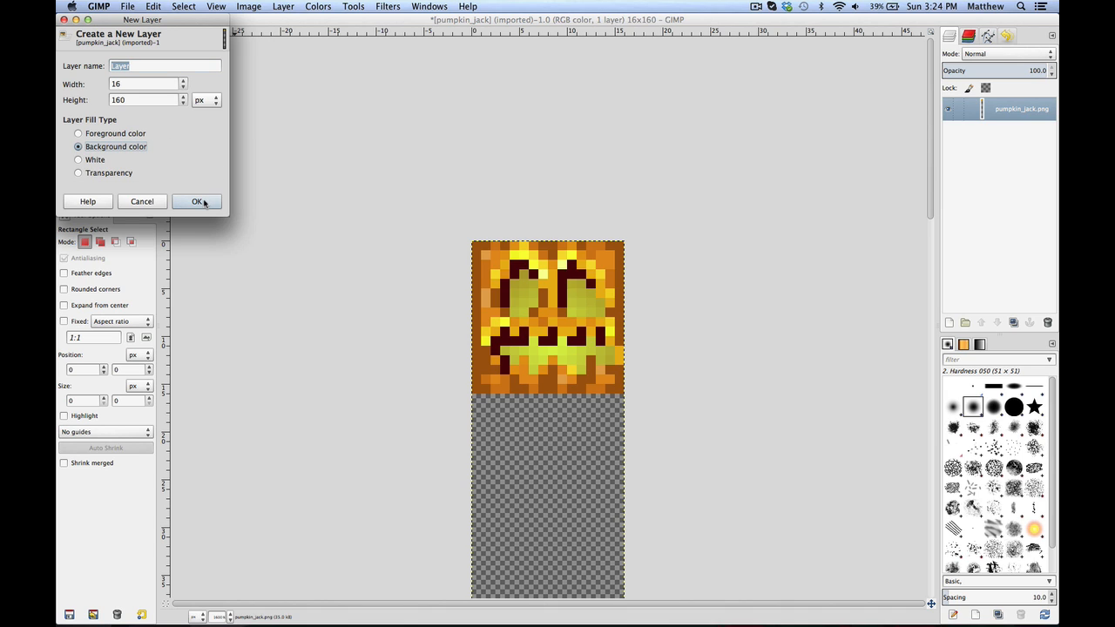
pyautogui.click(197, 201)
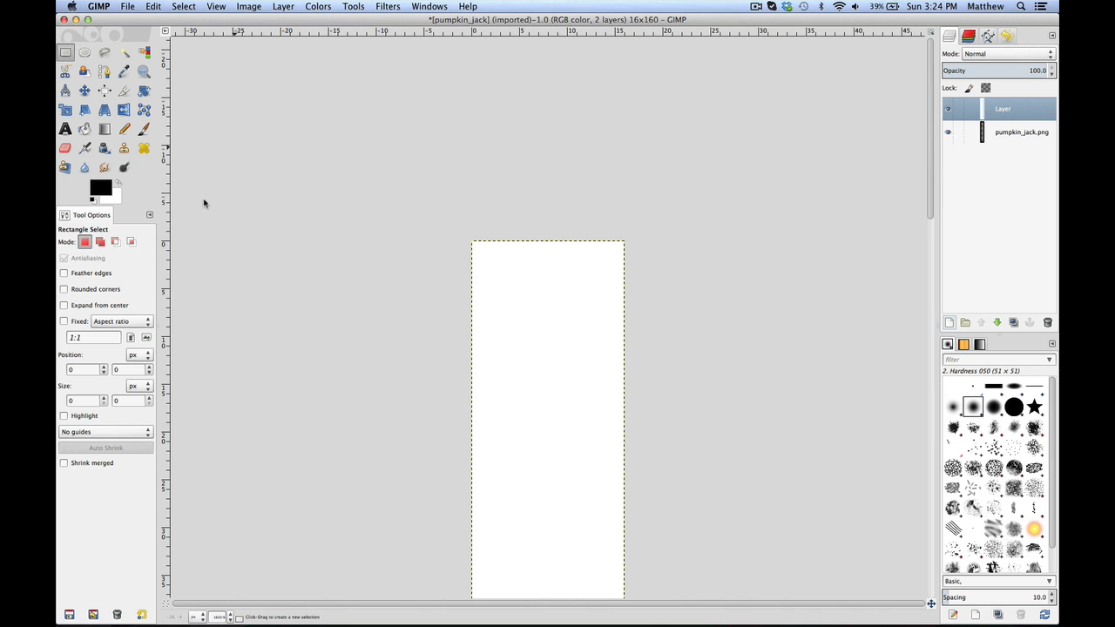
pyautogui.click(997, 322)
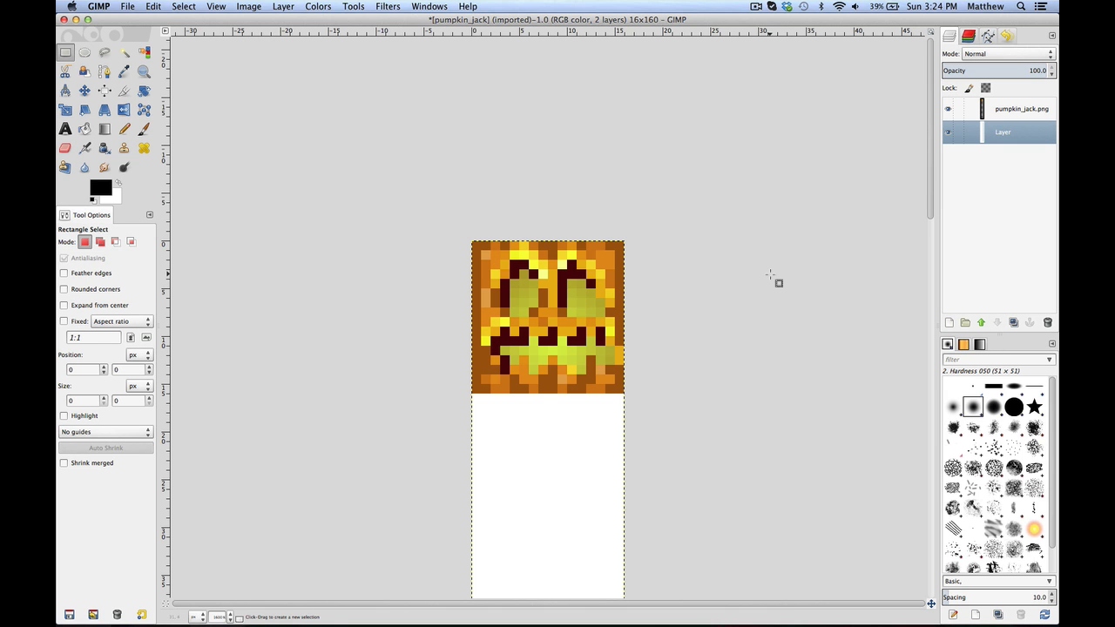
# Fill the new lower layer with black using Bucket Fill
pyautogui.scroll(-5, 770, 277)
pyautogui.scroll(2, 770, 277)
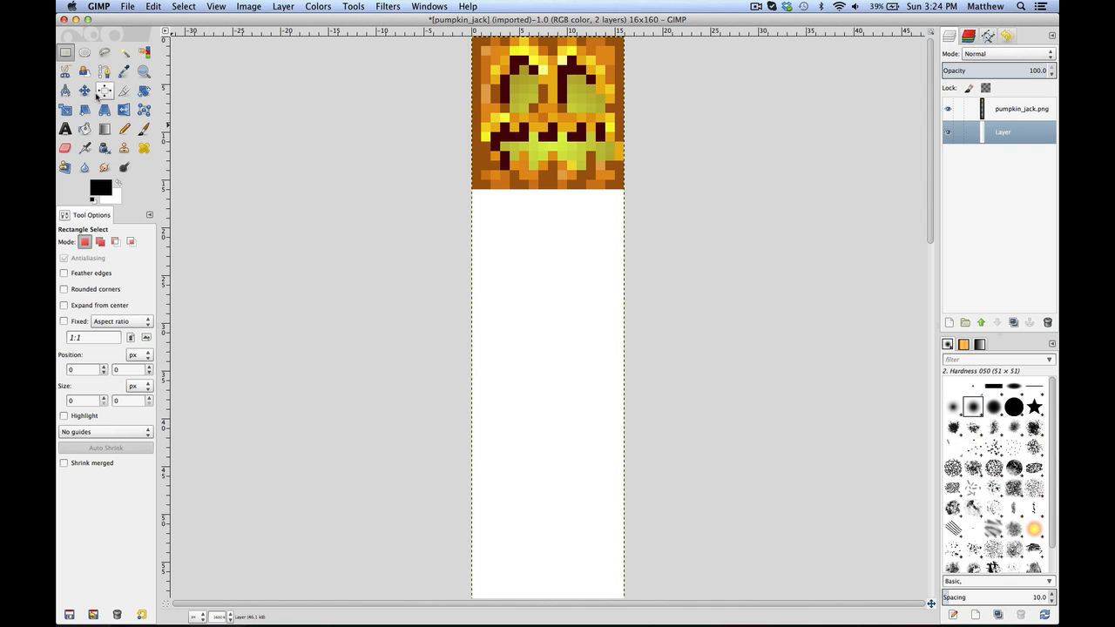
pyautogui.click(83, 131)
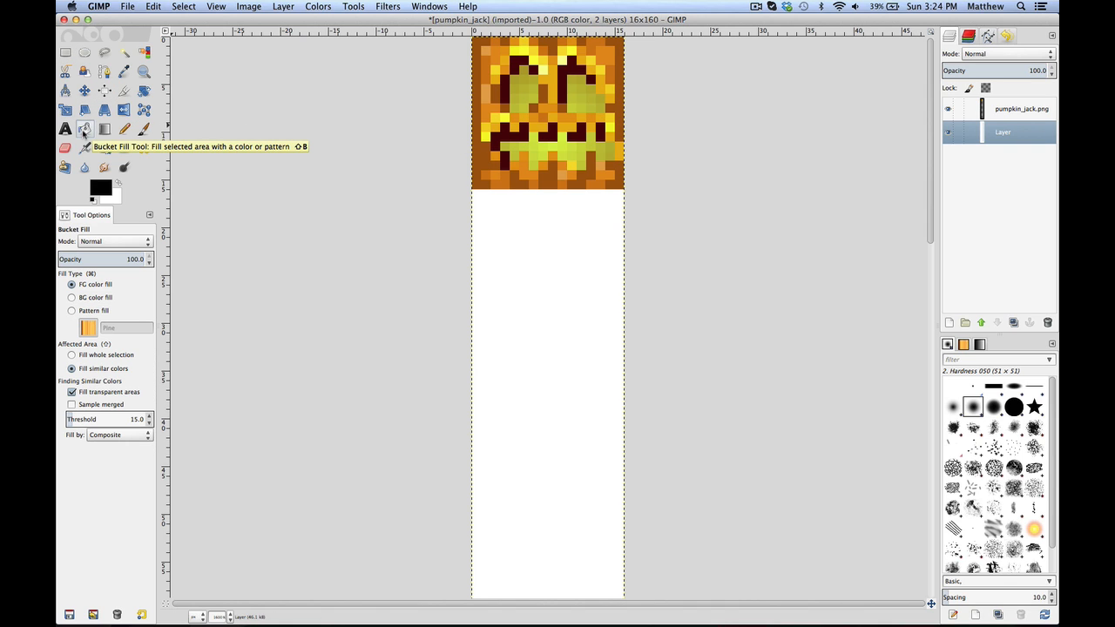
pyautogui.click(565, 293)
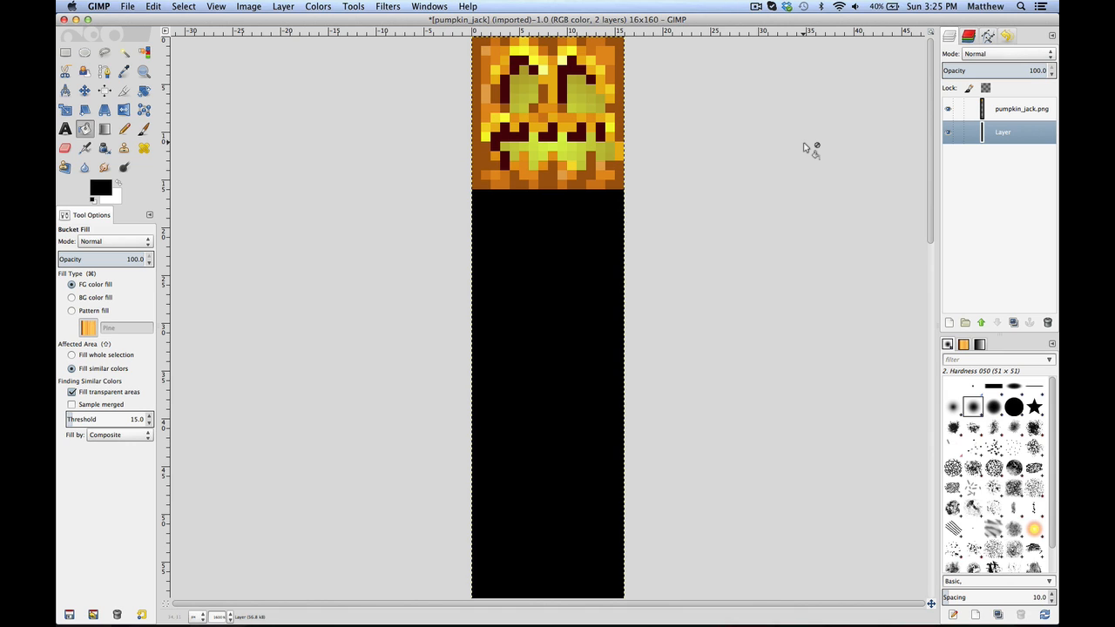
# Copy the 16 × 16 px face on the pumpkin_jack.png layer, paste it directly below the first frame and anchor it
pyautogui.click(65, 52)
pyautogui.moveTo(472, 188); pyautogui.dragTo(622, 39)
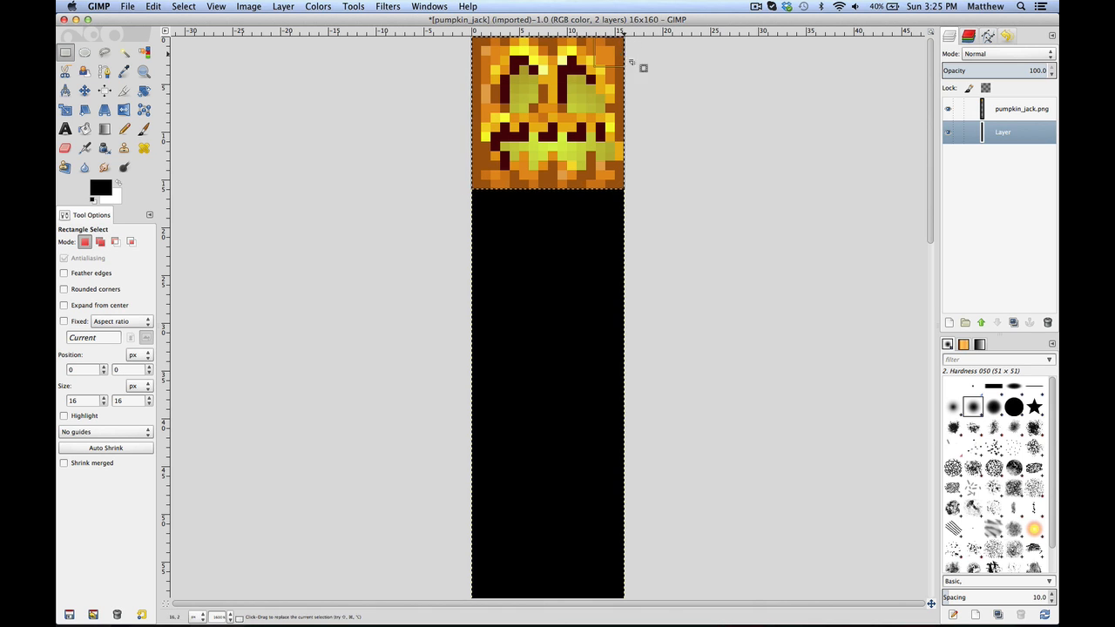
pyautogui.click(1012, 116)
pyautogui.press('super+c')
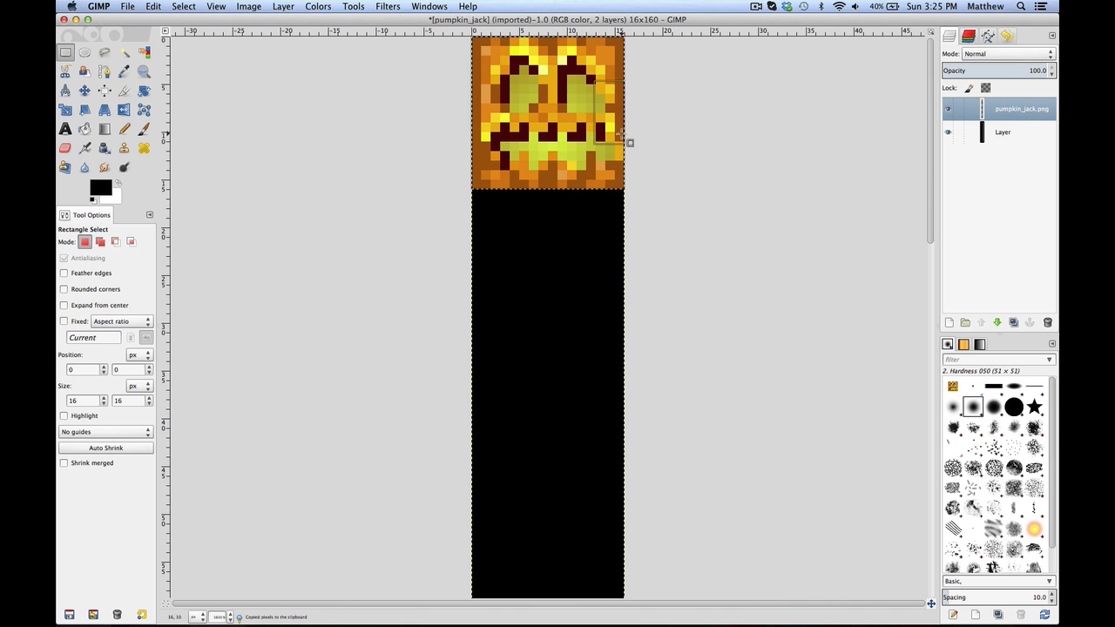
pyautogui.press('super+v')
pyautogui.moveTo(562, 129); pyautogui.dragTo(553, 282)
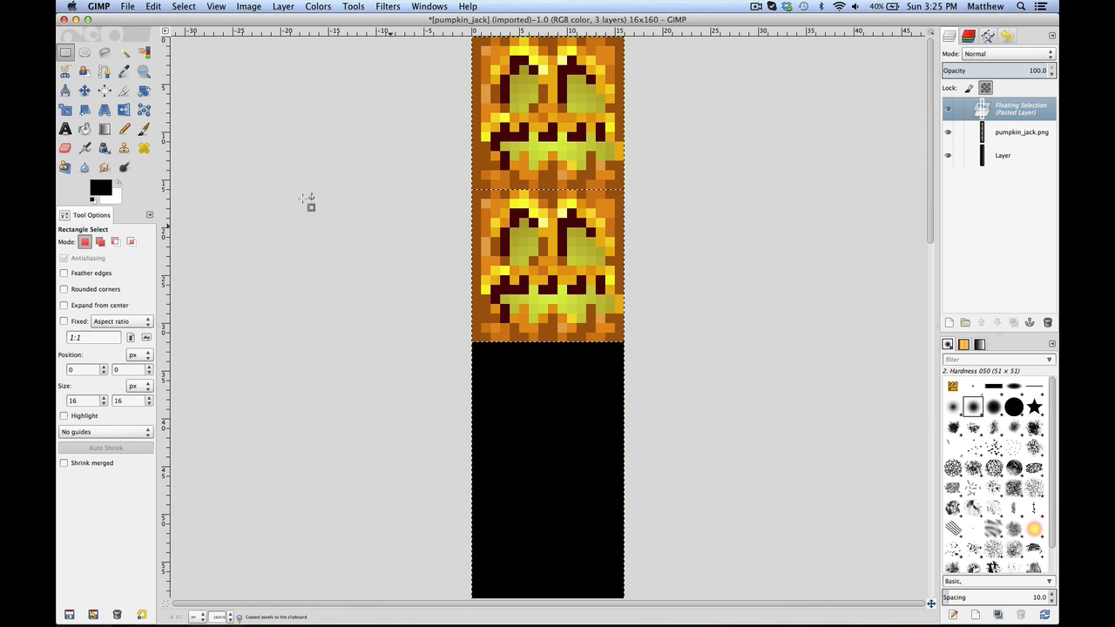
pyautogui.click(386, 313)
# Erase the green eye and mouth pixels of the second face with a hard-edged eraser of size 1
pyautogui.click(64, 148)
pyautogui.click(64, 440)
pyautogui.doubleClick(112, 300)
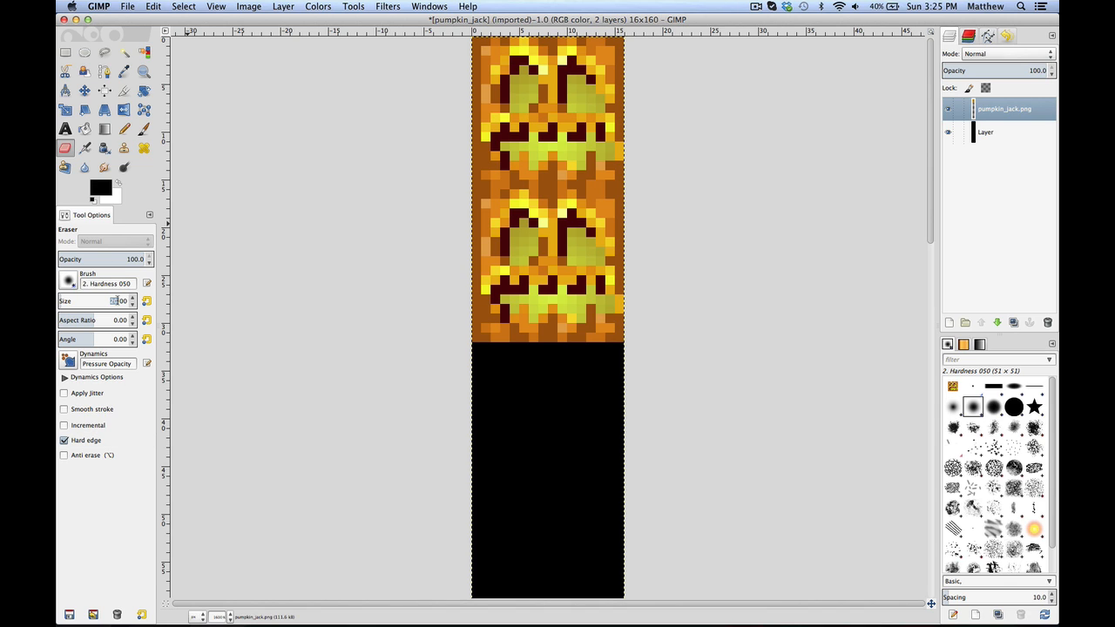
pyautogui.write('100')
pyautogui.press('Return')
pyautogui.doubleClick(114, 301)
pyautogui.write('1')
pyautogui.press('Return')
pyautogui.moveTo(523, 260)
pyautogui.mouseDown()
pyautogui.moveTo(530, 234)
pyautogui.moveTo(532, 250)
pyautogui.moveTo(526, 243)
pyautogui.moveTo(570, 244)
pyautogui.moveTo(581, 232)
pyautogui.moveTo(572, 243)
pyautogui.moveTo(591, 240)
pyautogui.moveTo(590, 259)
pyautogui.moveTo(576, 254)
pyautogui.mouseUp()
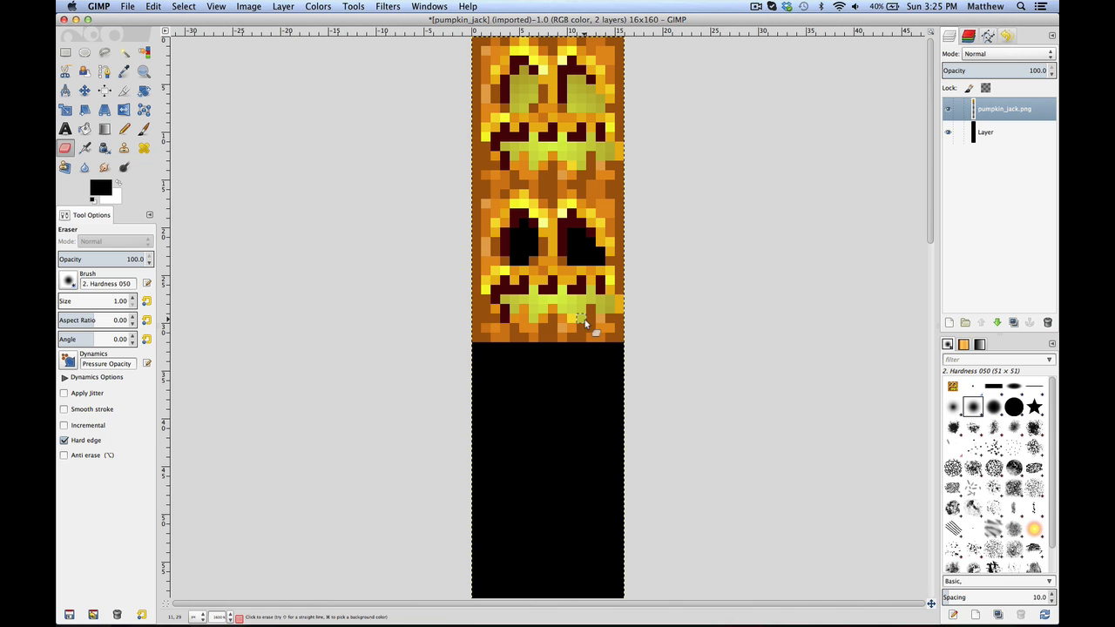
pyautogui.moveTo(584, 318)
pyautogui.mouseDown()
pyautogui.moveTo(584, 302)
pyautogui.moveTo(509, 303)
pyautogui.moveTo(516, 311)
pyautogui.moveTo(533, 296)
pyautogui.moveTo(538, 321)
pyautogui.moveTo(542, 310)
pyautogui.moveTo(598, 323)
pyautogui.moveTo(590, 299)
pyautogui.mouseUp()
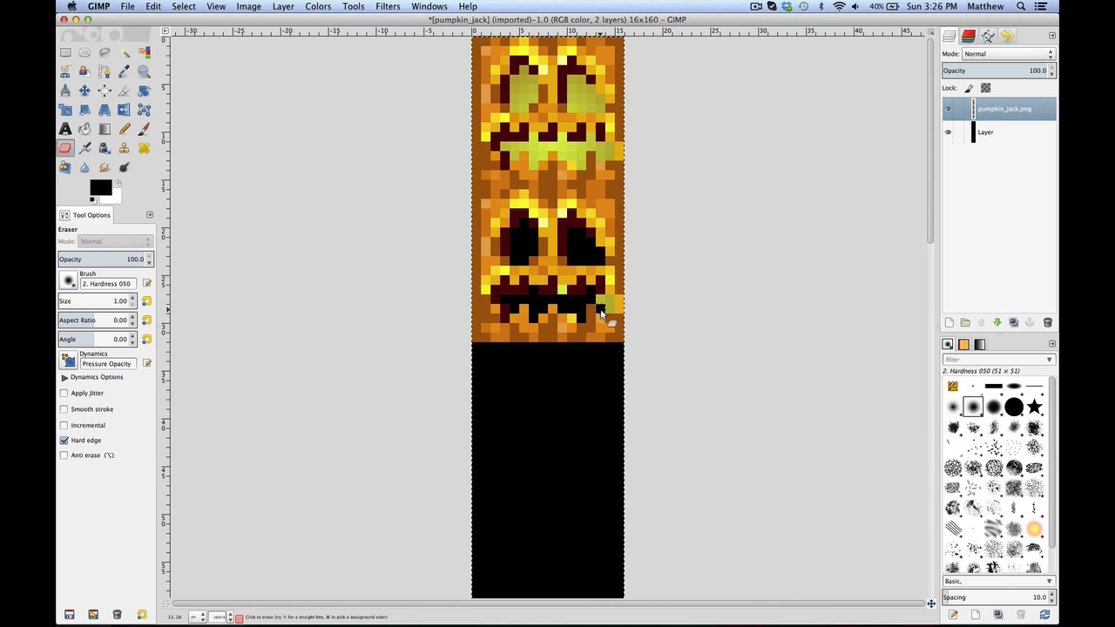
pyautogui.click(600, 302)
pyautogui.click(609, 311)
# Airbrush behind the second face on the lower layer at size 25 with yellow-green picked from the mouth, and swap foreground and background colors
pyautogui.click(123, 73)
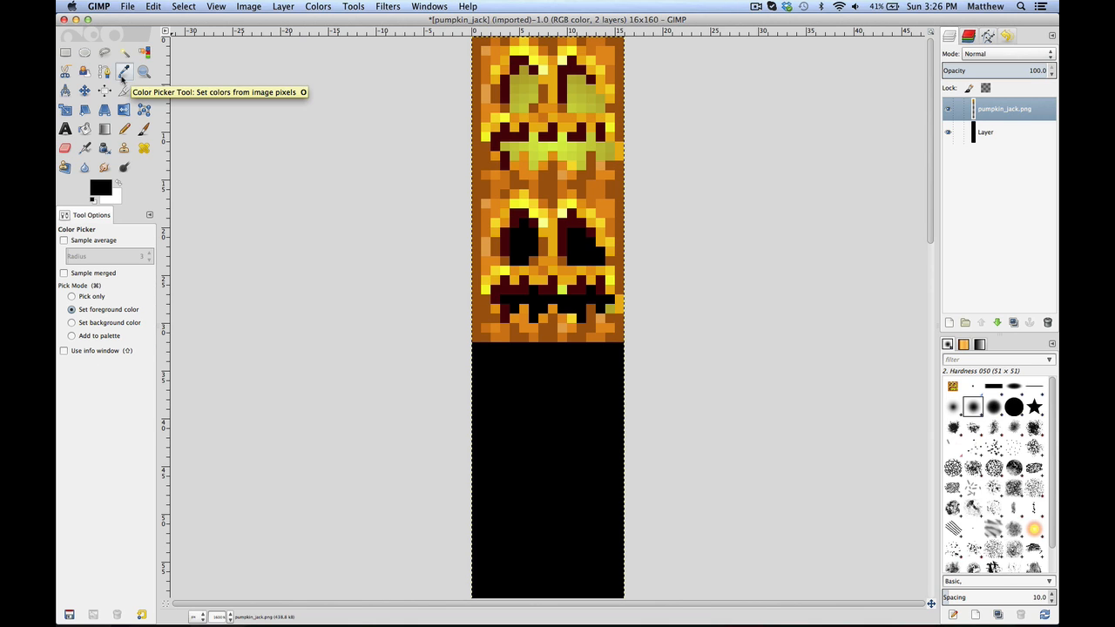
pyautogui.click(567, 129)
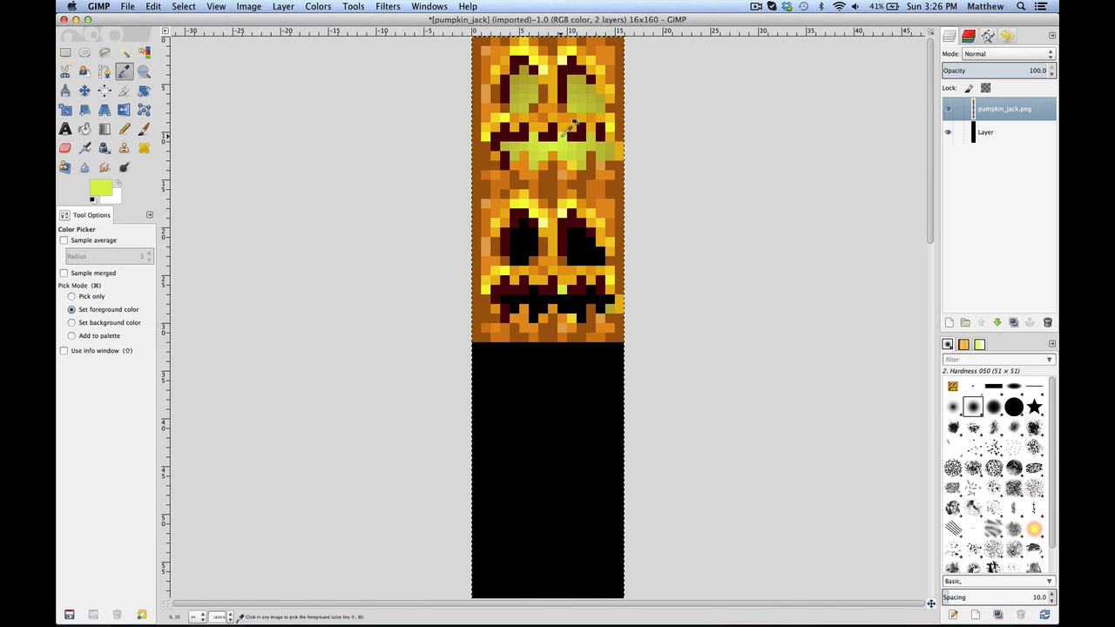
pyautogui.click(86, 149)
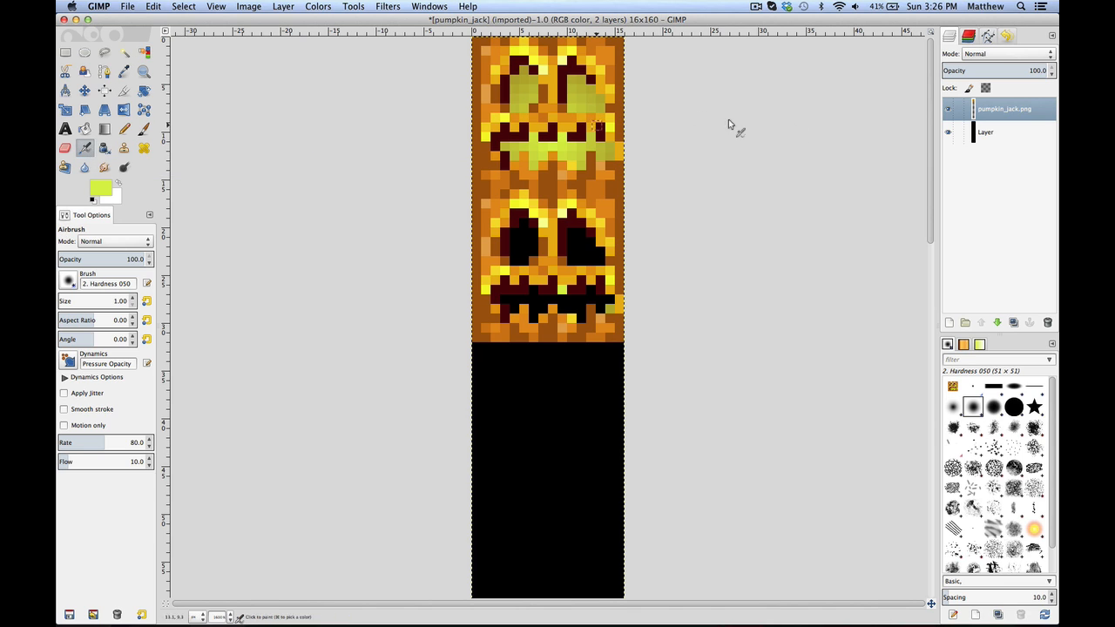
pyautogui.click(999, 135)
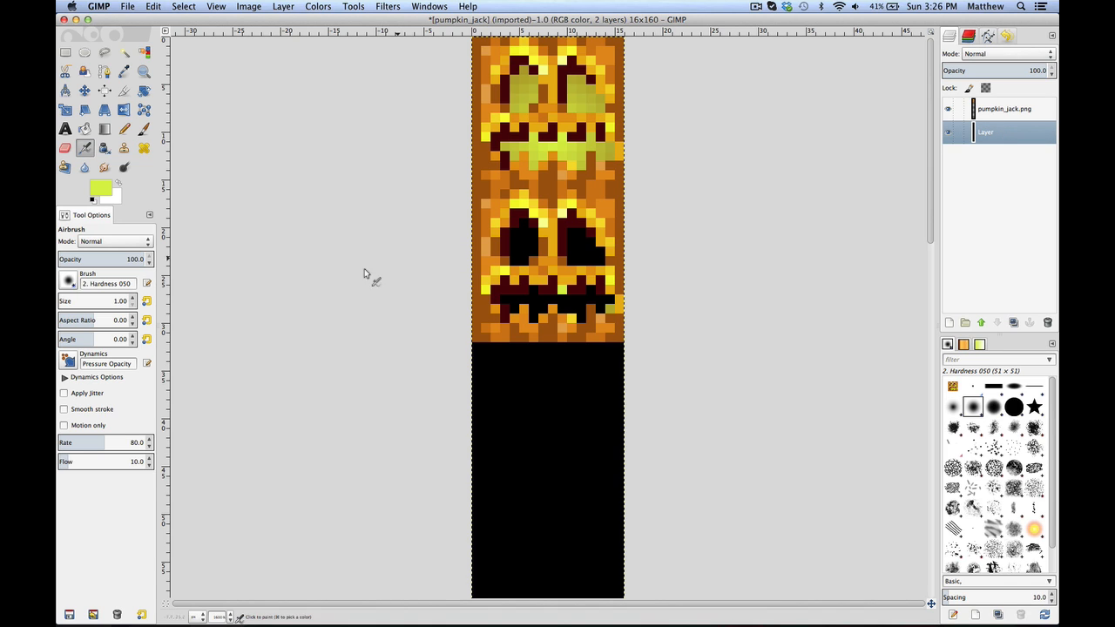
pyautogui.click(70, 281)
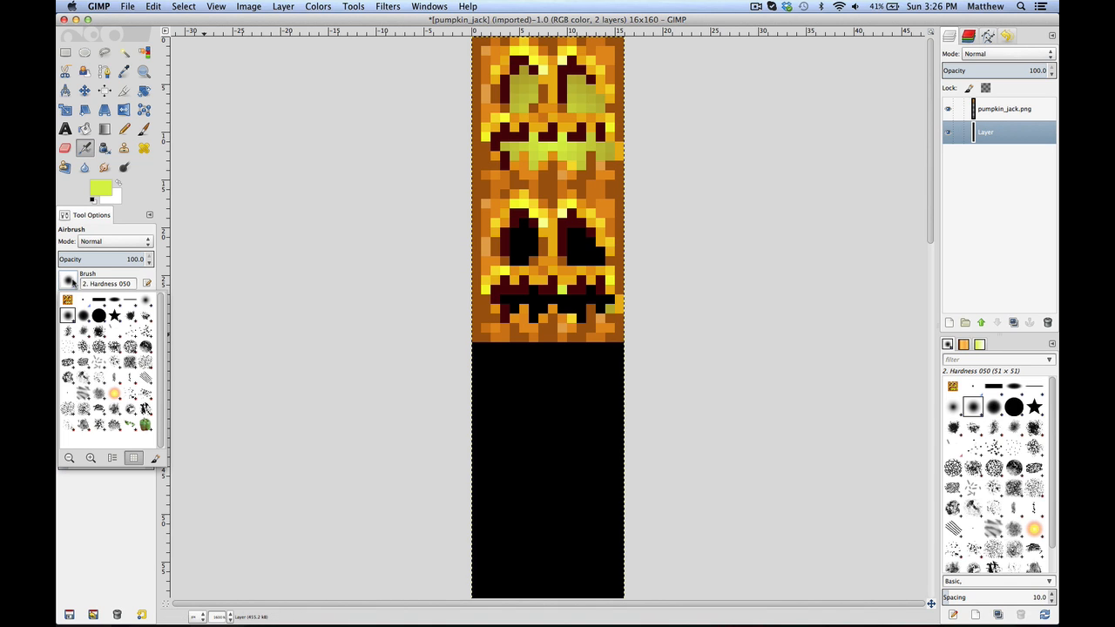
pyautogui.click(73, 283)
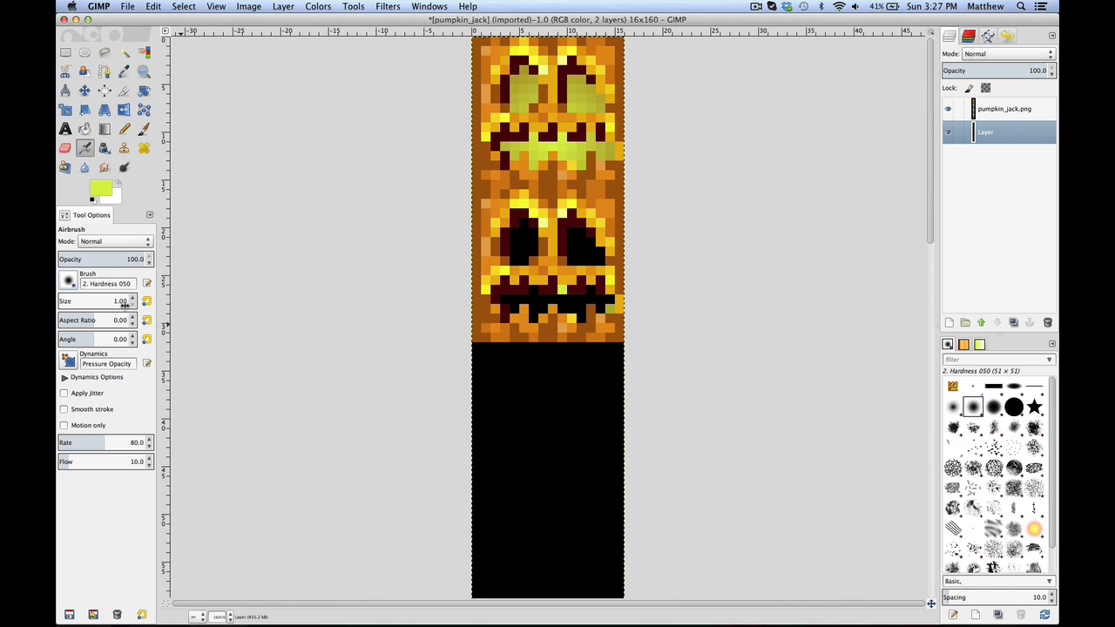
pyautogui.tripleClick(119, 300)
pyautogui.press('BackSpace')
pyautogui.write('30')
pyautogui.press('Return')
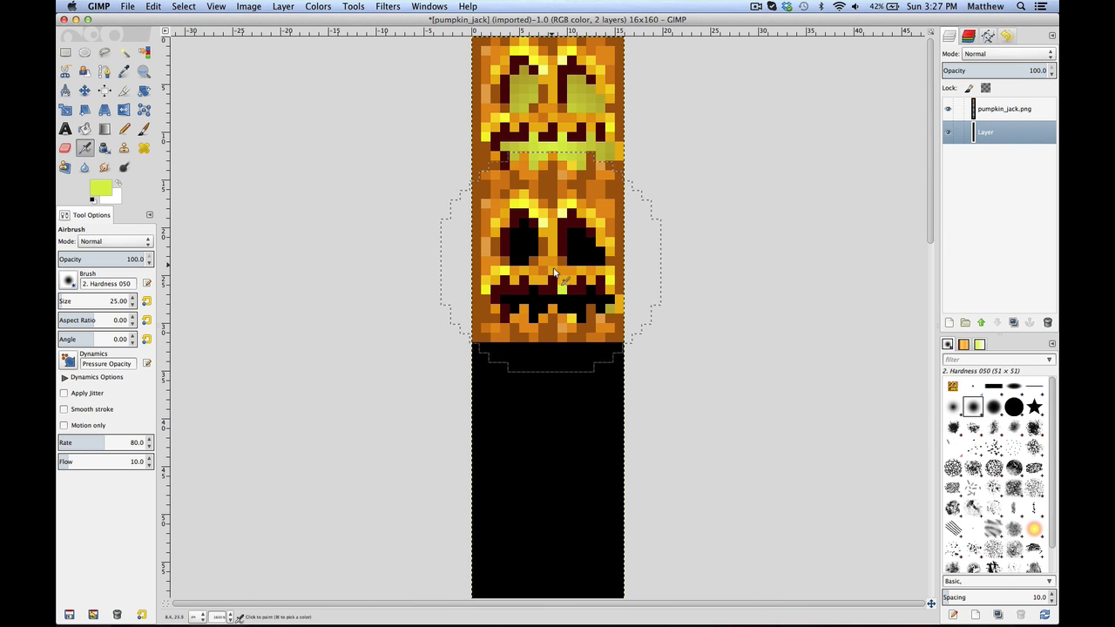
pyautogui.moveTo(555, 280); pyautogui.dragTo(556, 282)
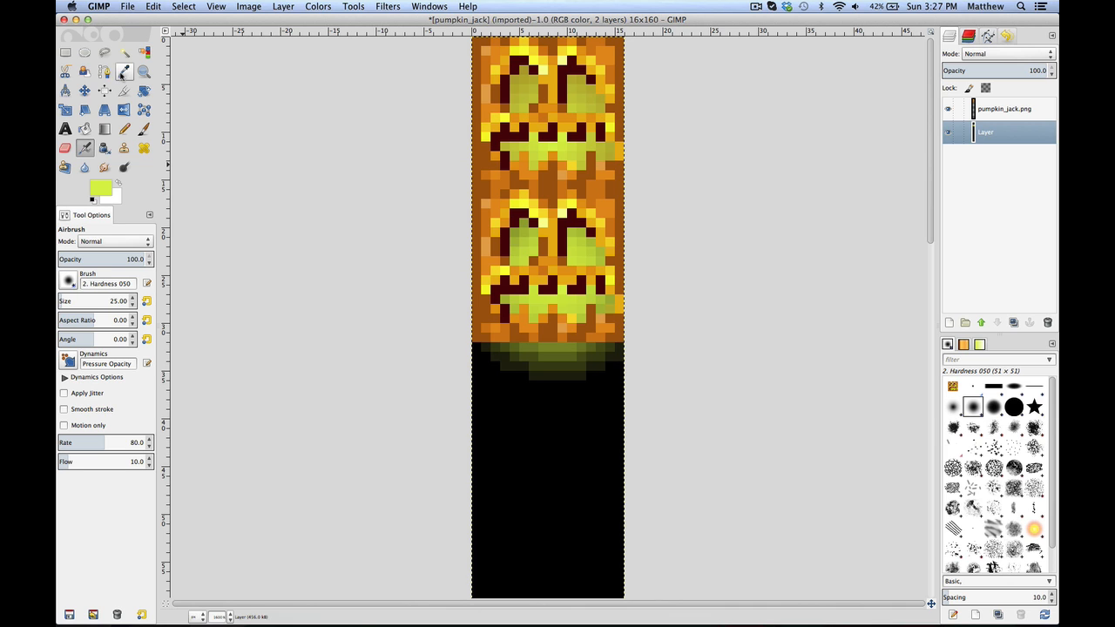
pyautogui.press('x')
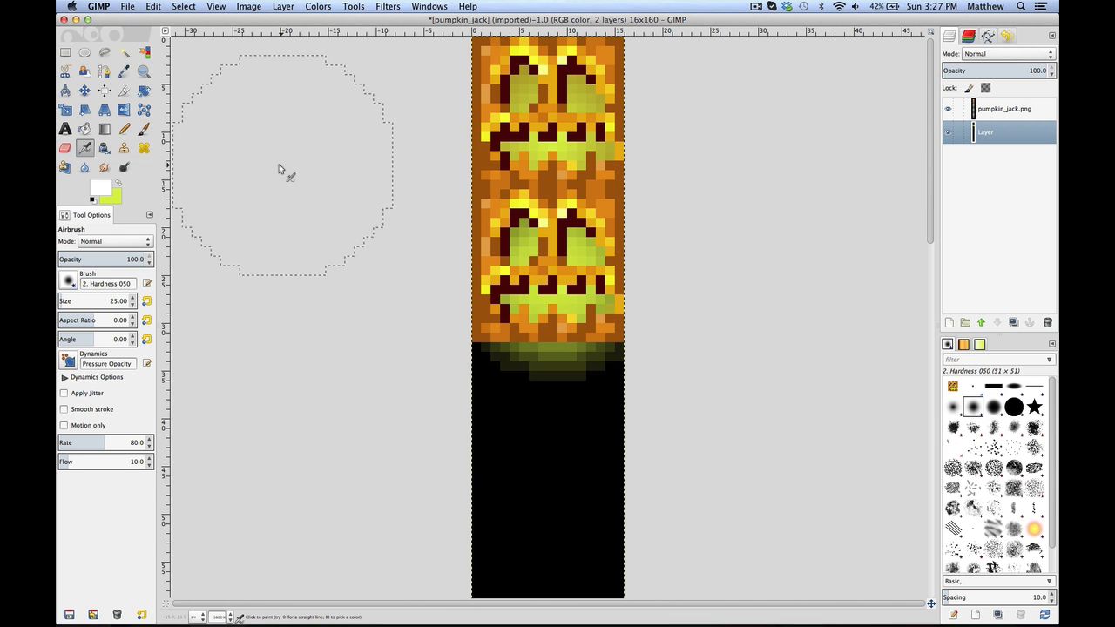
pyautogui.click(123, 72)
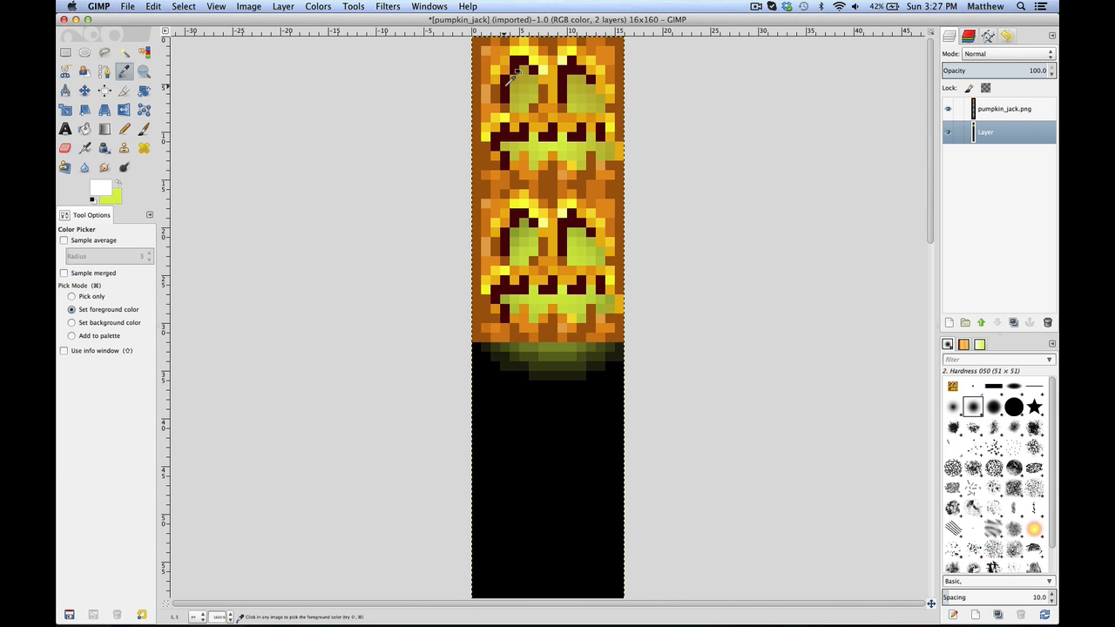
pyautogui.click(511, 80)
pyautogui.click(84, 129)
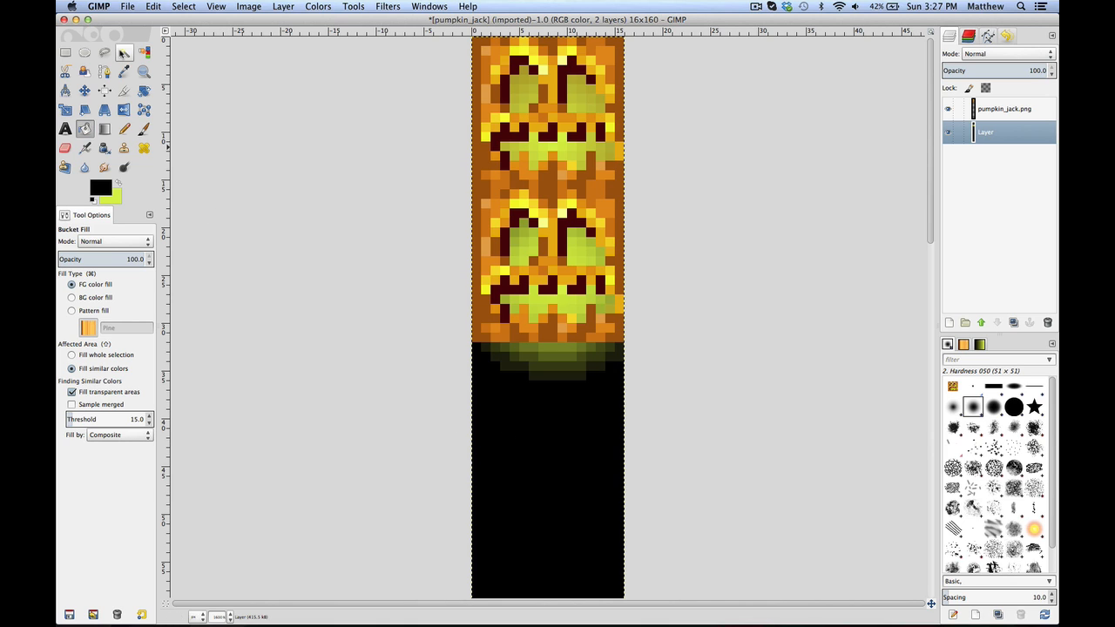
pyautogui.click(105, 192)
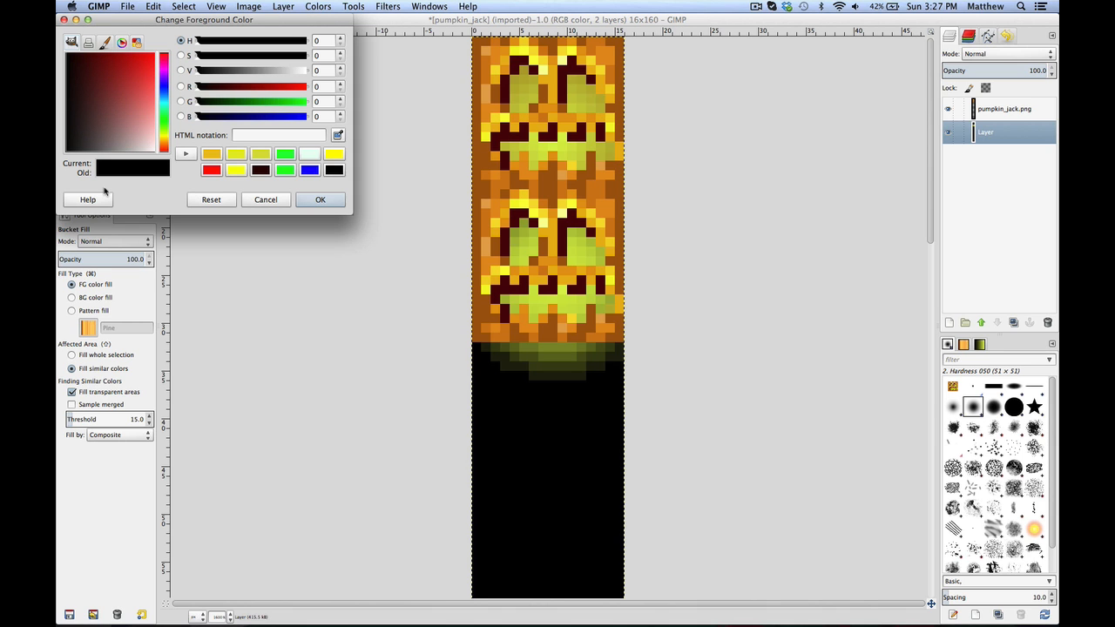
pyautogui.click(266, 199)
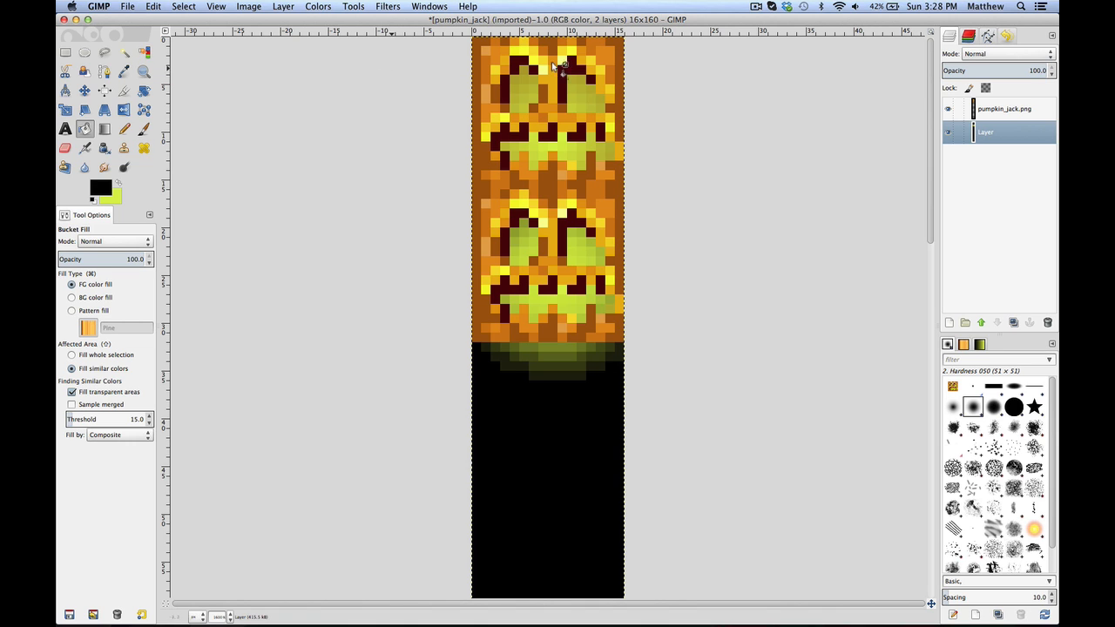
# Pick the dark maroon of the first face's eye outline from the pumpkin_jack.png layer and ready Bucket Fill on the lower layer
pyautogui.click(1005, 109)
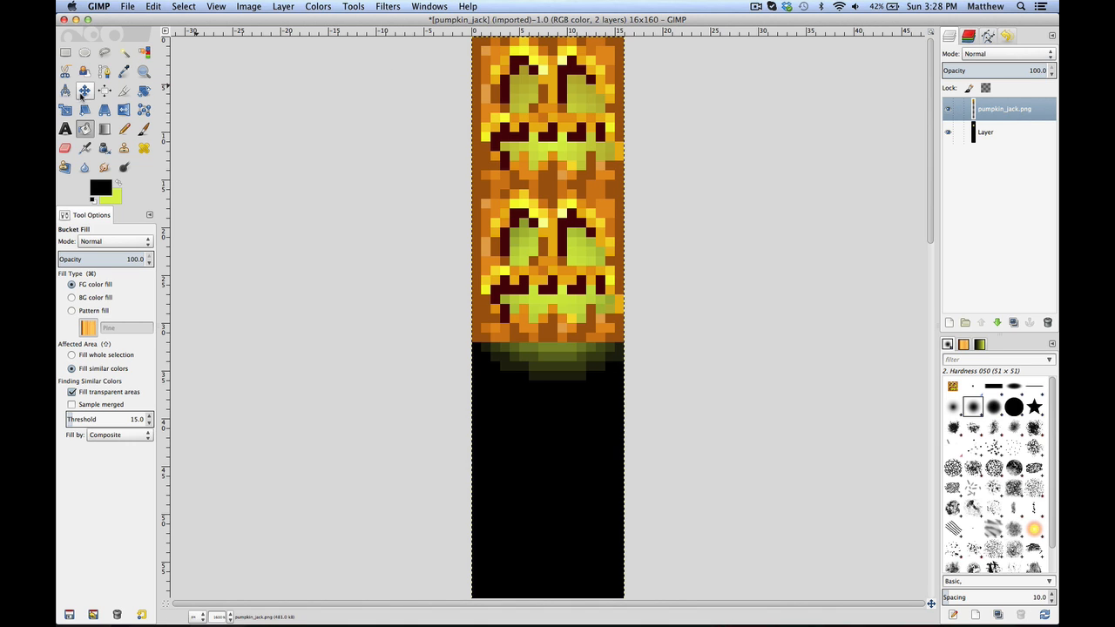
pyautogui.click(124, 70)
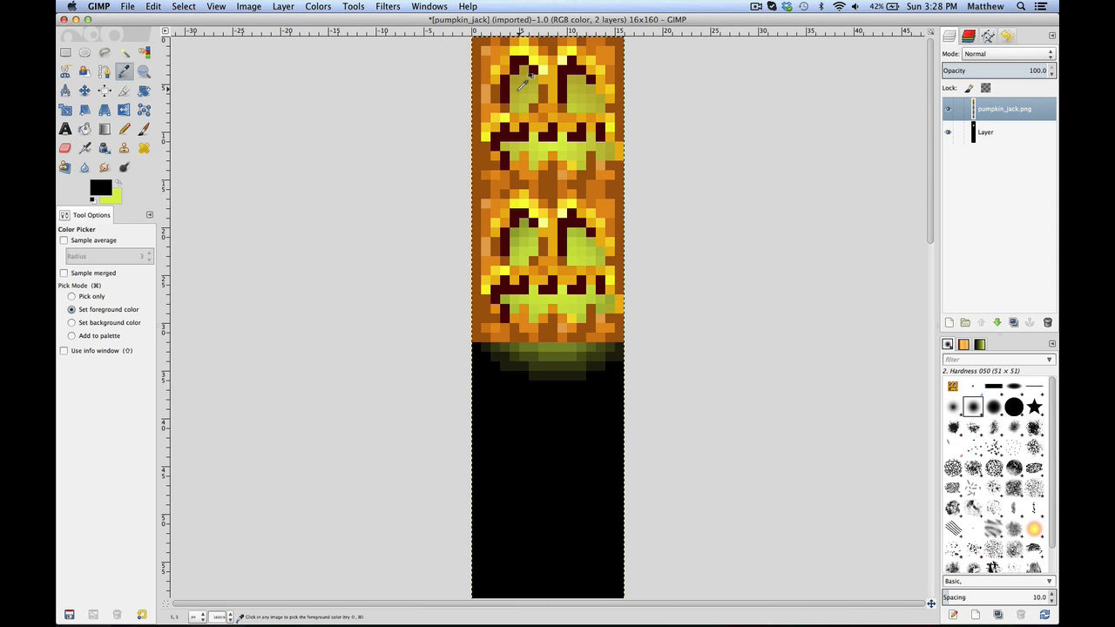
pyautogui.click(512, 80)
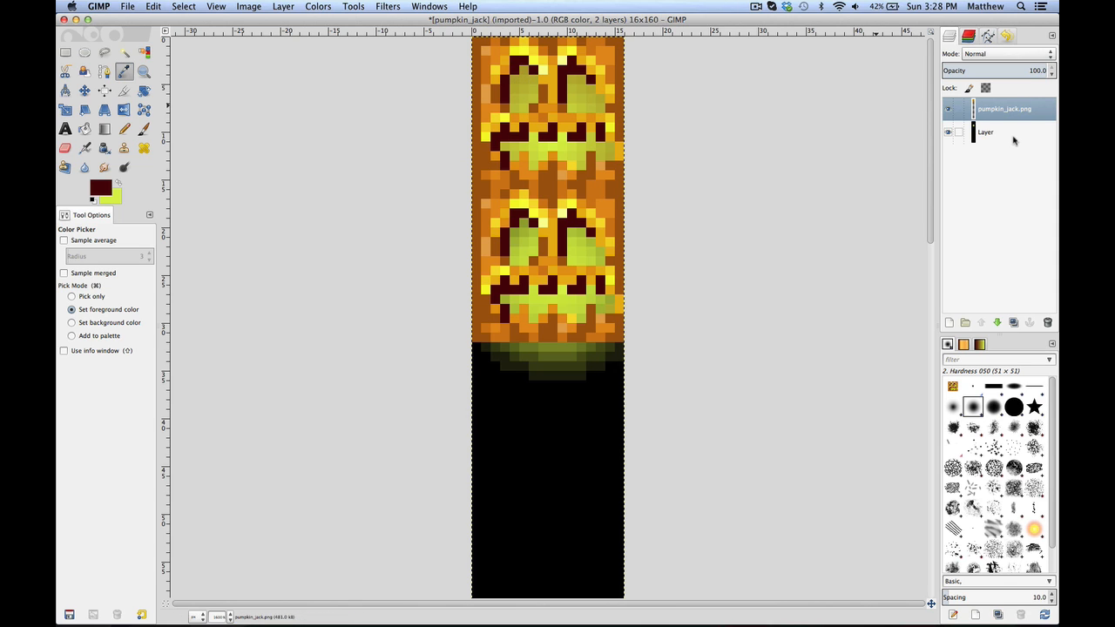
pyautogui.click(1010, 133)
pyautogui.press('super+shift+d')
pyautogui.press('super+z')
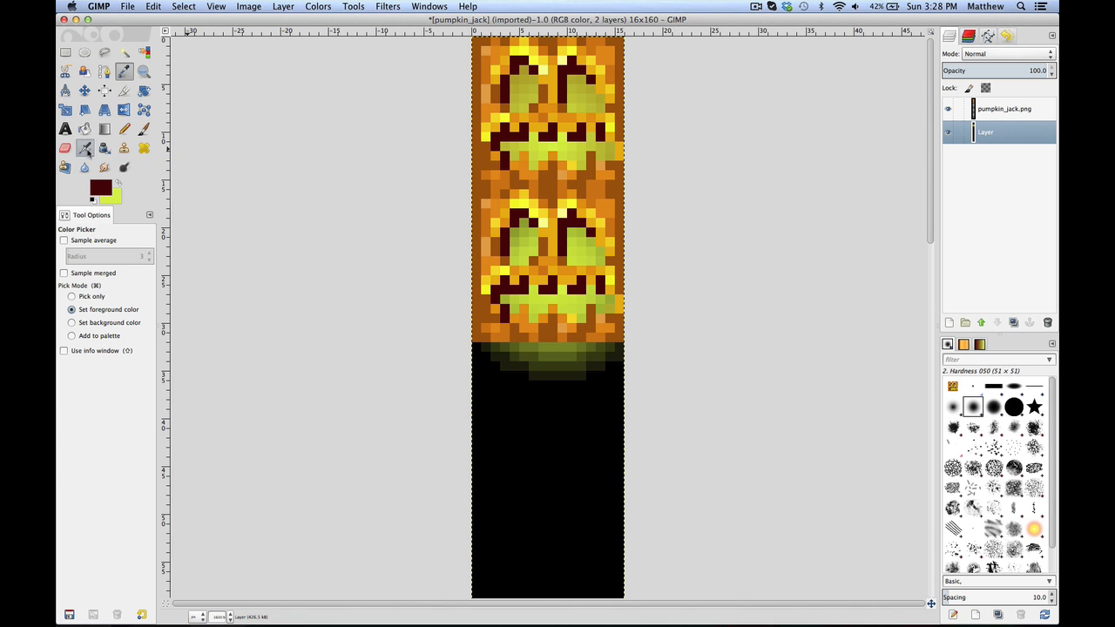
pyautogui.click(85, 150)
pyautogui.click(85, 130)
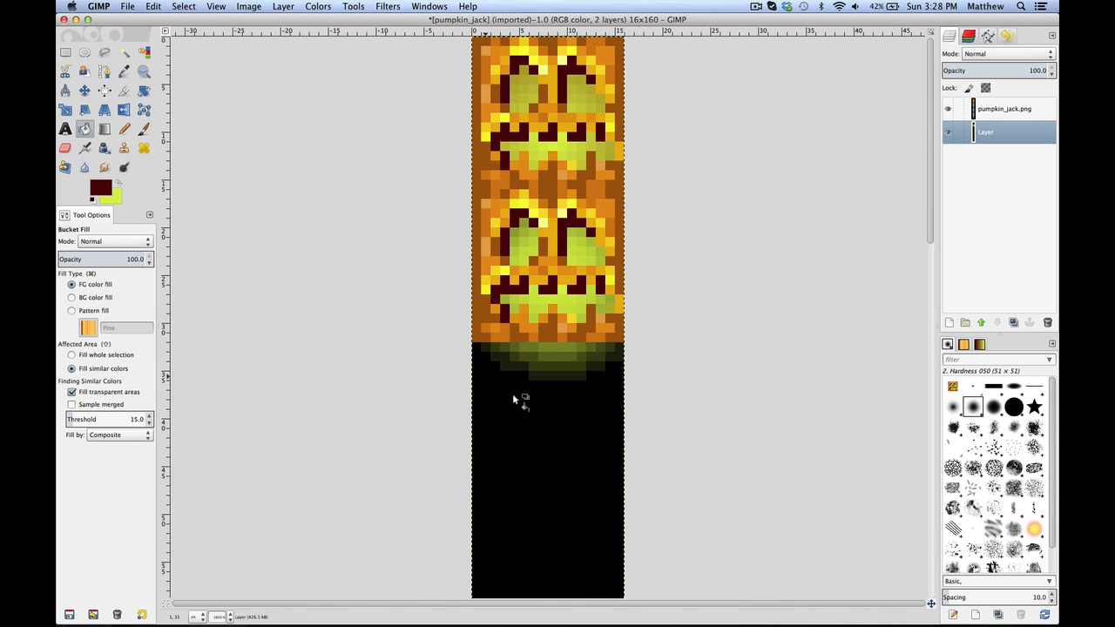
# Try to fill the black area around the airbrushed glow with the dark maroon, and undo the fill
pyautogui.click(562, 439)
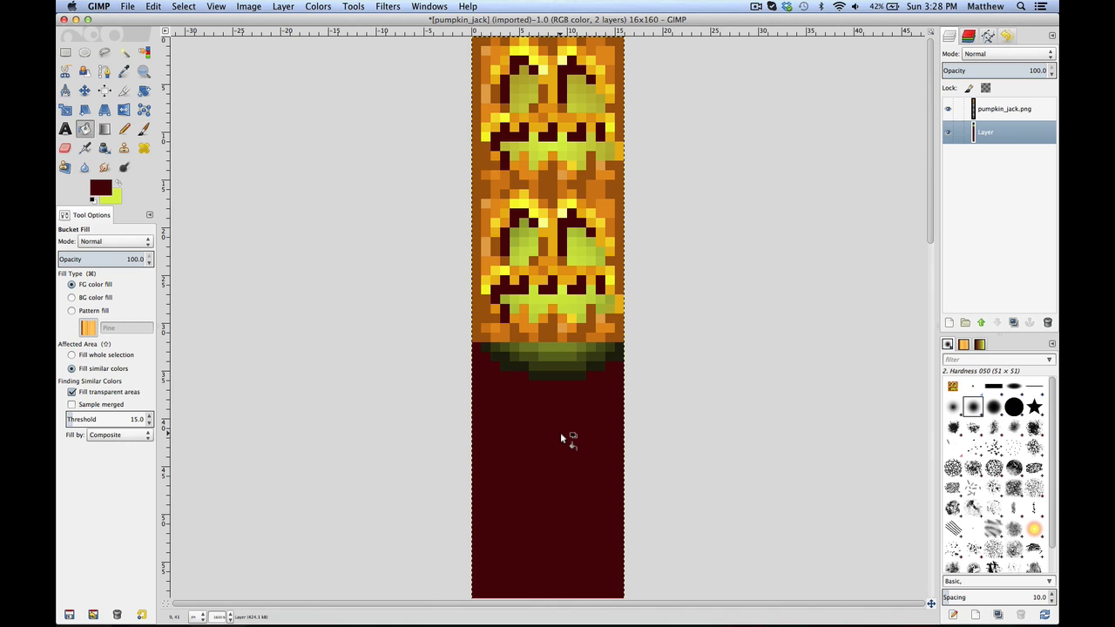
pyautogui.press('super+z')
pyautogui.click(562, 438)
pyautogui.press('super+z')
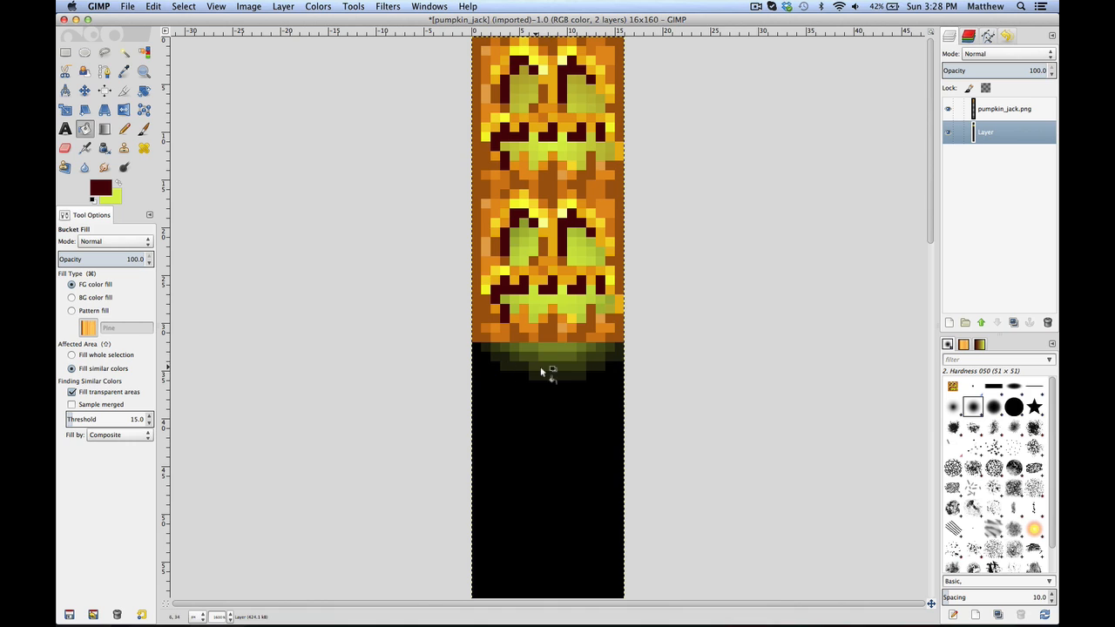
# Undo the airbrushed glow and fill the whole black lower layer with the dark maroon
pyautogui.press('super')
pyautogui.press('super+z')
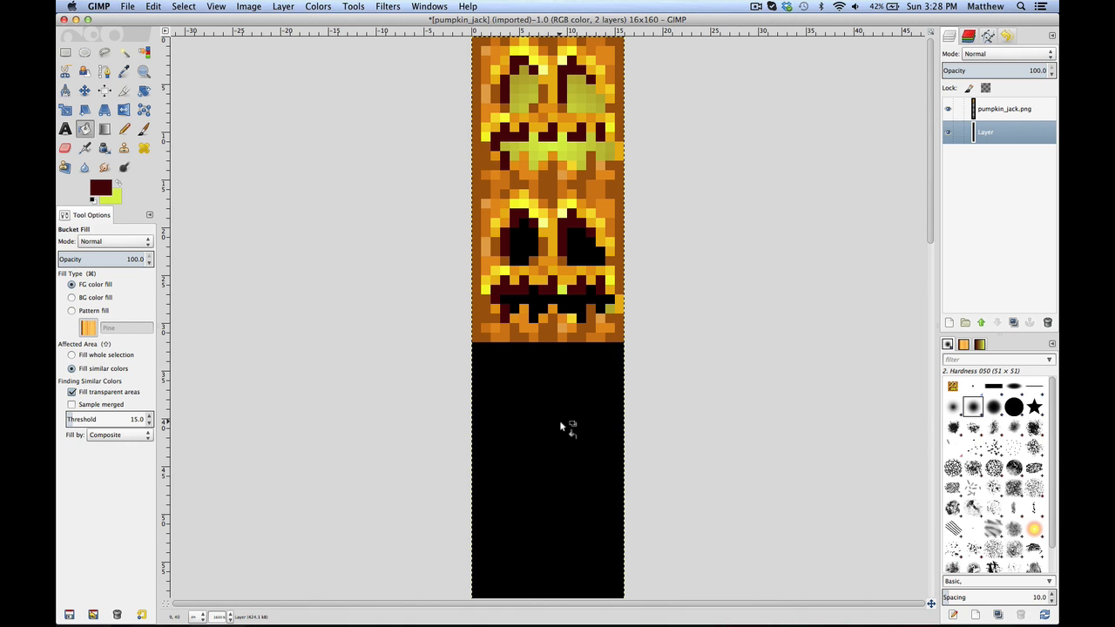
pyautogui.click(562, 425)
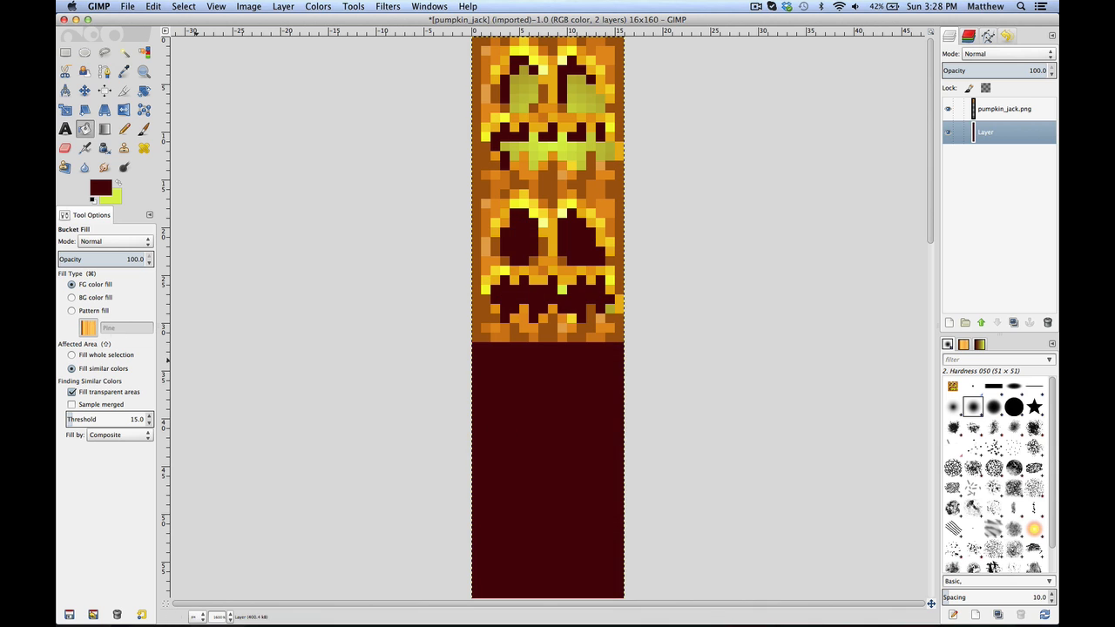
# Airbrush a yellow-green glow behind the second face on the maroon layer, undoing the first stroke and repainting it more lightly
pyautogui.press('x')
pyautogui.click(86, 152)
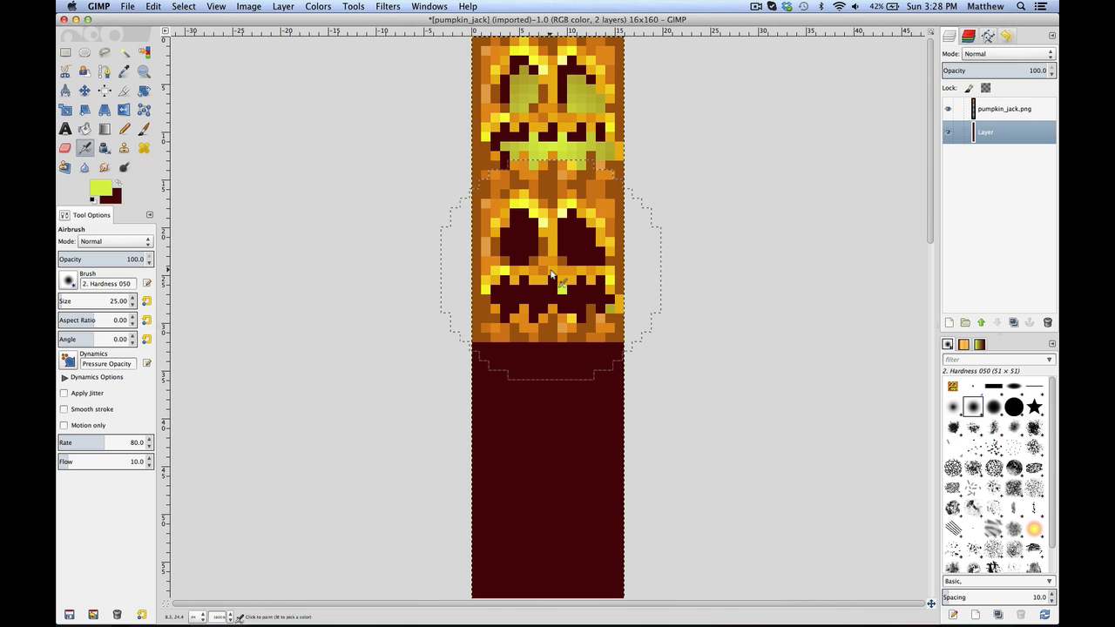
pyautogui.moveTo(549, 276)
pyautogui.mouseDown()
pyautogui.moveTo(559, 292)
pyautogui.moveTo(549, 283)
pyautogui.mouseUp()
pyautogui.press('super+z')
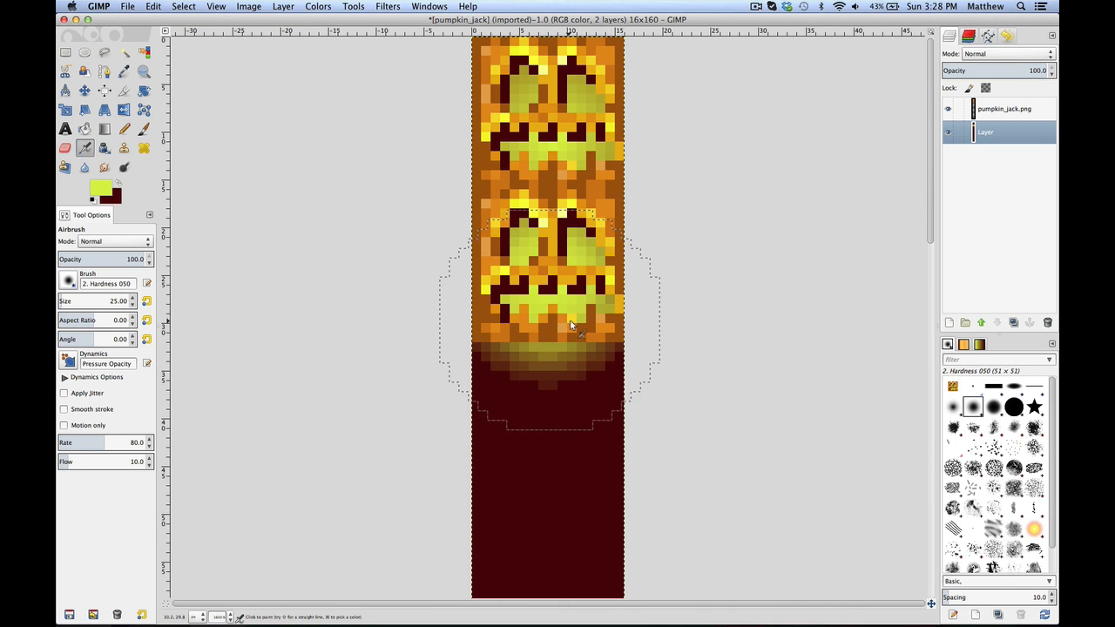
pyautogui.press('super+z')
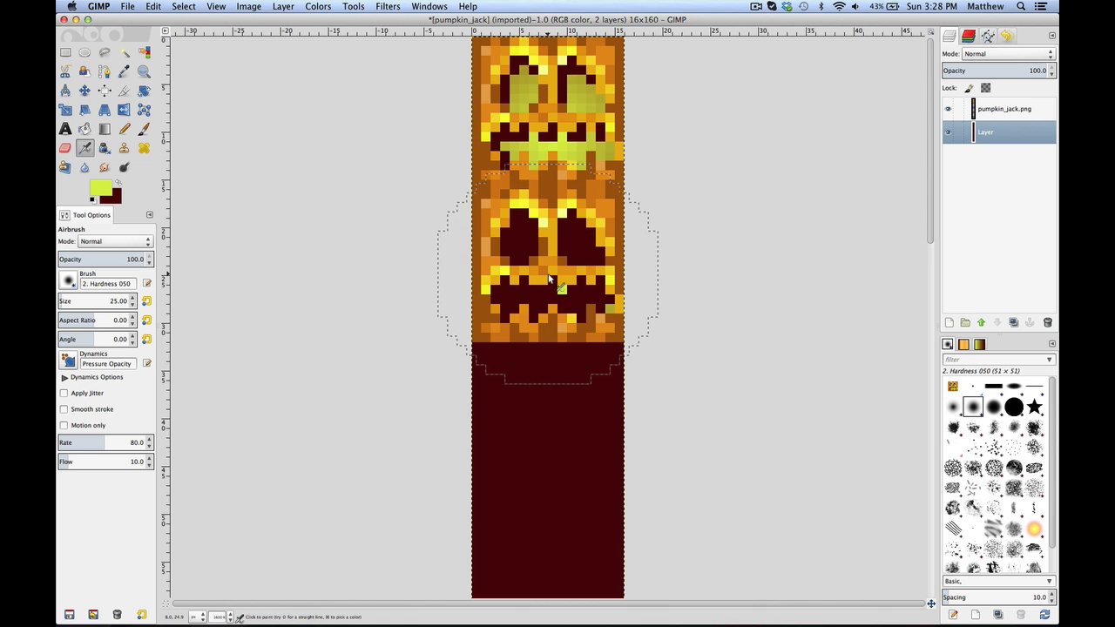
pyautogui.moveTo(549, 279); pyautogui.dragTo(549, 277)
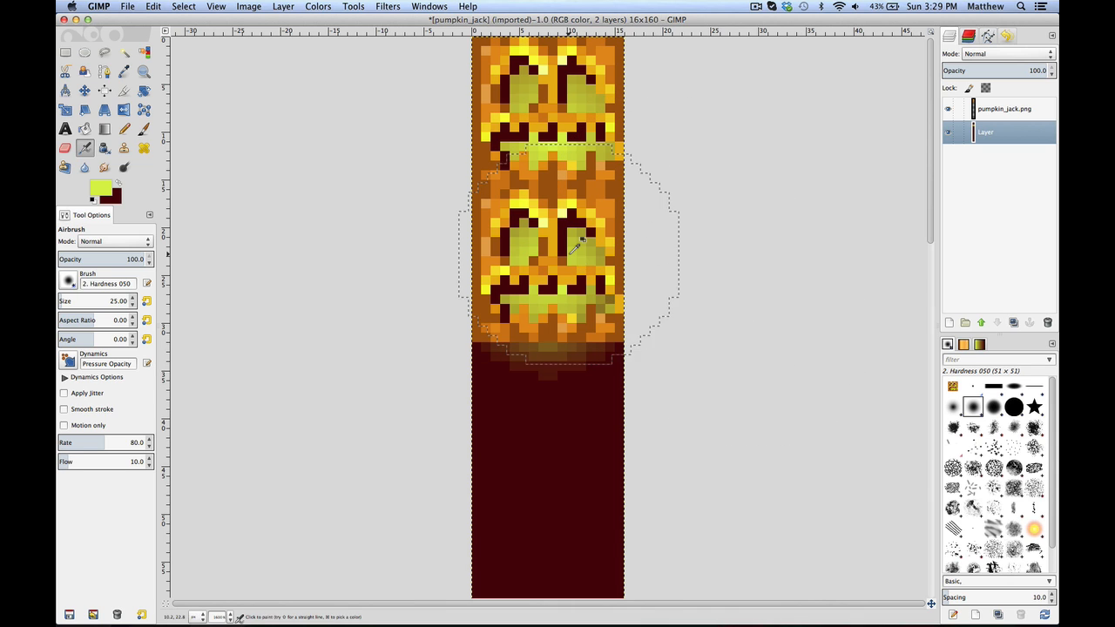
# Undo the last airbrush strokes and repaint the yellow-green glow behind the second face, centred around its mouth
pyautogui.press('super+z')
pyautogui.press('super+z')
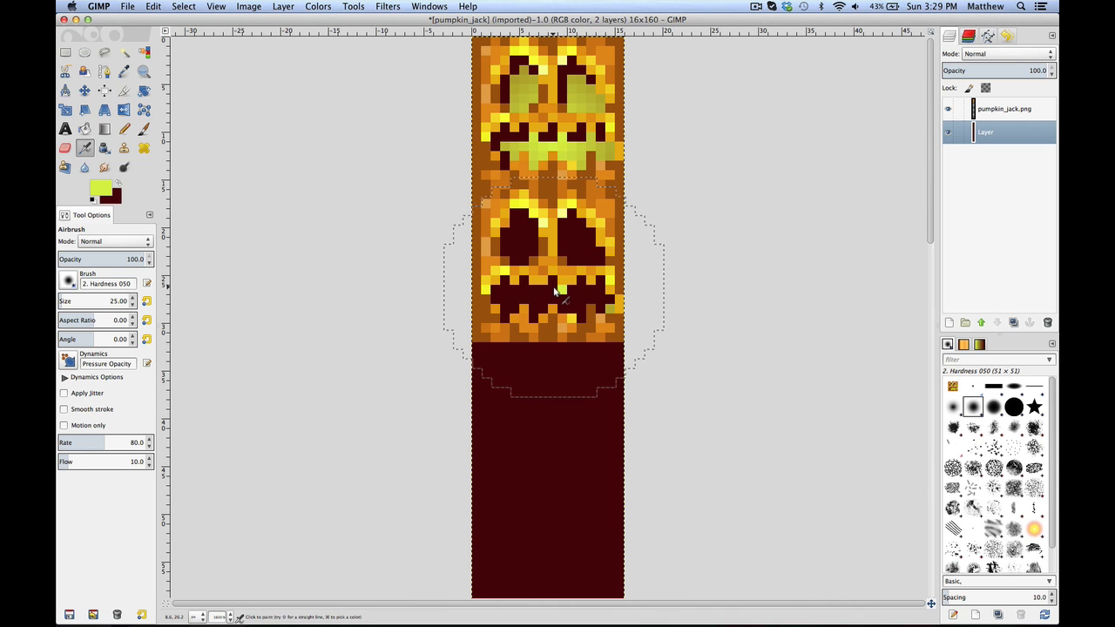
pyautogui.moveTo(549, 276); pyautogui.dragTo(549, 279)
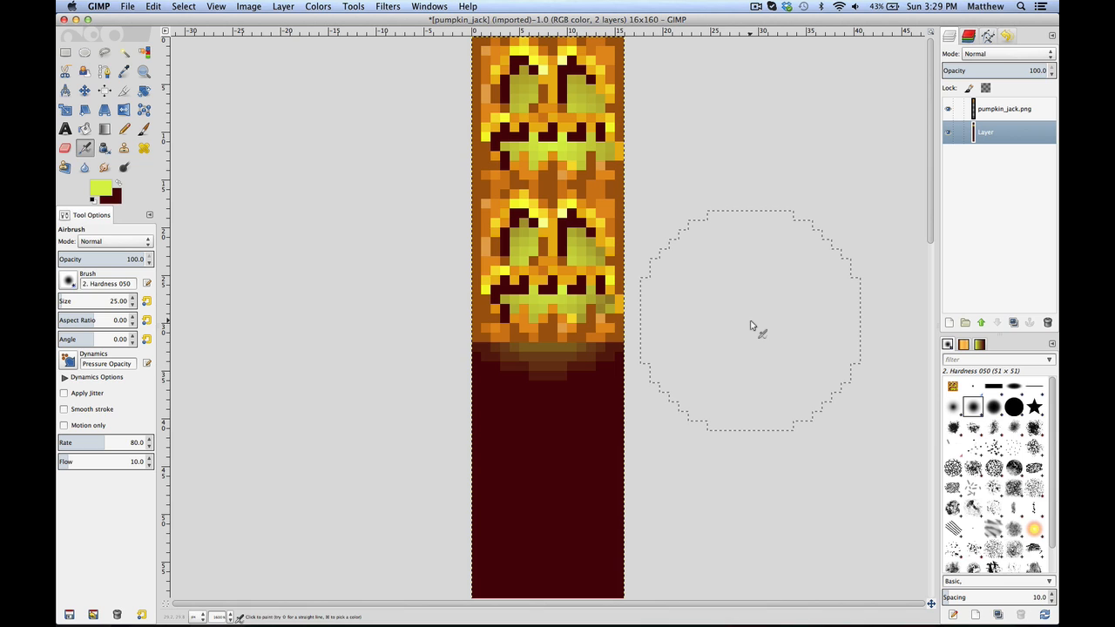
# Select the 16 × 6 px area directly below the second face on the lower layer and cut out the spilled glow
pyautogui.click(65, 52)
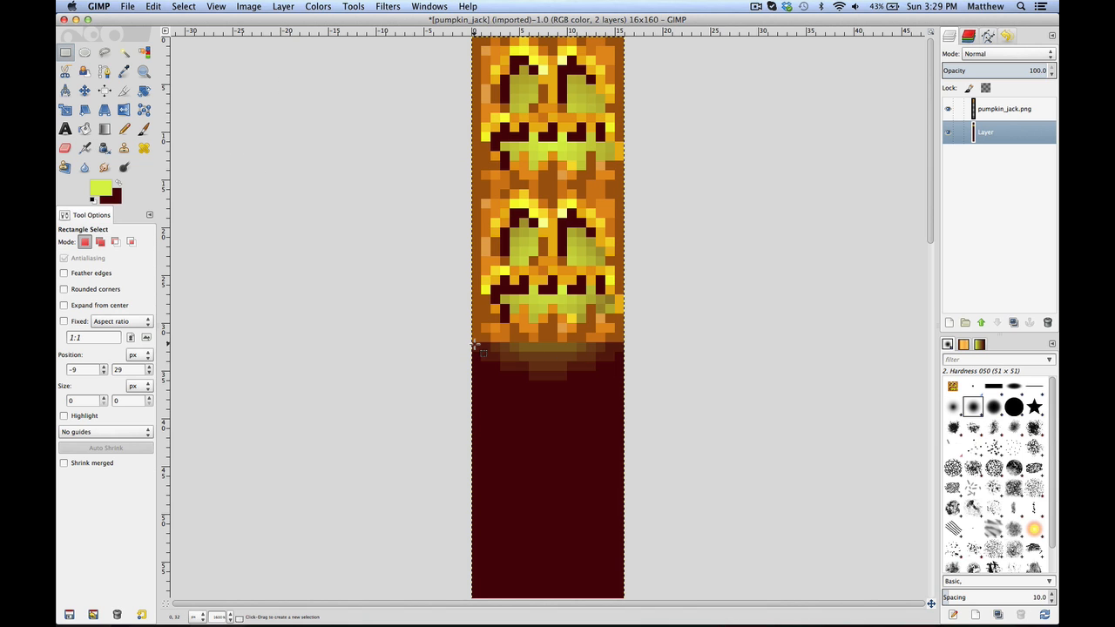
pyautogui.moveTo(472, 344); pyautogui.dragTo(623, 398)
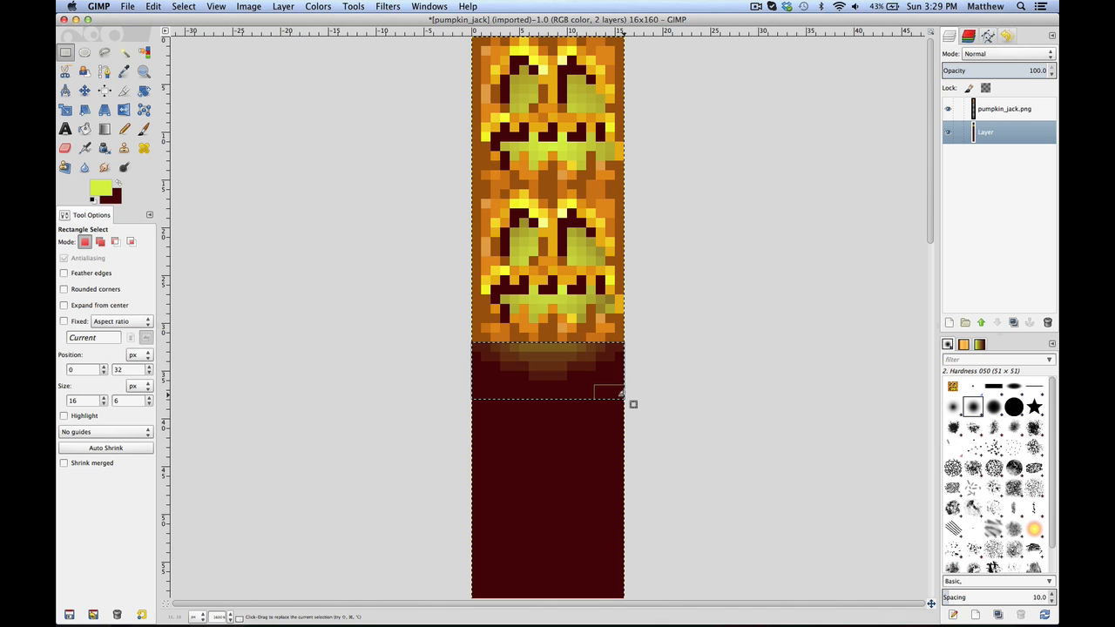
pyautogui.press('super+x')
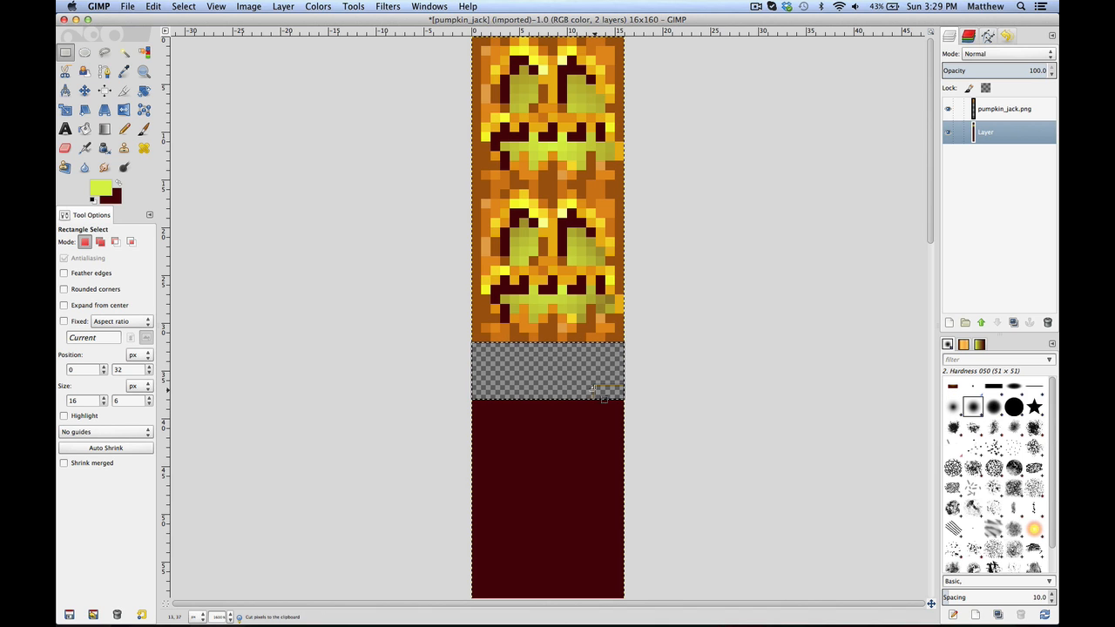
# Hide the lower layer and cut the first 16 × 16 px face from the pumpkin_jack.png layer
pyautogui.click(1006, 108)
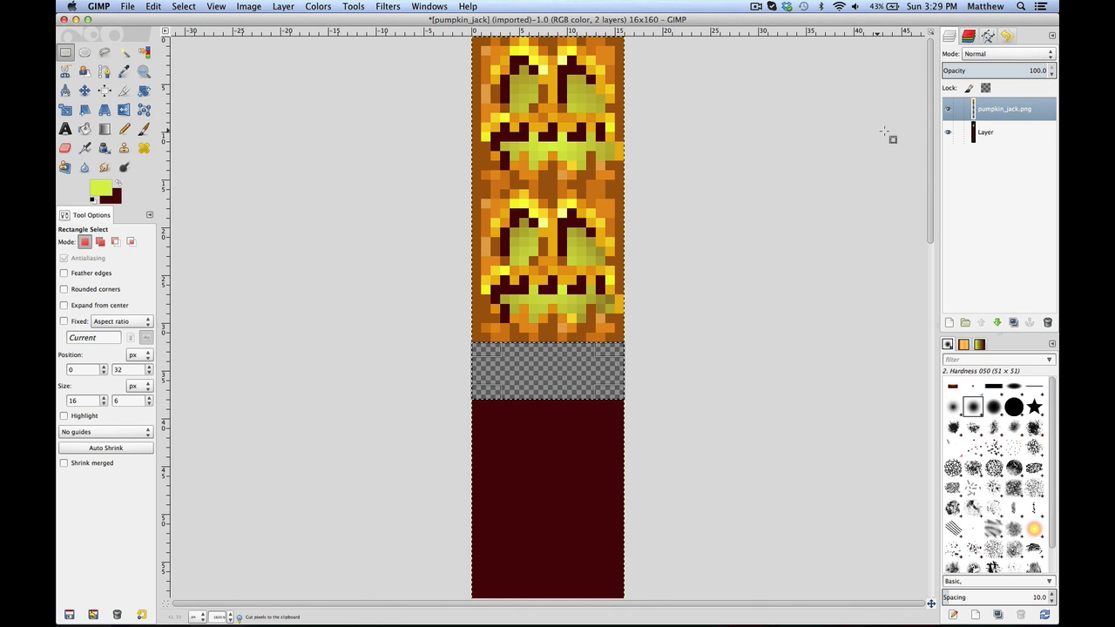
pyautogui.click(949, 133)
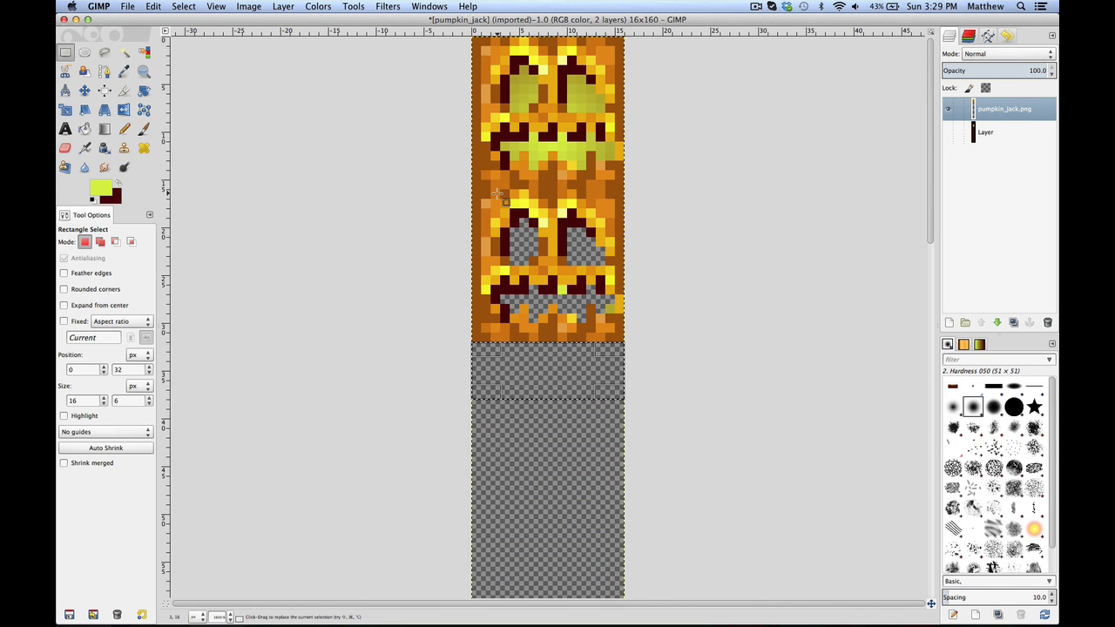
pyautogui.moveTo(474, 39); pyautogui.dragTo(624, 185)
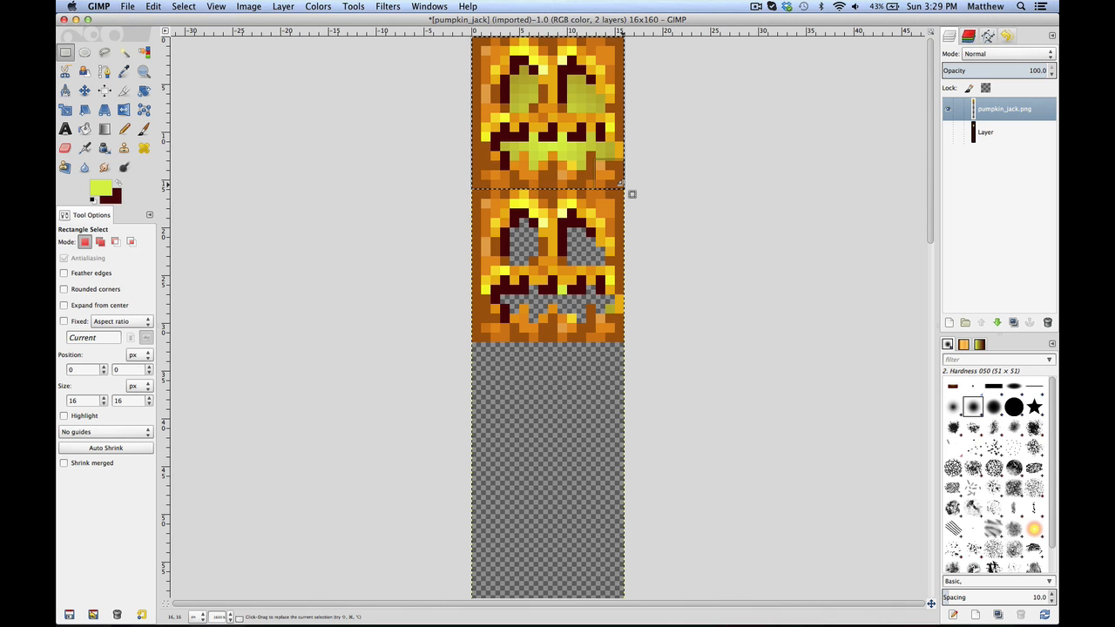
pyautogui.press('super+x')
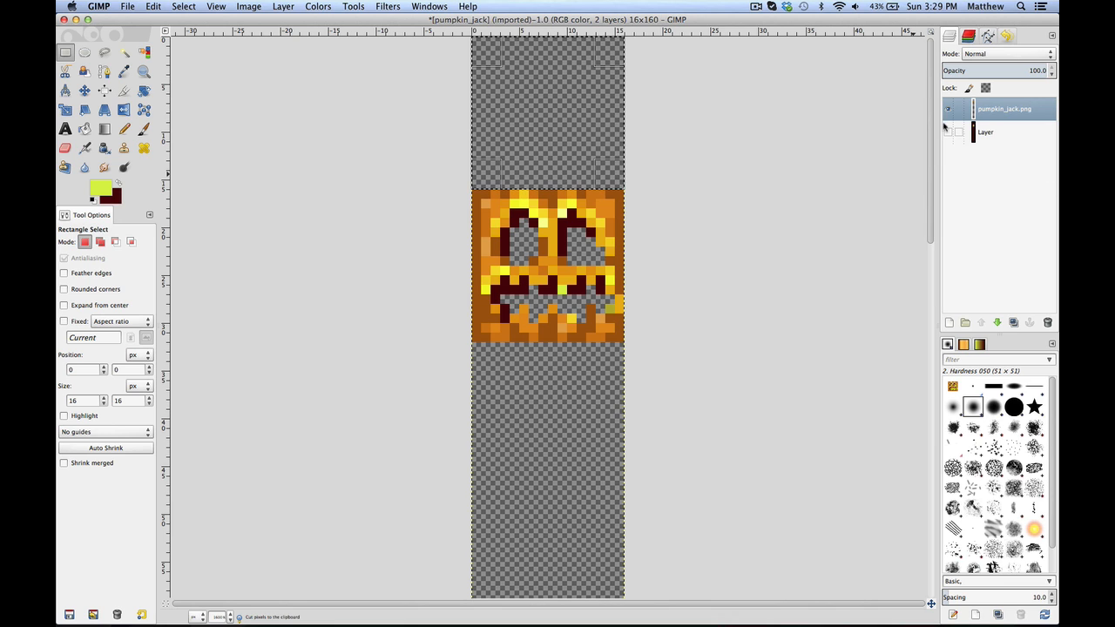
# Show the lower layer, hide pumpkin_jack.png, copy the 16 × 16 px glow of the second frame, and make the lower layer active
pyautogui.click(949, 132)
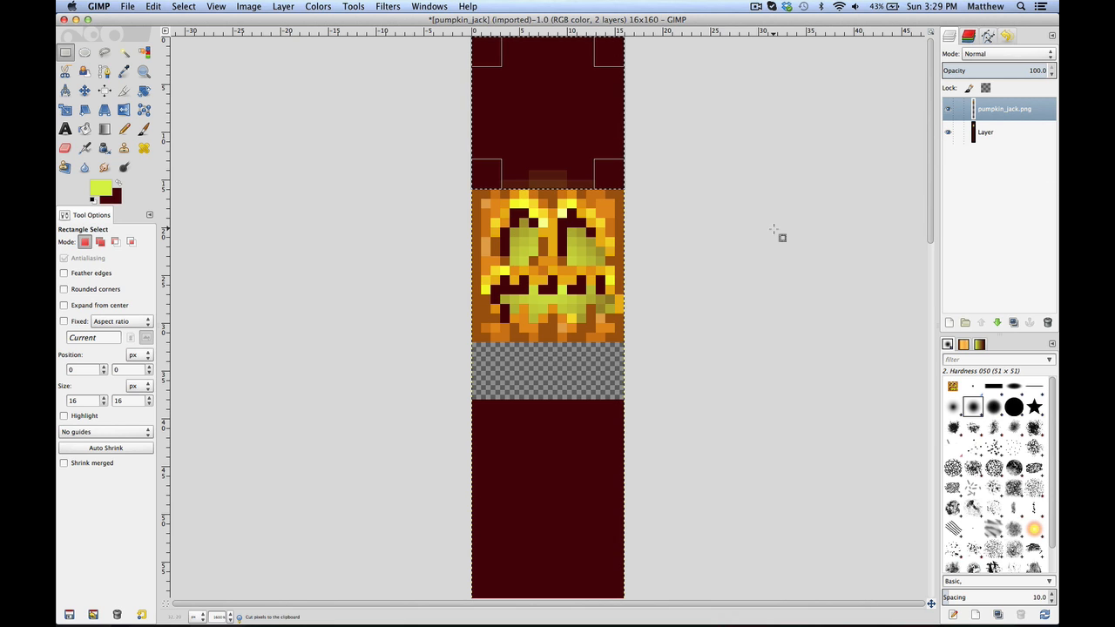
pyautogui.click(949, 108)
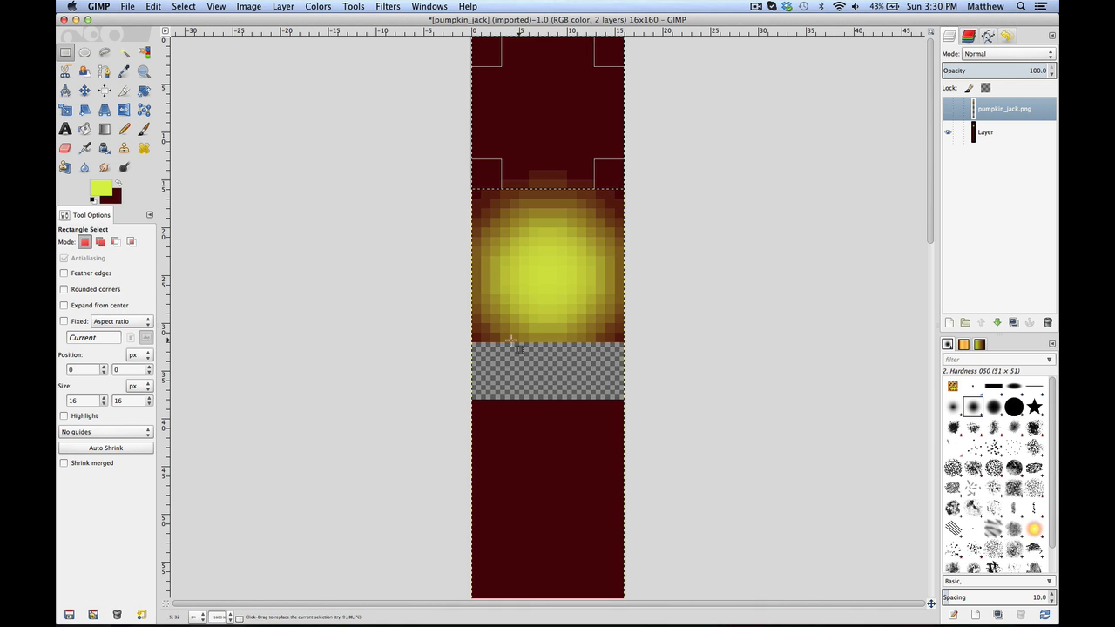
pyautogui.moveTo(476, 347); pyautogui.dragTo(625, 188)
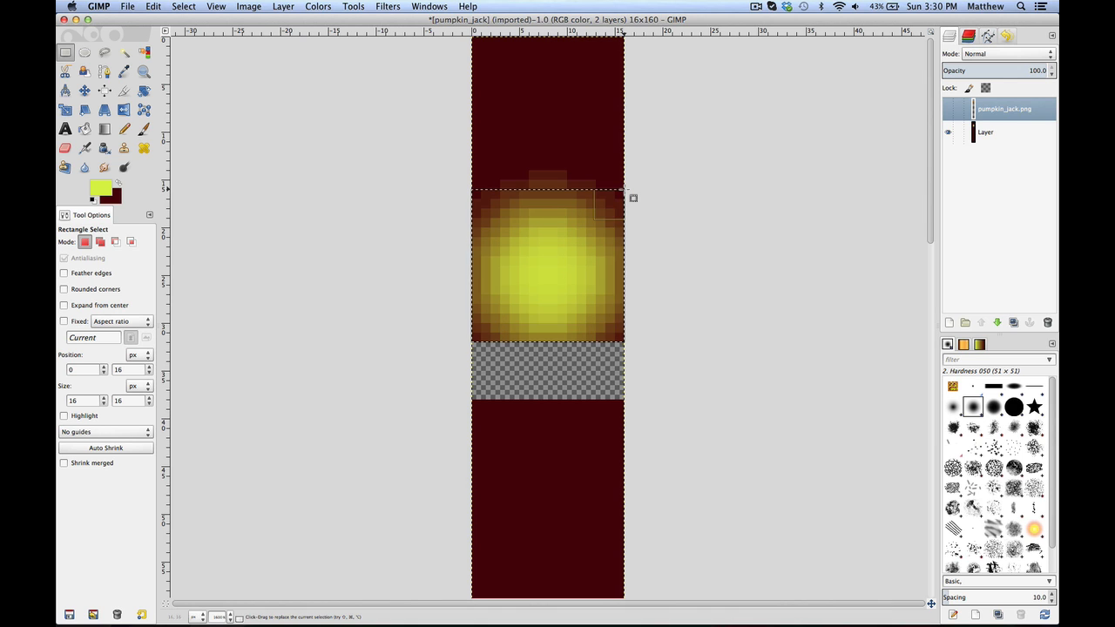
pyautogui.hotkey('ctrl', 'c')
pyautogui.click(1002, 131)
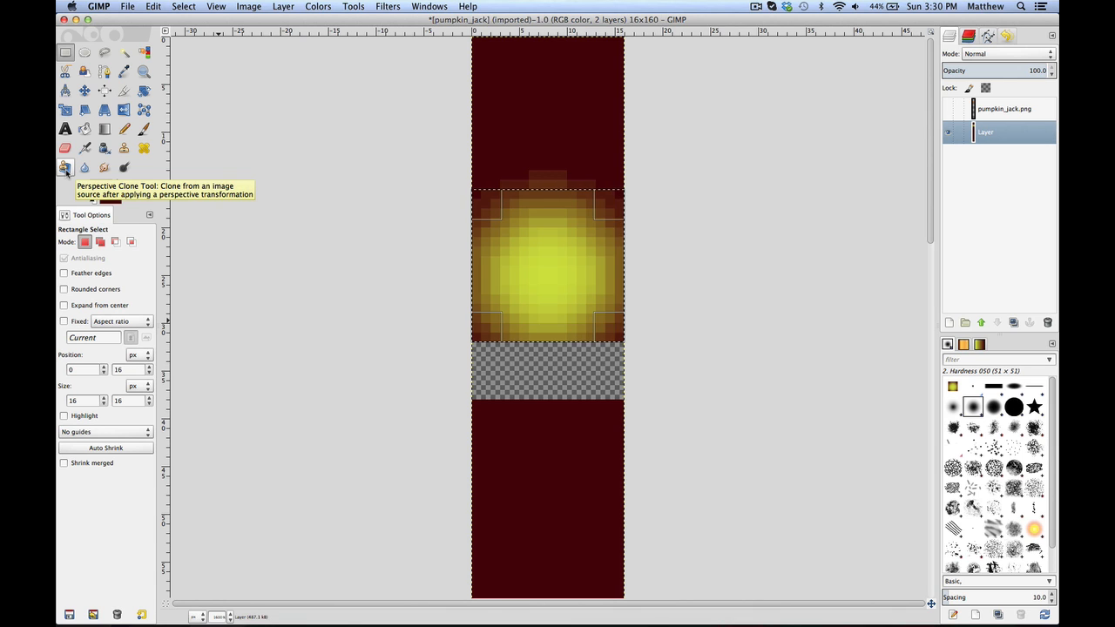
# Try to stamp the copied glow onto the first frame using the Clone tool with the Clipboard brush
pyautogui.click(124, 149)
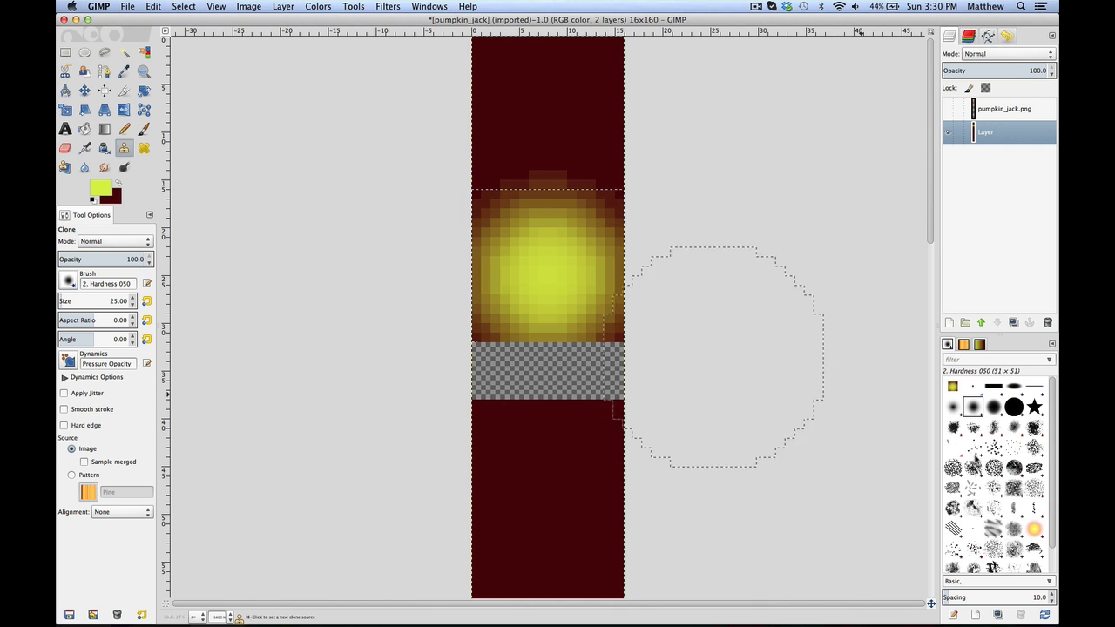
pyautogui.click(953, 388)
pyautogui.click(558, 144)
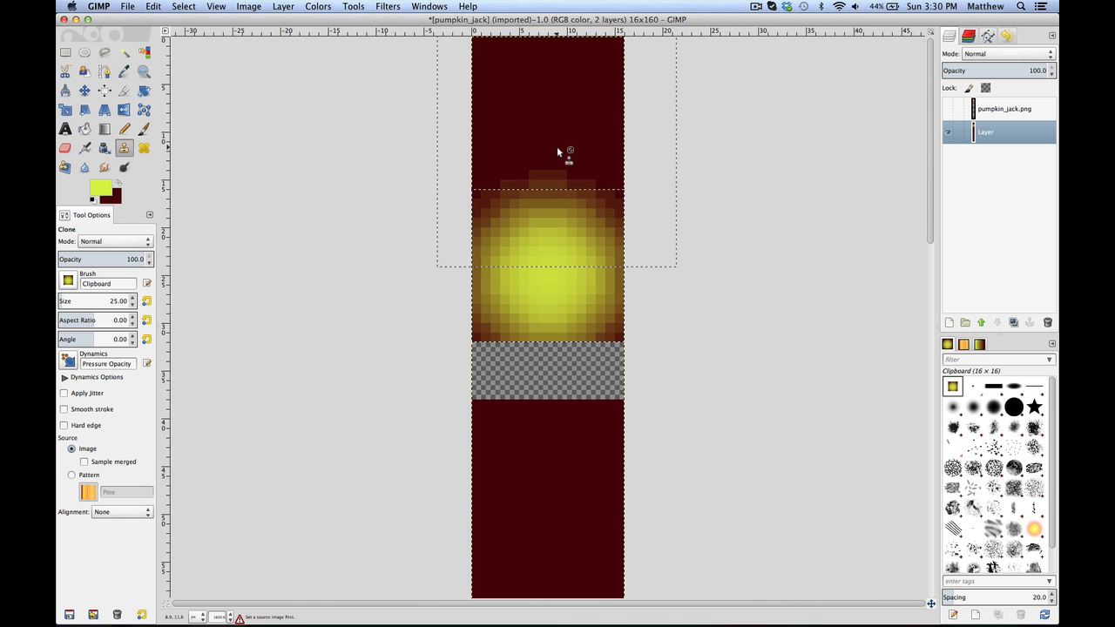
# Try to airbrush the copied glow onto the first frame with the Clipboard brush at size 16
pyautogui.click(85, 148)
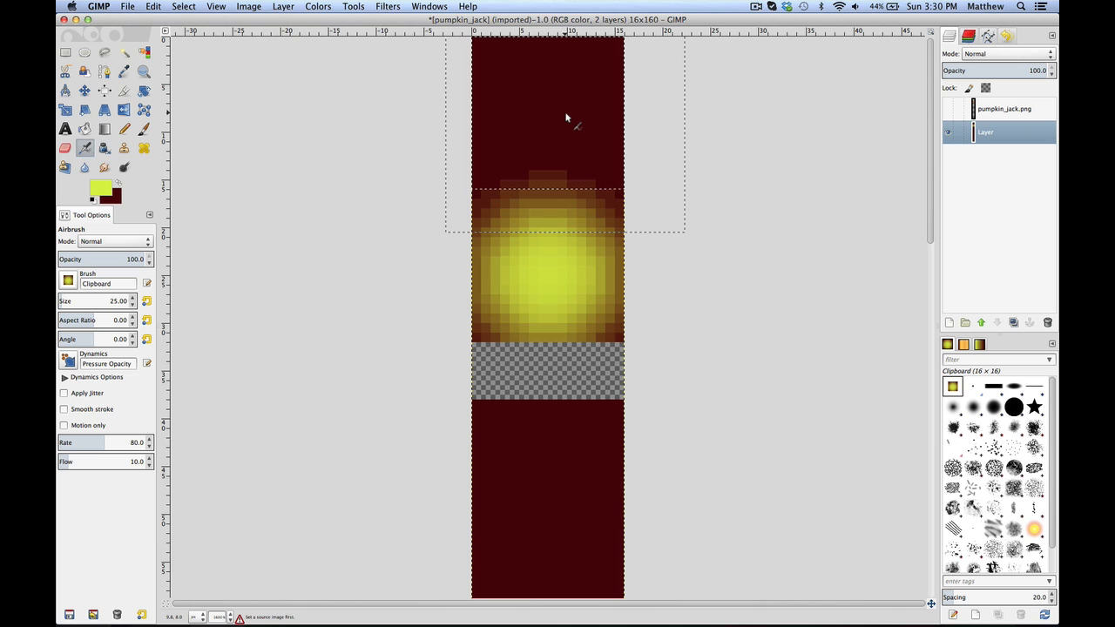
pyautogui.doubleClick(113, 301)
pyautogui.write('16')
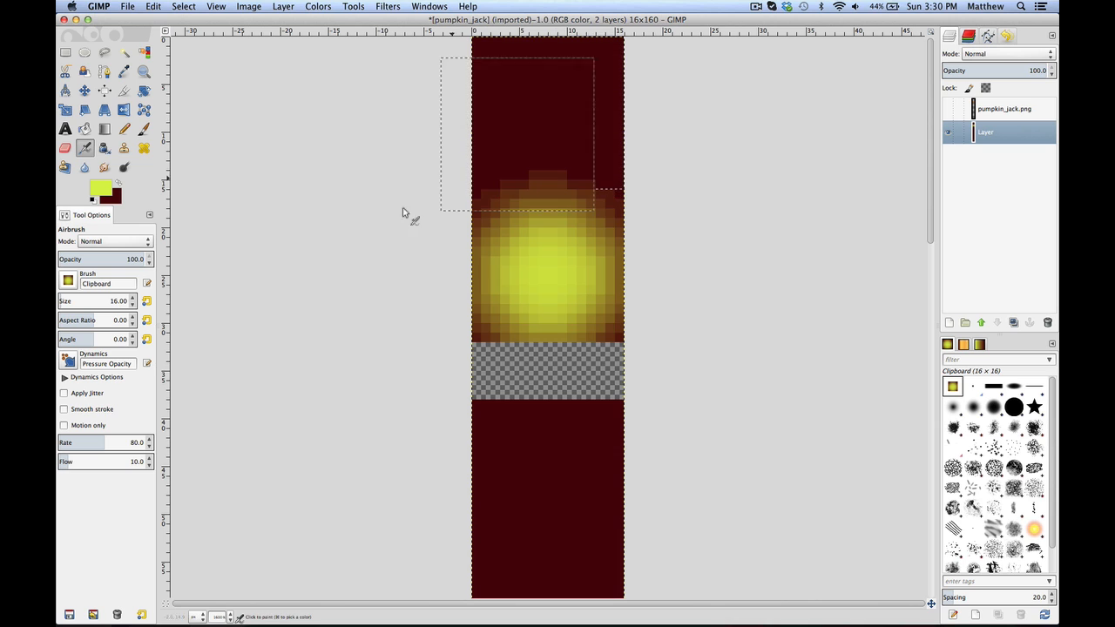
pyautogui.moveTo(515, 119)
pyautogui.mouseDown()
pyautogui.moveTo(553, 100)
pyautogui.moveTo(551, 110)
pyautogui.mouseUp()
pyautogui.press('super+z')
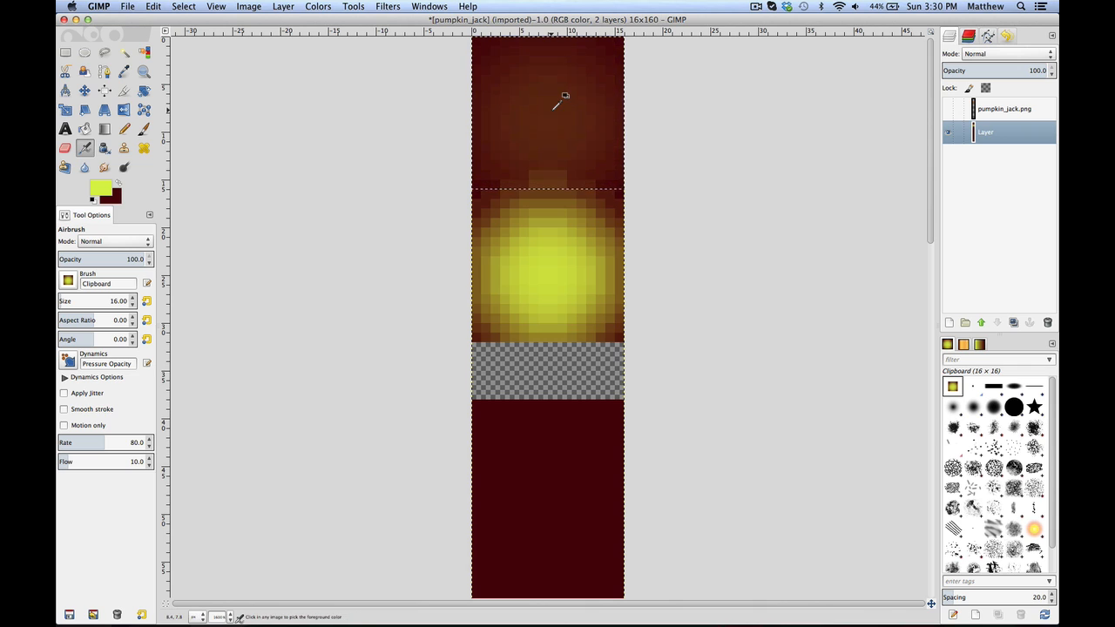
# Copy the second frame's 16 × 16 px glow, paste it over the first frame, and anchor it
pyautogui.press('r')
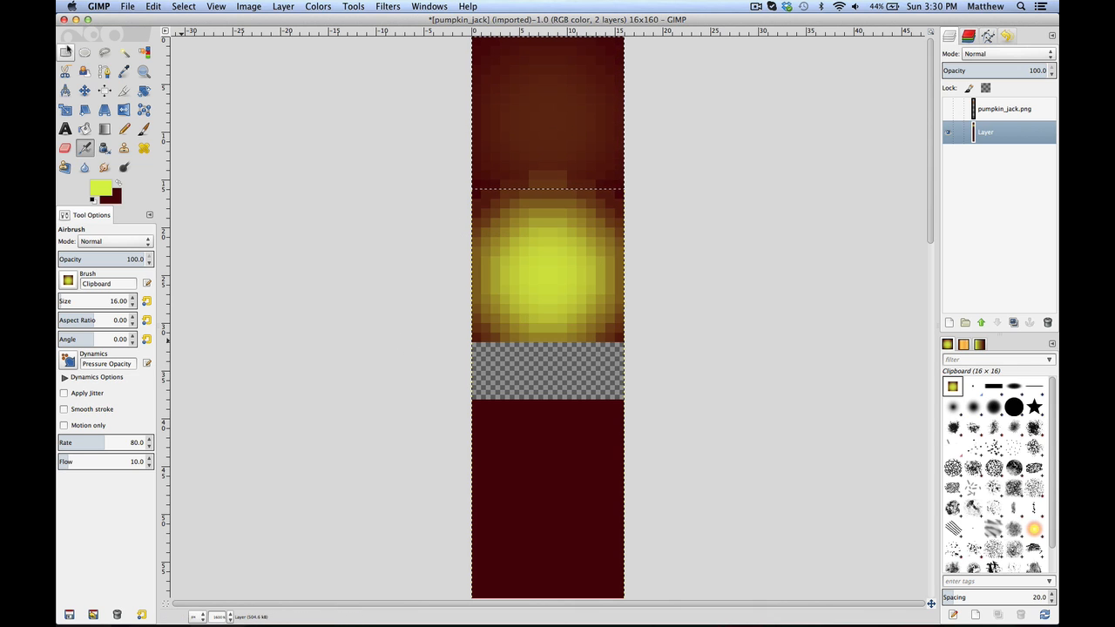
pyautogui.moveTo(475, 342); pyautogui.dragTo(622, 192)
pyautogui.hotkey('ctrl', 'c')
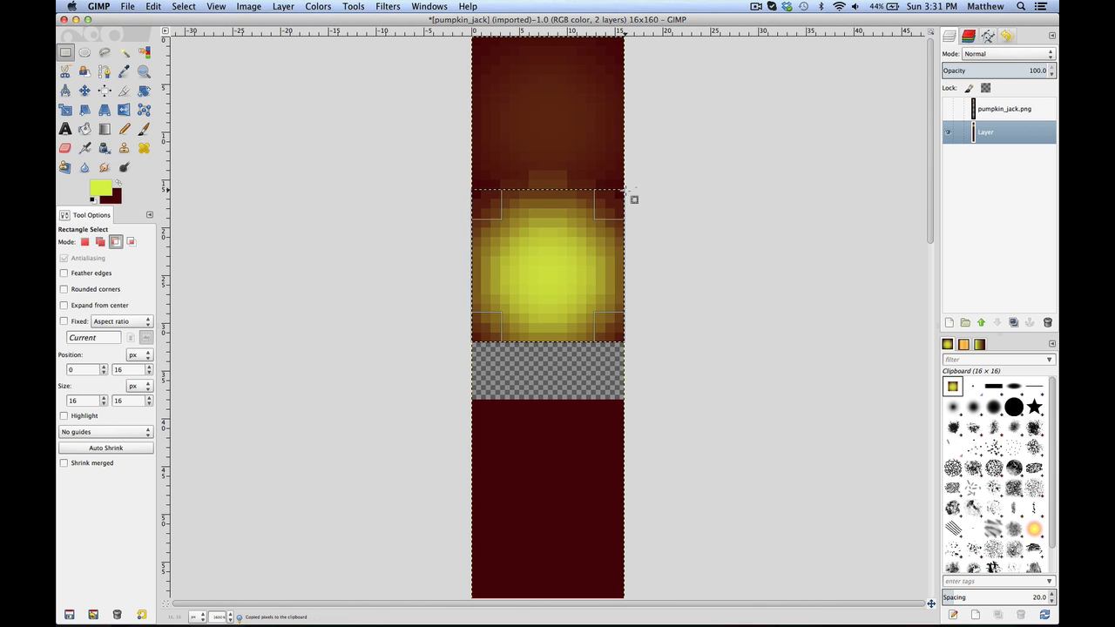
pyautogui.hotkey('ctrl', 'v')
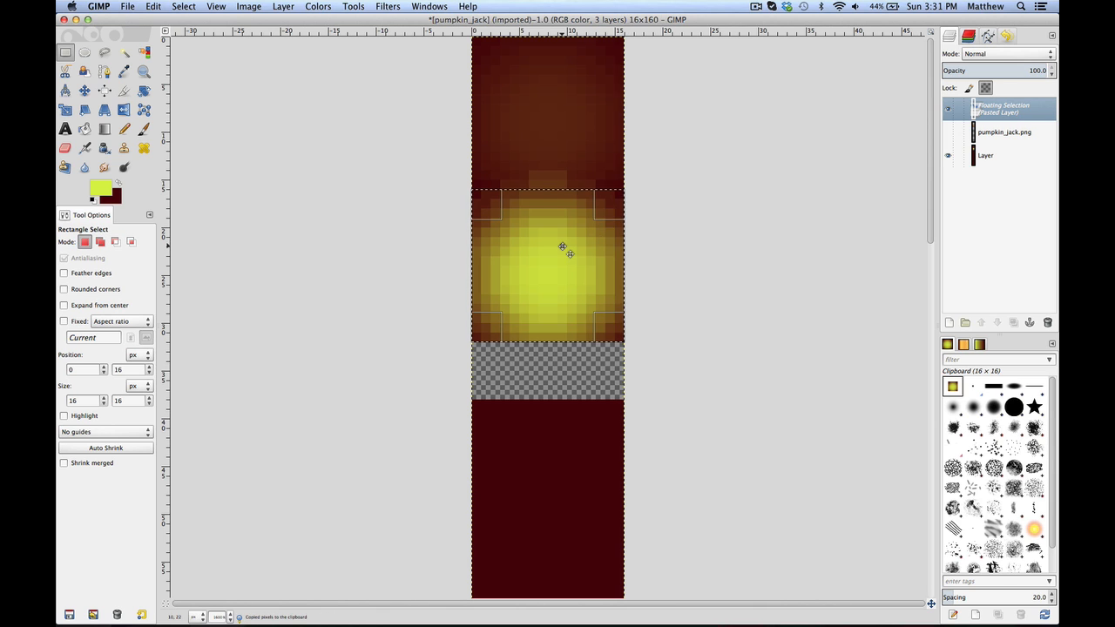
pyautogui.moveTo(562, 141); pyautogui.dragTo(563, 86)
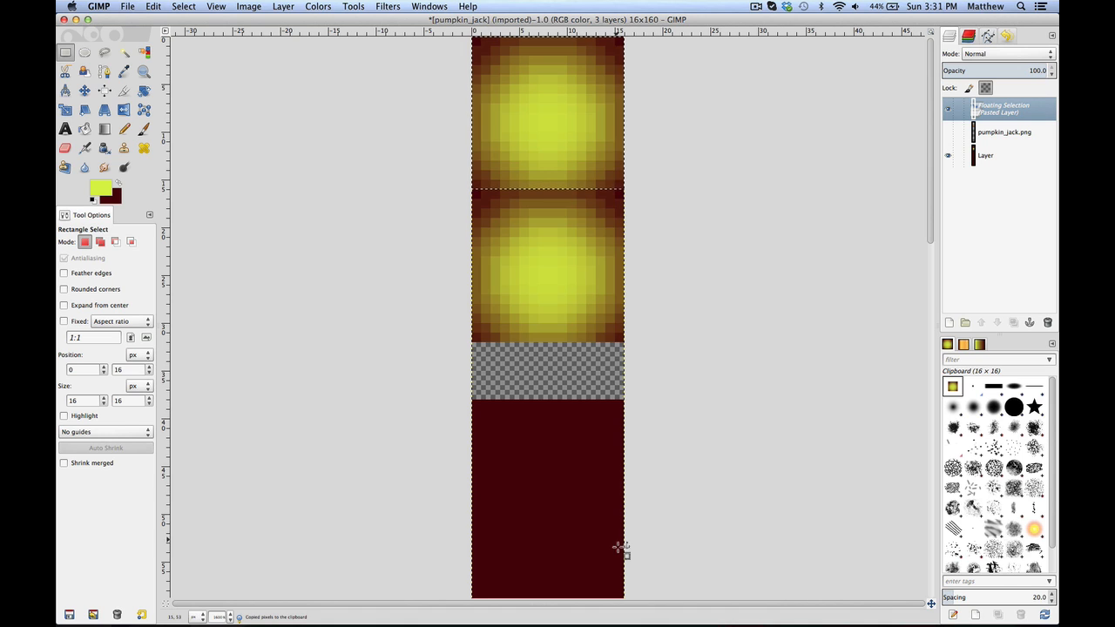
pyautogui.click(587, 421)
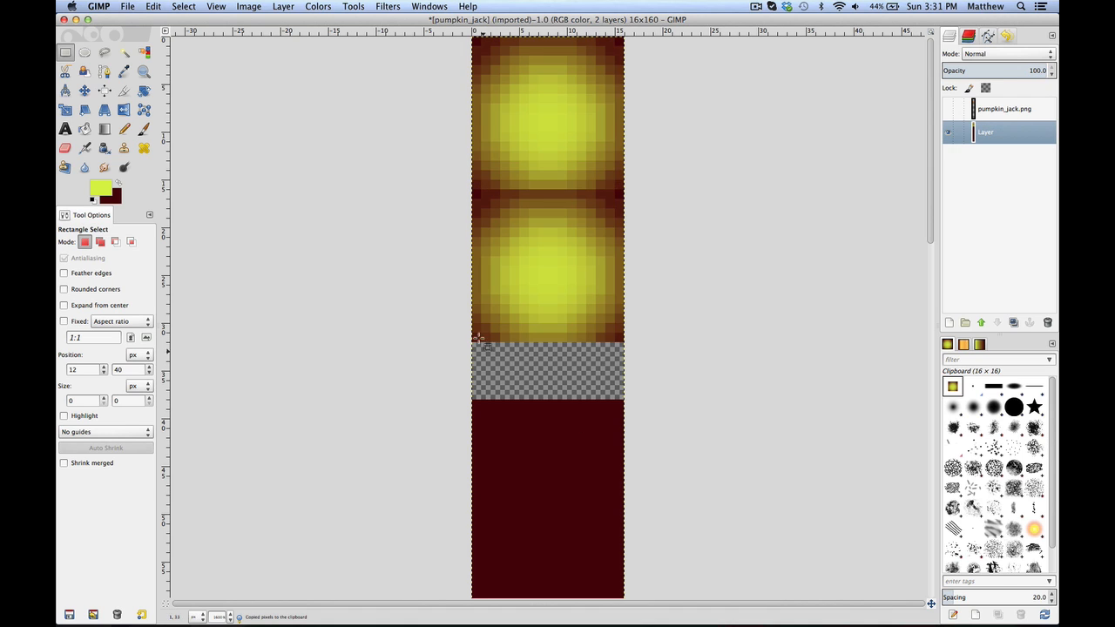
# Copy the first two glow frames as a 16 × 32 px block, paste it over the third and fourth frames, and anchor it
pyautogui.moveTo(475, 344); pyautogui.dragTo(622, 44)
pyautogui.press('super+c')
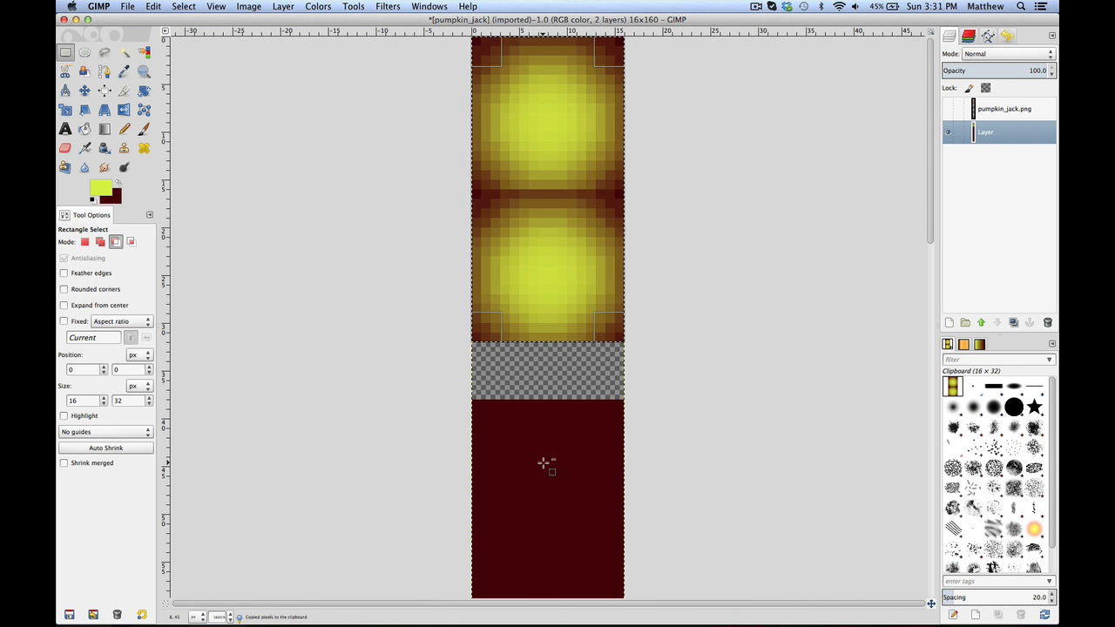
pyautogui.press('super+v')
pyautogui.moveTo(553, 256); pyautogui.dragTo(557, 495)
pyautogui.click(696, 435)
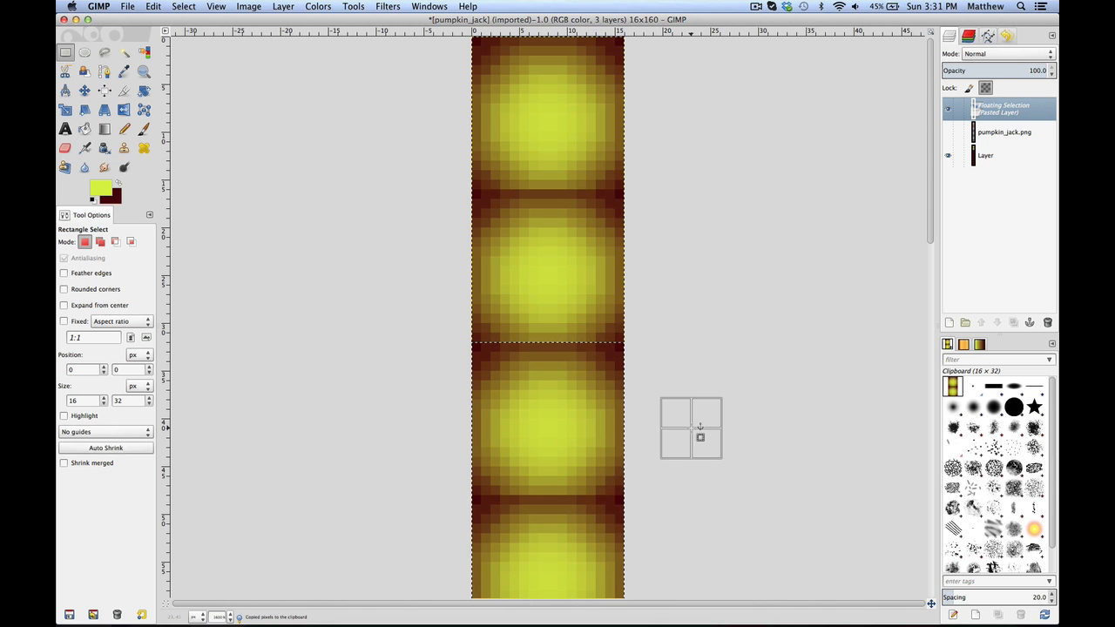
# Paste the two-frame glow block over the fifth and sixth frames, flush below the fourth, and anchor it
pyautogui.scroll(-10, 698, 435)
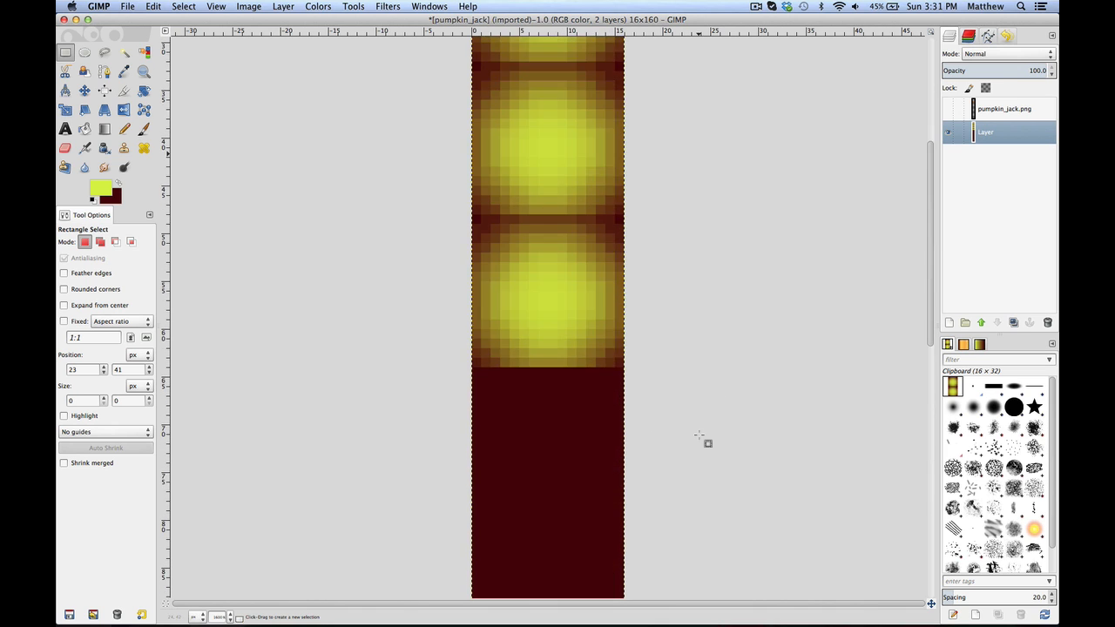
pyautogui.hotkey('ctrl', 'v')
pyautogui.moveTo(555, 340); pyautogui.dragTo(555, 270)
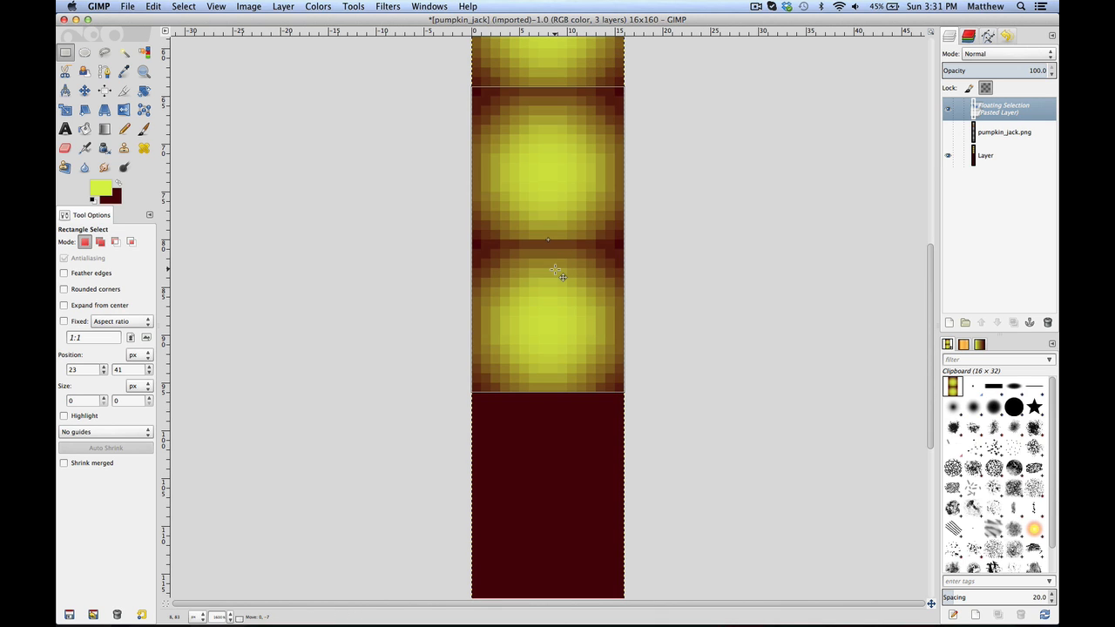
pyautogui.click(584, 448)
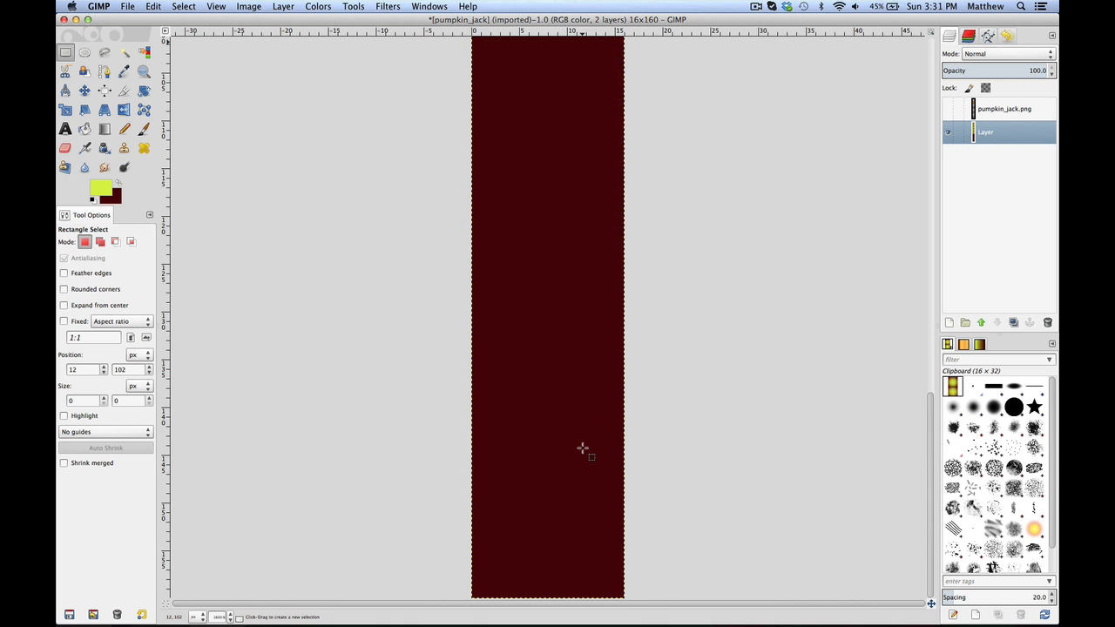
# Paste the two-frame glow block over the seventh and eighth frames, flush below the sixth, and anchor it
pyautogui.hotkey('ctrl', 'v')
pyautogui.moveTo(545, 277); pyautogui.dragTo(551, 395)
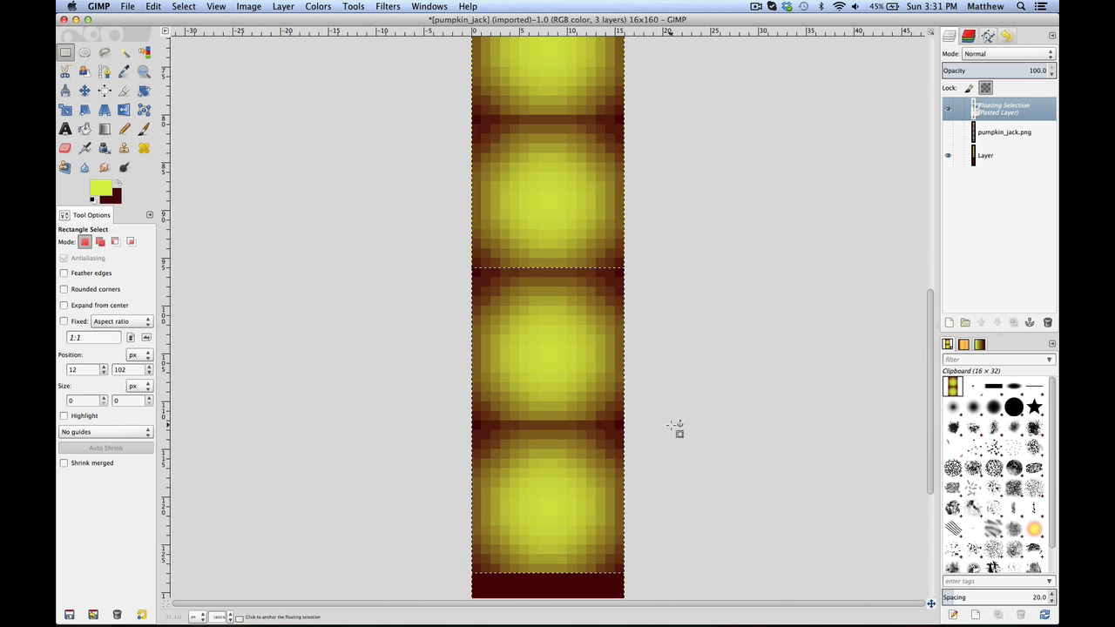
pyautogui.click(671, 426)
# Paste the two-frame glow block over the ninth and tenth frames at the strip's lower end and anchor it
pyautogui.scroll(-5, 672, 426)
pyautogui.press('super+v')
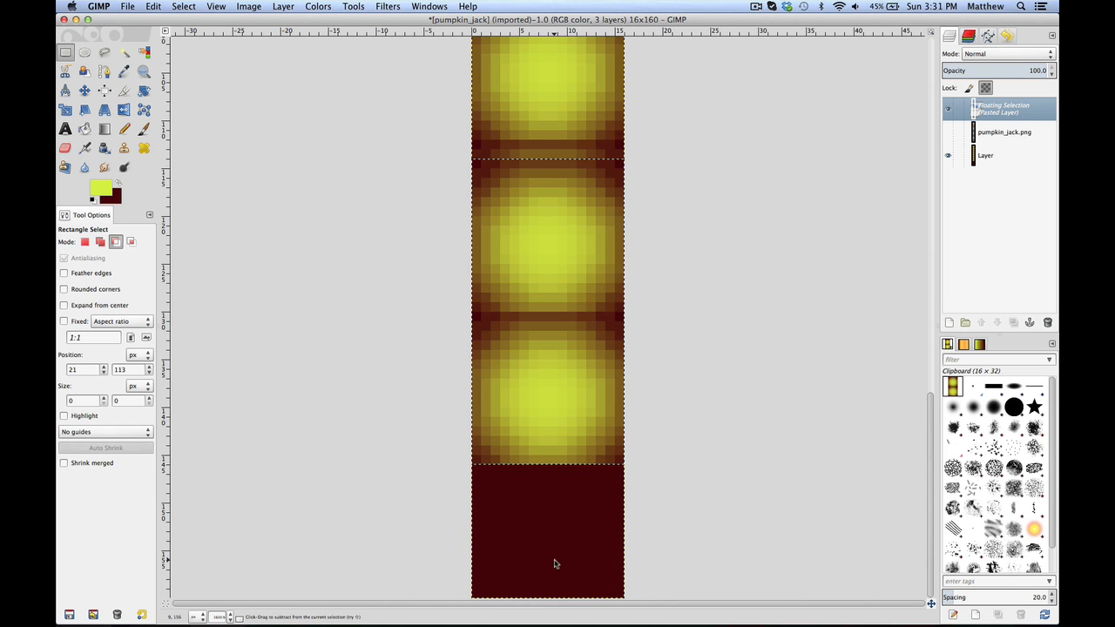
pyautogui.moveTo(558, 298); pyautogui.dragTo(555, 426)
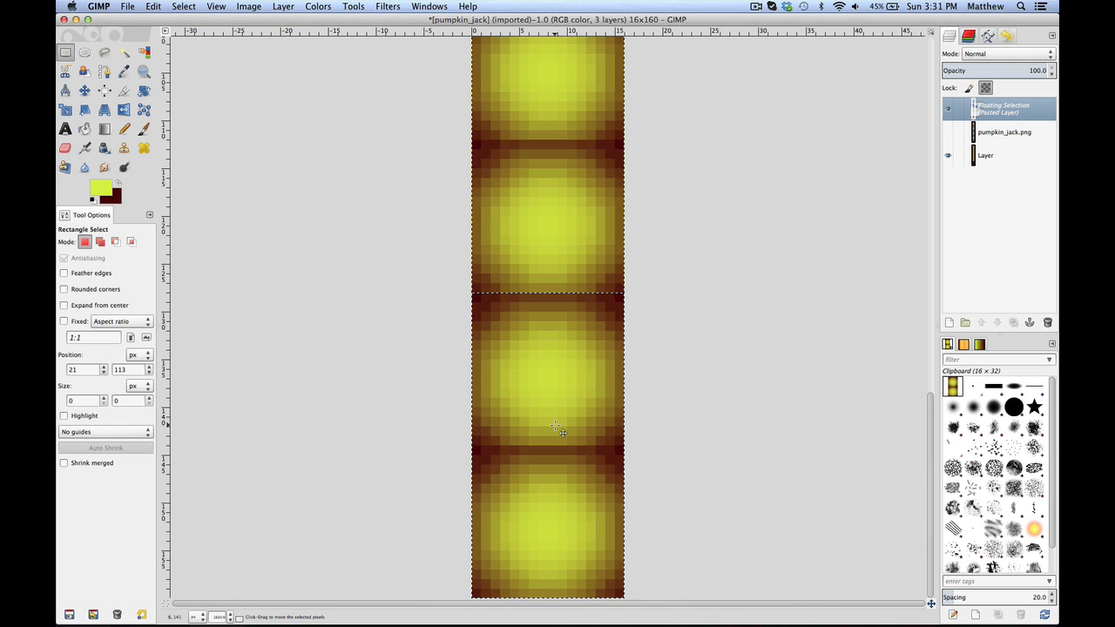
pyautogui.click(678, 428)
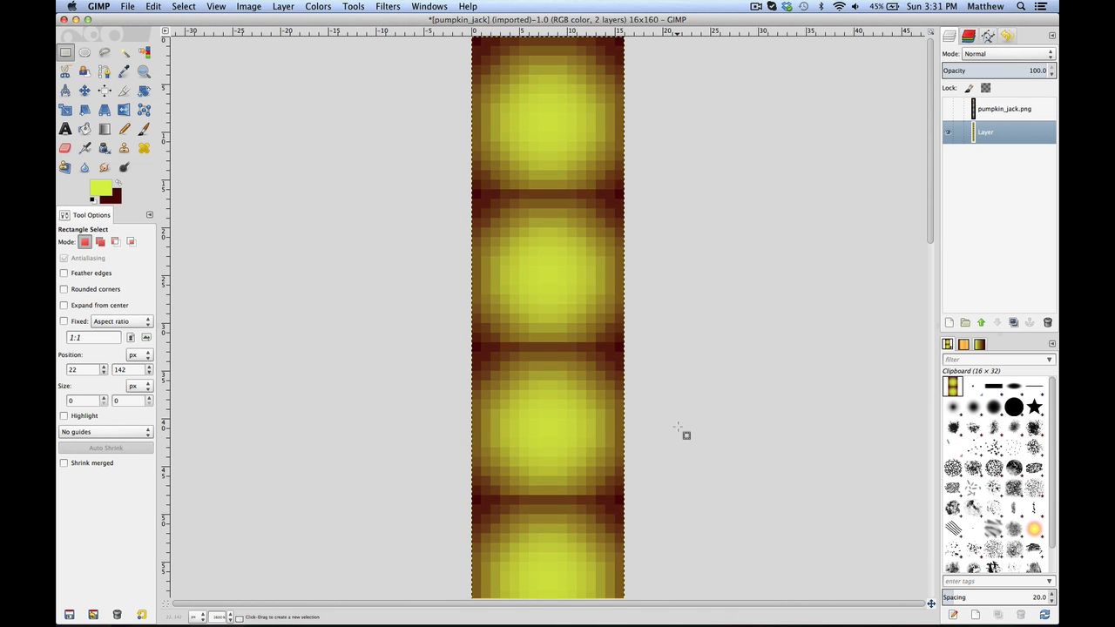
pyautogui.scroll(-10, 587, 112)
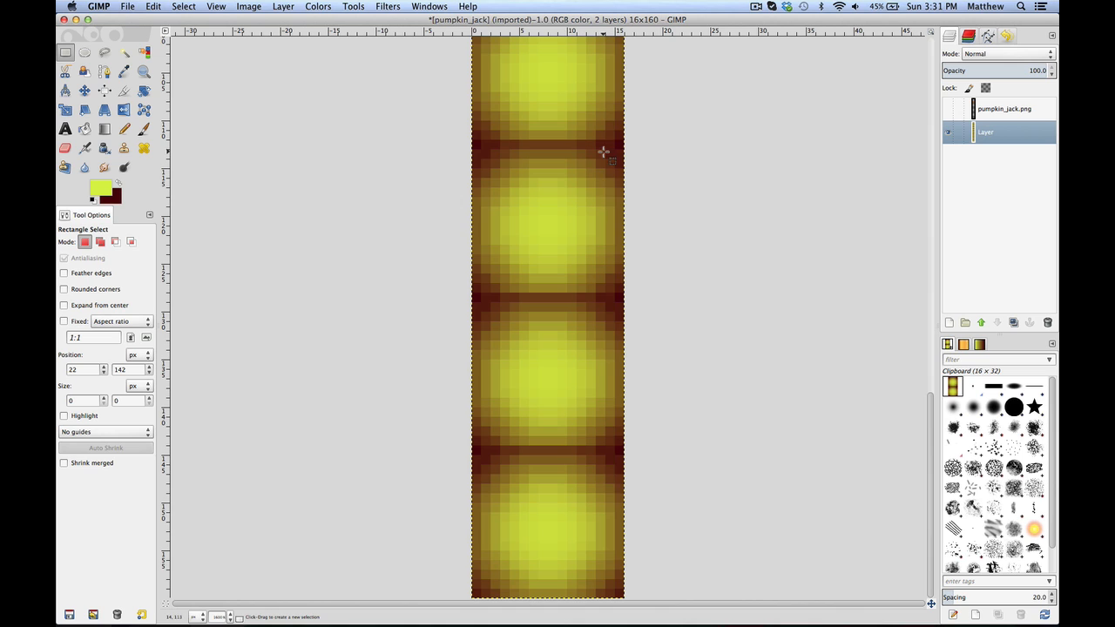
pyautogui.scroll(8, 604, 153)
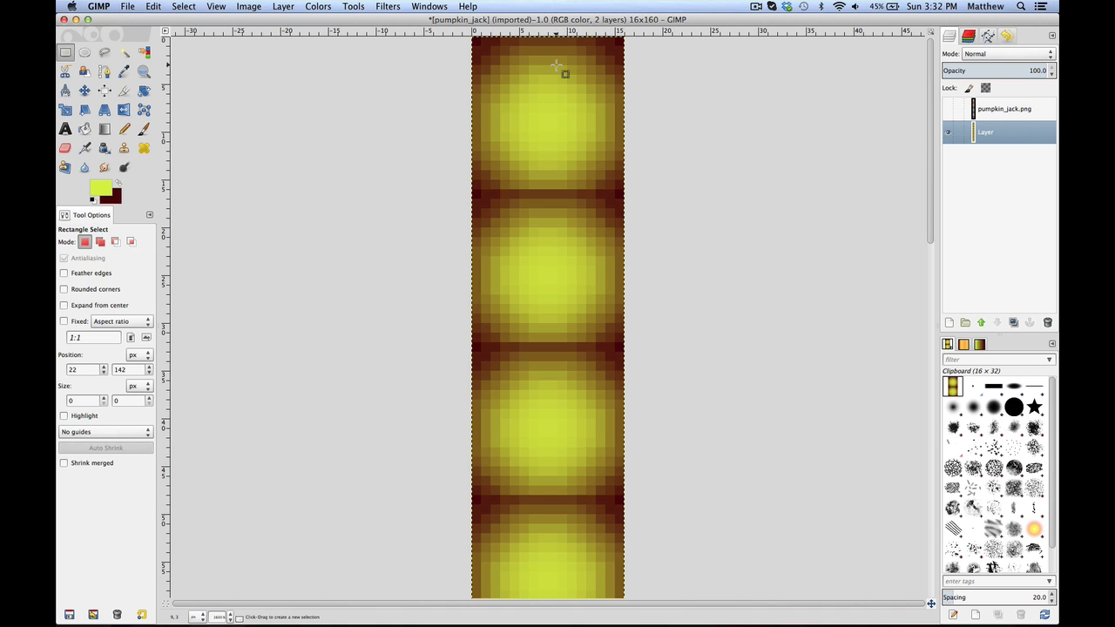
pyautogui.scroll(-10, 562, 71)
pyautogui.scroll(10, 582, 523)
pyautogui.scroll(-10, 540, 401)
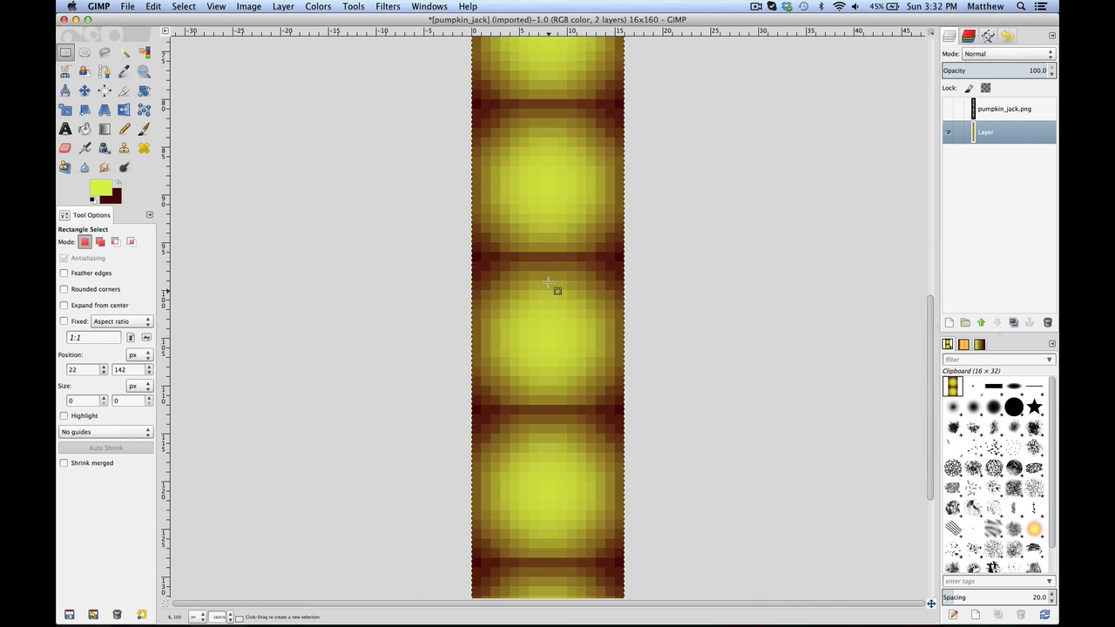
# Examine the ten glow frames along the full length of the strip
pyautogui.scroll(-5, 528, 411)
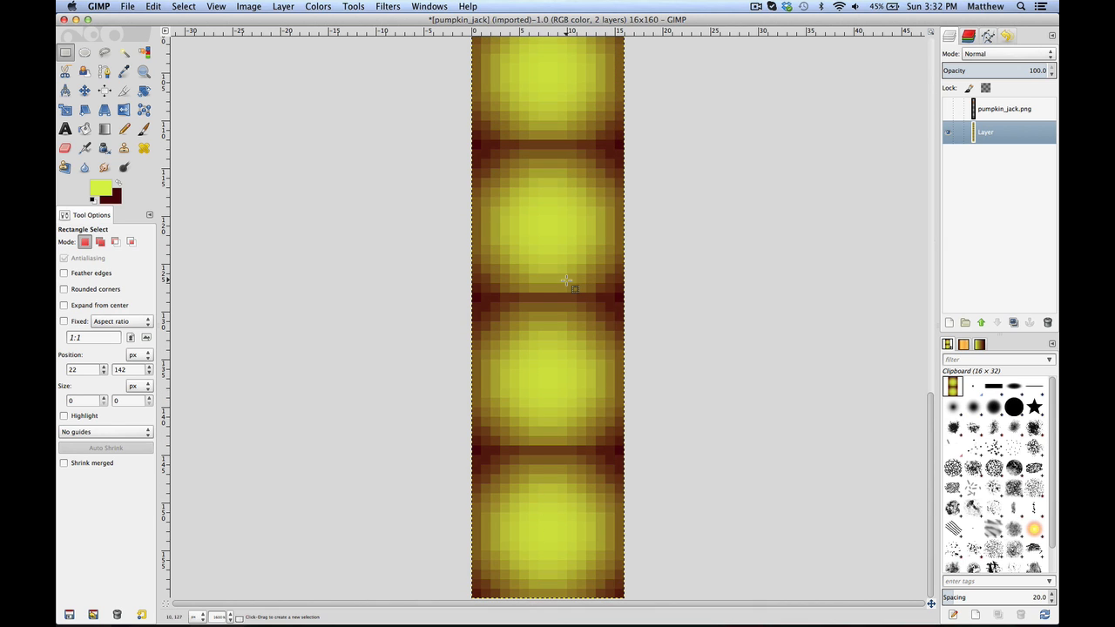
pyautogui.scroll(15, 567, 278)
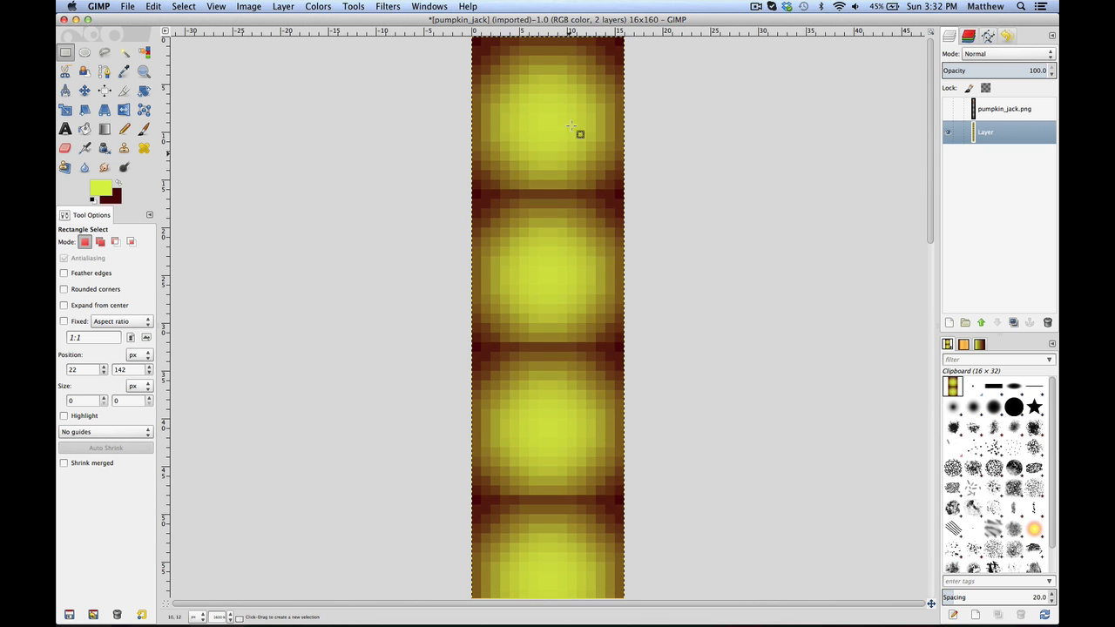
pyautogui.scroll(-10, 571, 435)
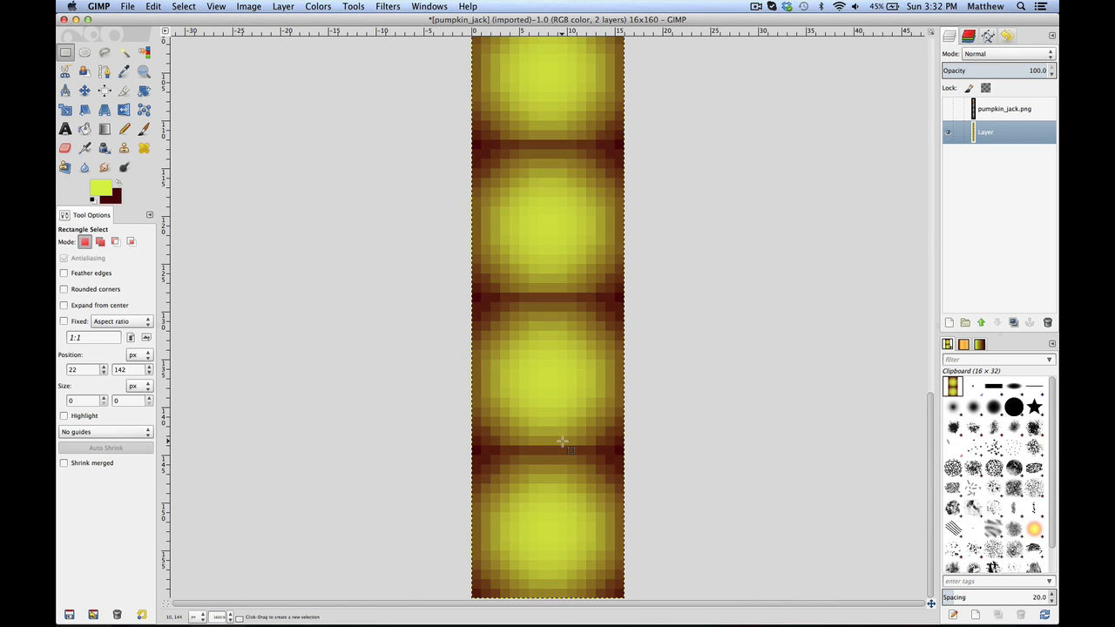
pyautogui.scroll(2, 566, 427)
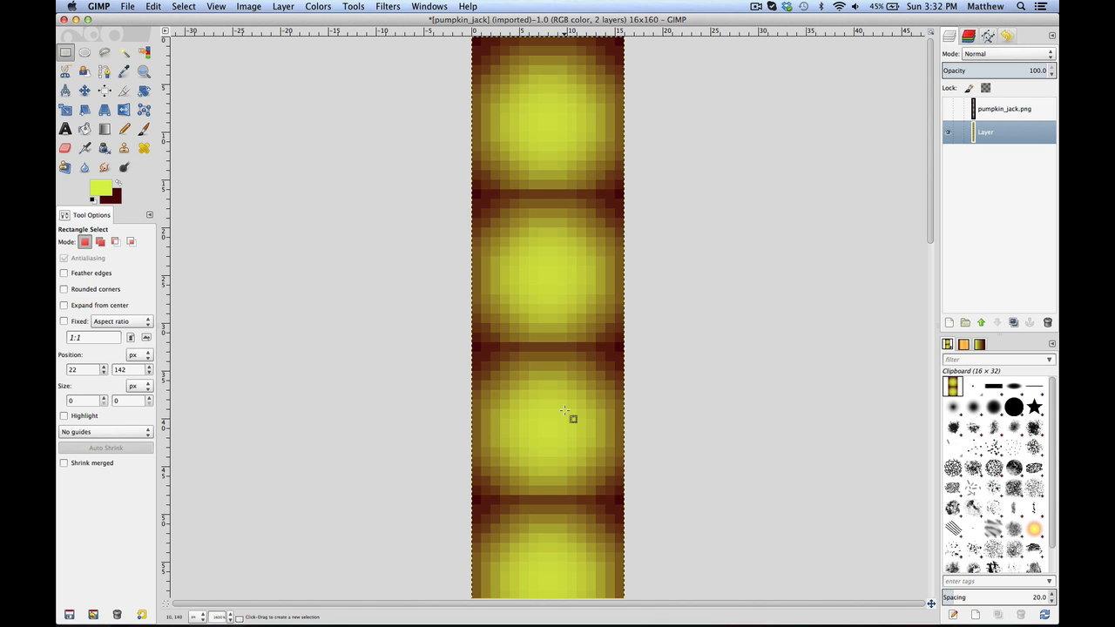
pyautogui.scroll(-5, 564, 411)
pyautogui.scroll(6, 565, 411)
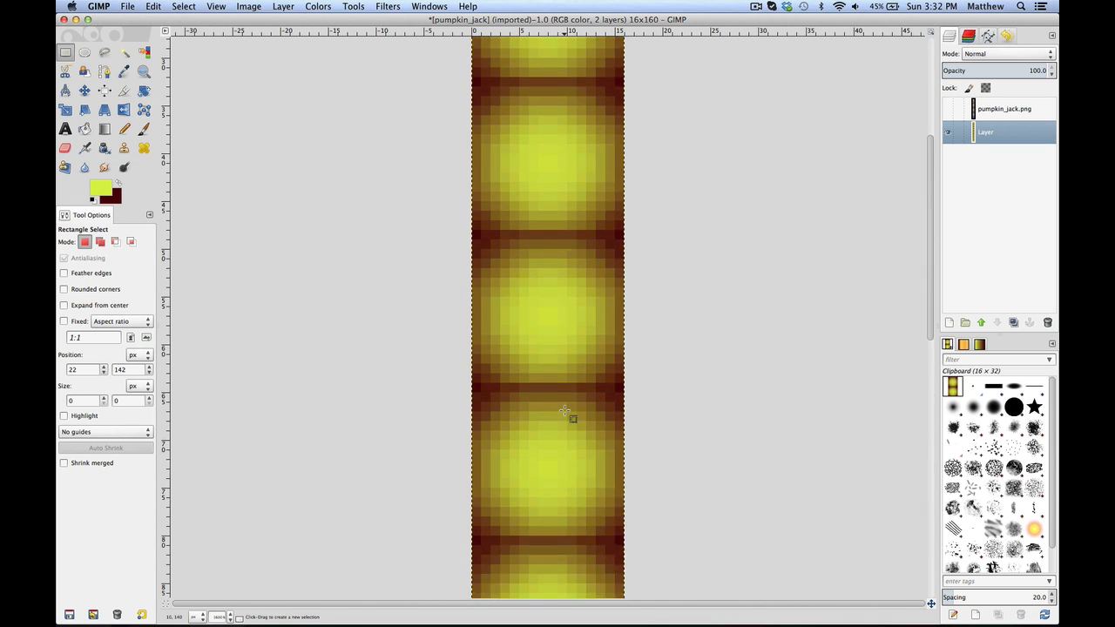
pyautogui.scroll(5, 564, 411)
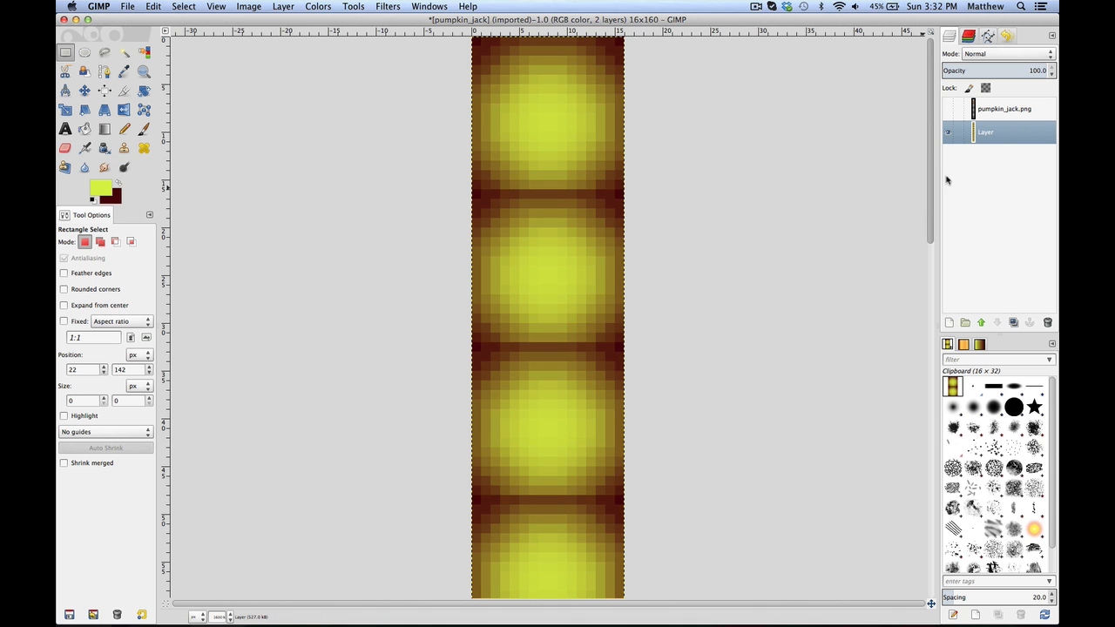
# Make the pumpkin_jack.png layer active and visible above the glow layer
pyautogui.click(1007, 110)
pyautogui.scroll(-15, 622, 268)
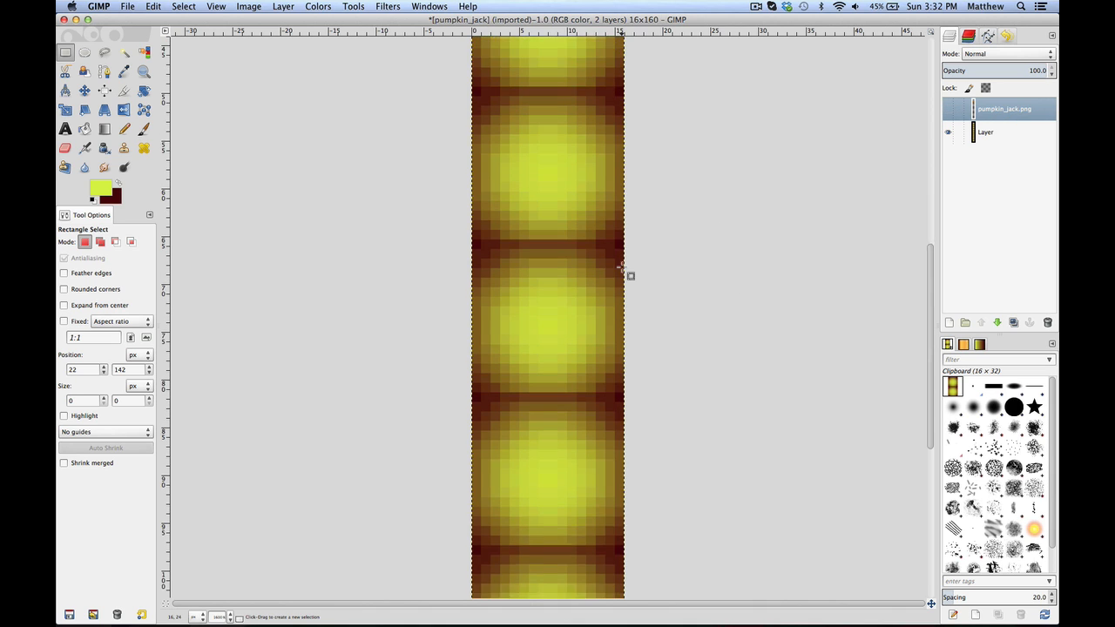
pyautogui.scroll(15, 622, 268)
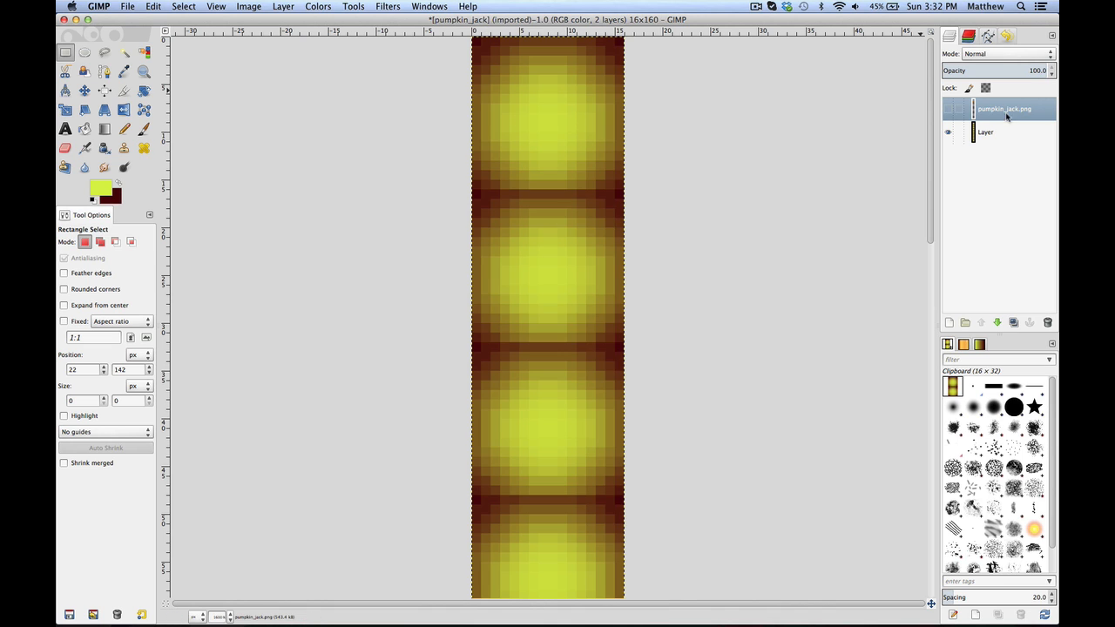
pyautogui.click(948, 110)
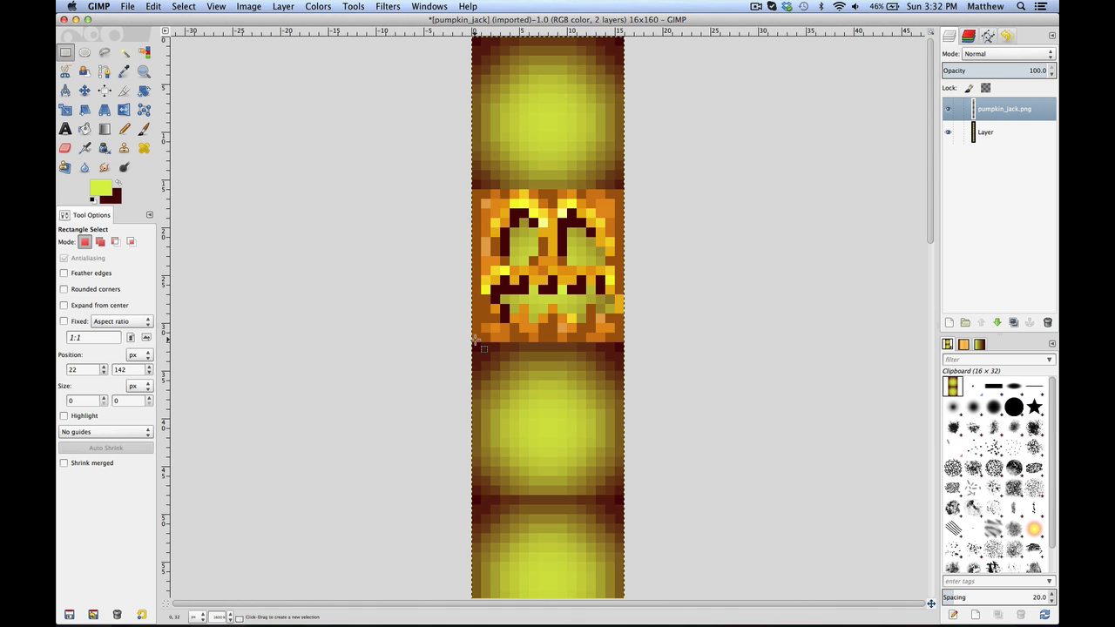
# Copy the 16 × 16 px pumpkin face from the second frame, paste it over the first frame, and anchor it
pyautogui.moveTo(475, 342); pyautogui.dragTo(627, 190)
pyautogui.press('super+c')
pyautogui.press('super+v')
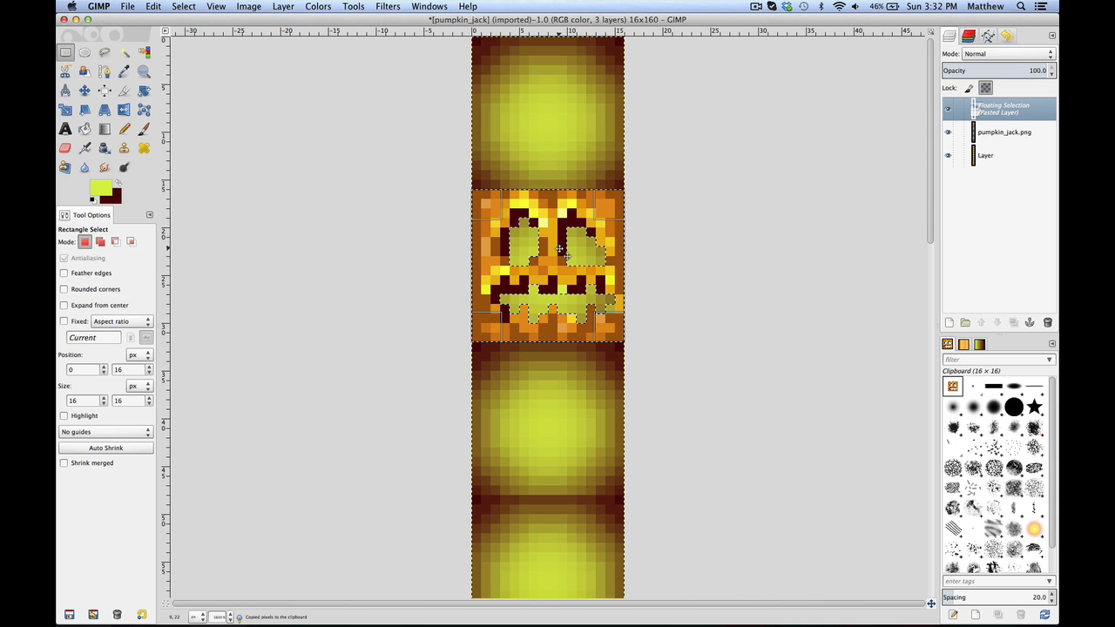
pyautogui.moveTo(561, 250); pyautogui.dragTo(562, 94)
pyautogui.click(610, 453)
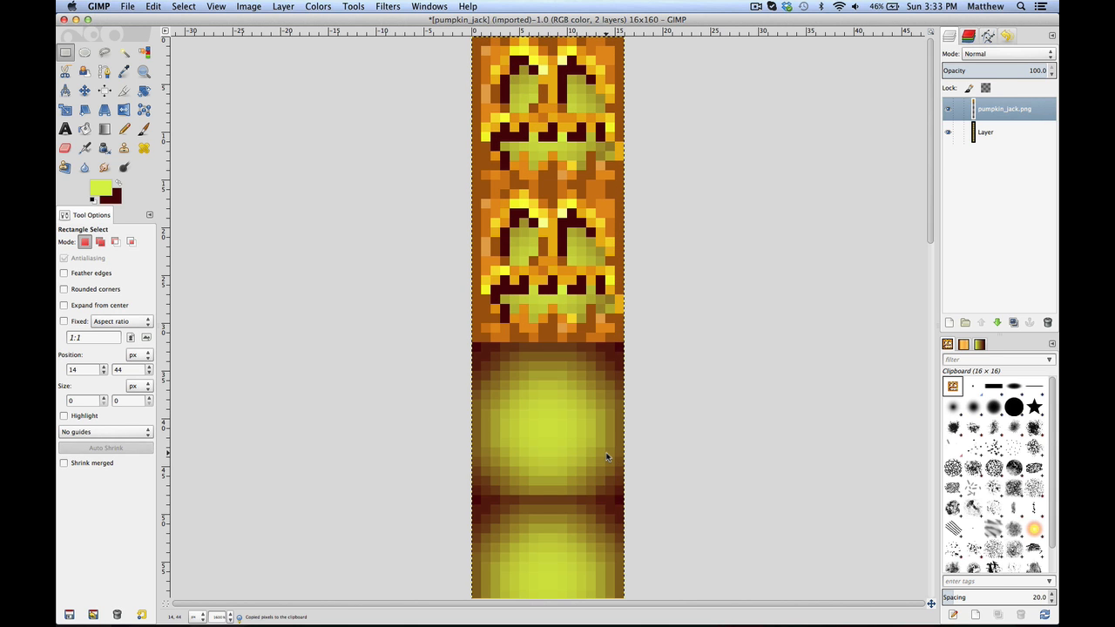
# Paste the pumpkin face over the third frame, flush below the second, and anchor it
pyautogui.press('super+v')
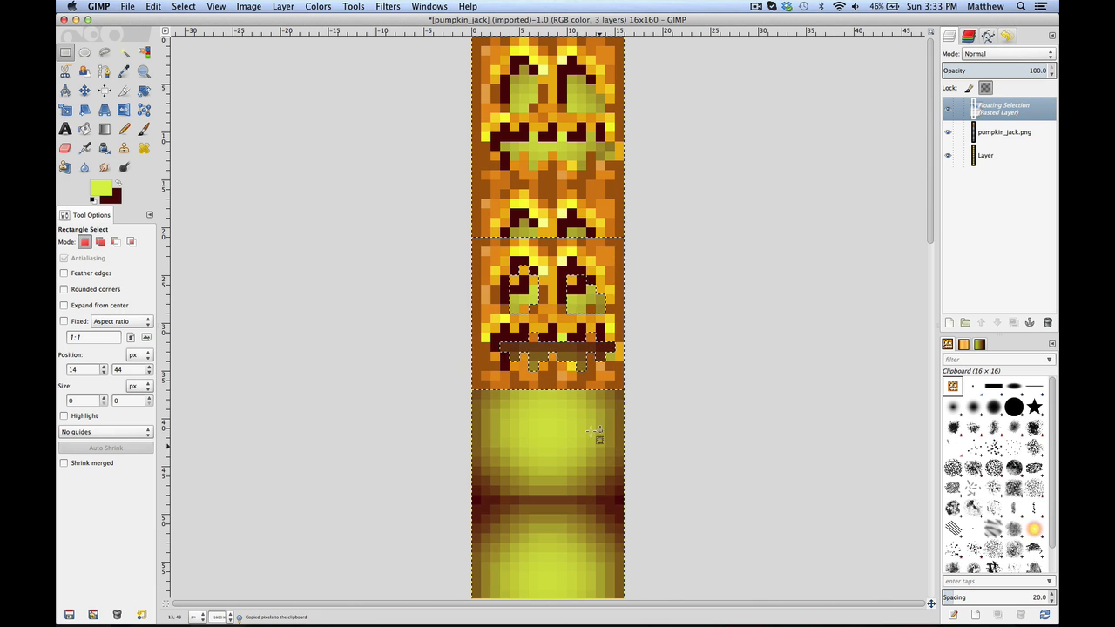
pyautogui.moveTo(561, 310); pyautogui.dragTo(555, 397)
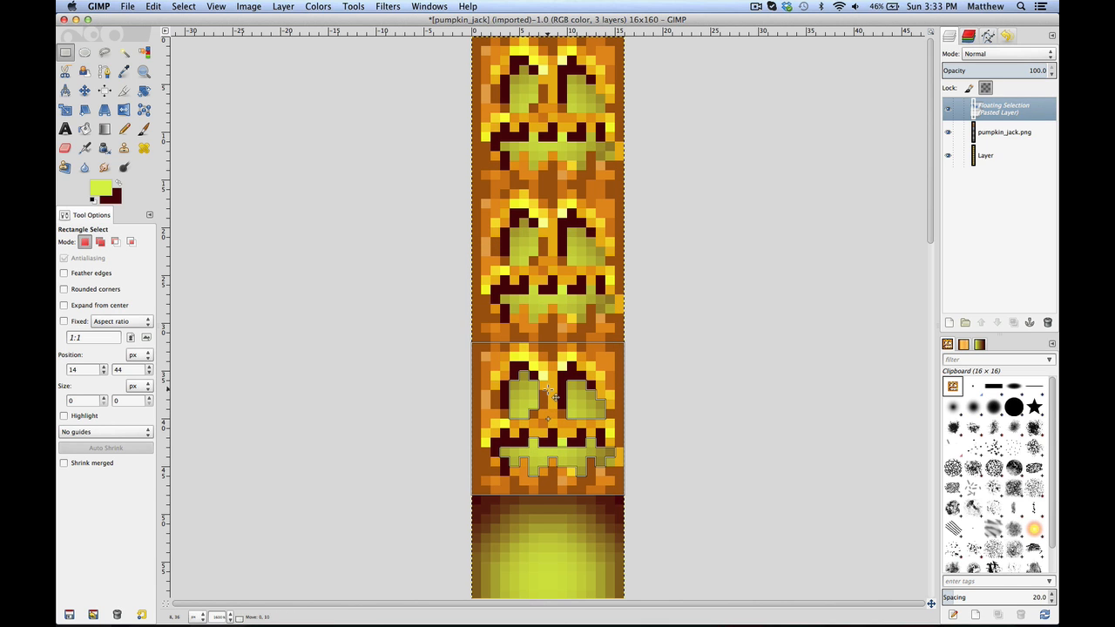
pyautogui.moveTo(550, 401)
pyautogui.mouseDown()
pyautogui.moveTo(548, 389)
pyautogui.moveTo(555, 404)
pyautogui.mouseUp()
pyautogui.scroll(-2, 550, 401)
pyautogui.click(549, 347)
pyautogui.scroll(2, 550, 345)
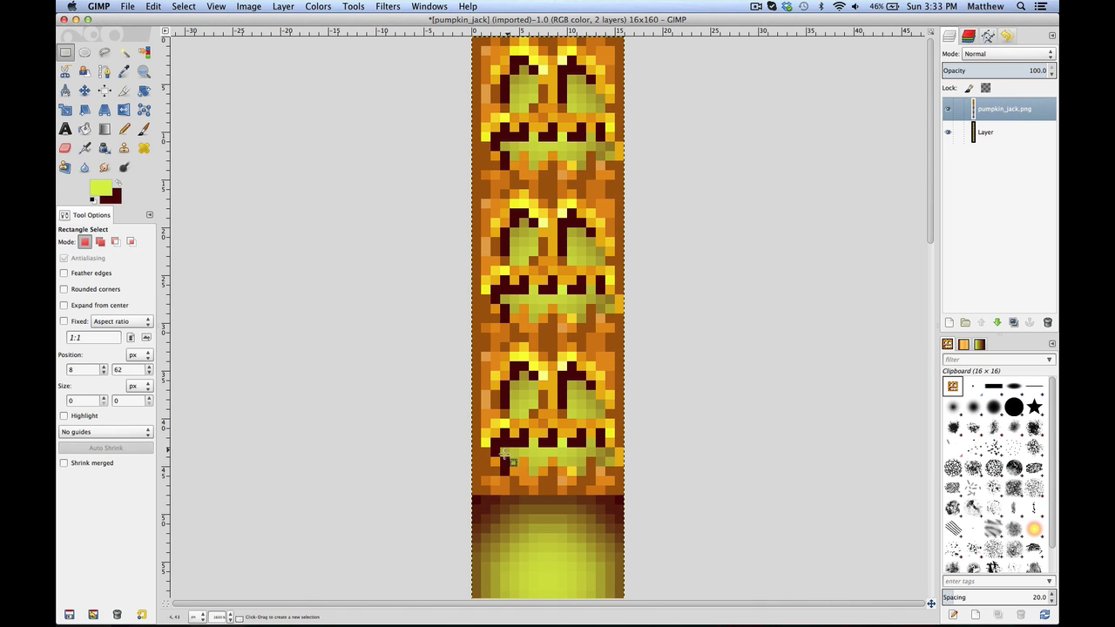
# Copy the first three pumpkin frames as a 16 × 48 px block, paste it over the fourth to sixth frames, and anchor it
pyautogui.moveTo(475, 498); pyautogui.dragTo(634, 103)
pyautogui.click(634, 92)
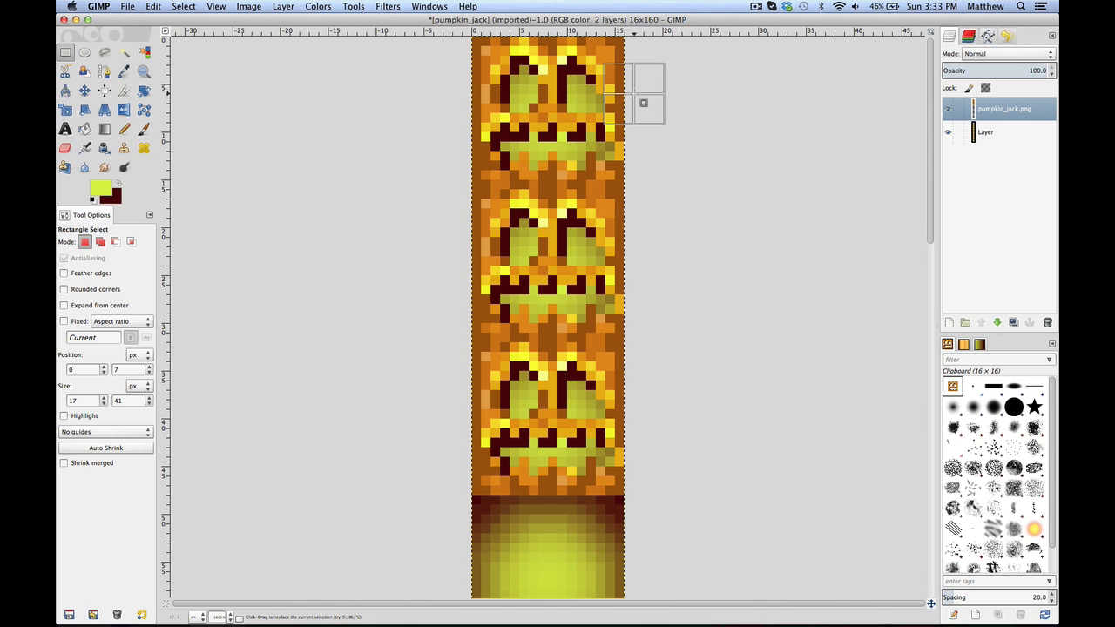
pyautogui.press('-')
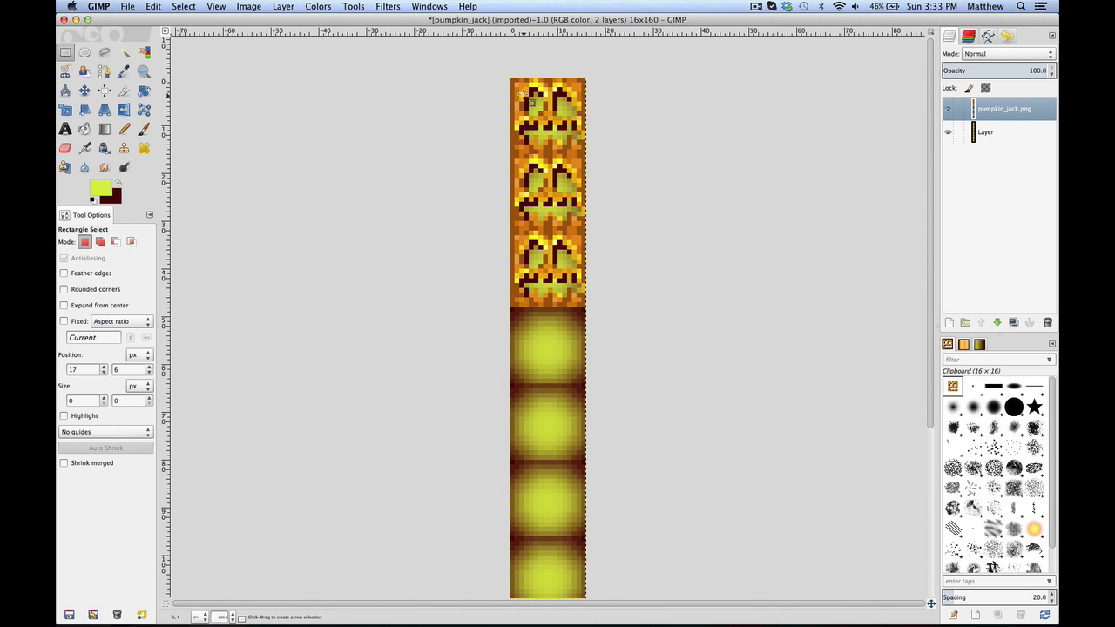
pyautogui.moveTo(513, 81); pyautogui.dragTo(592, 317)
pyautogui.press('super+c')
pyautogui.press('super+v')
pyautogui.moveTo(551, 248); pyautogui.dragTo(550, 459)
pyautogui.click(639, 471)
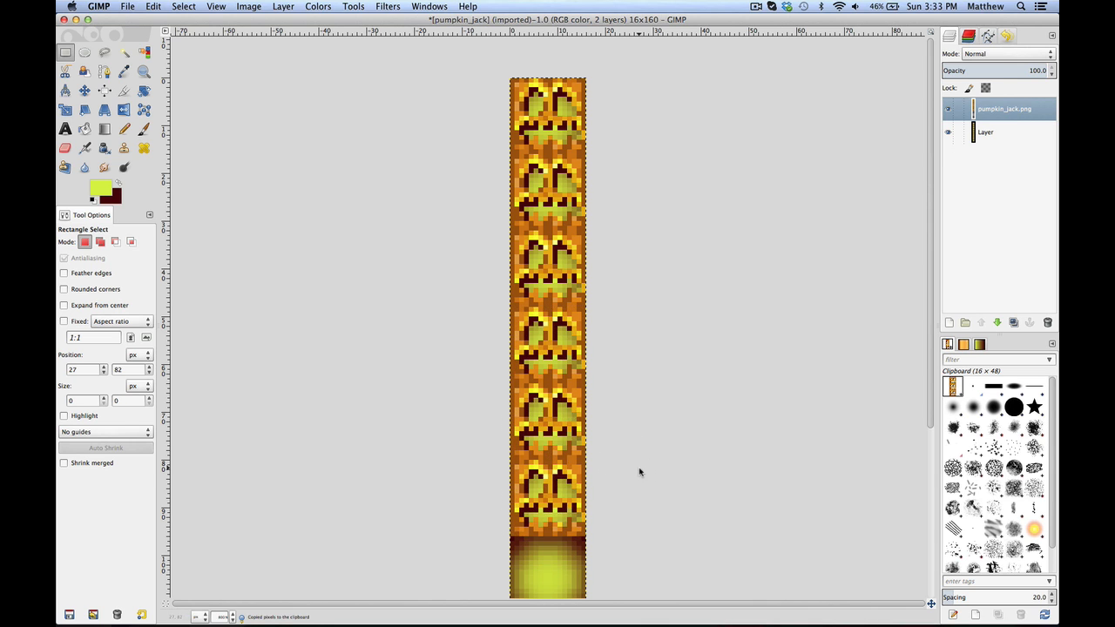
# Paste the three-frame pumpkin block over the seventh to ninth frames and anchor it
pyautogui.scroll(-5, 639, 470)
pyautogui.hotkey('ctrl', 'v')
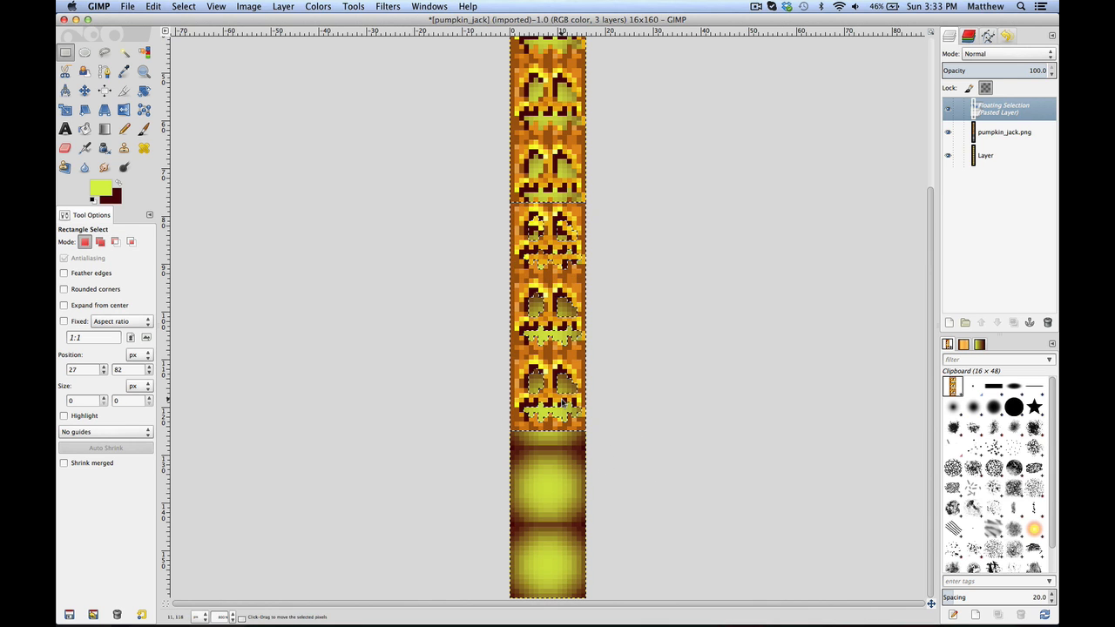
pyautogui.moveTo(549, 292); pyautogui.dragTo(549, 383)
pyautogui.click(615, 460)
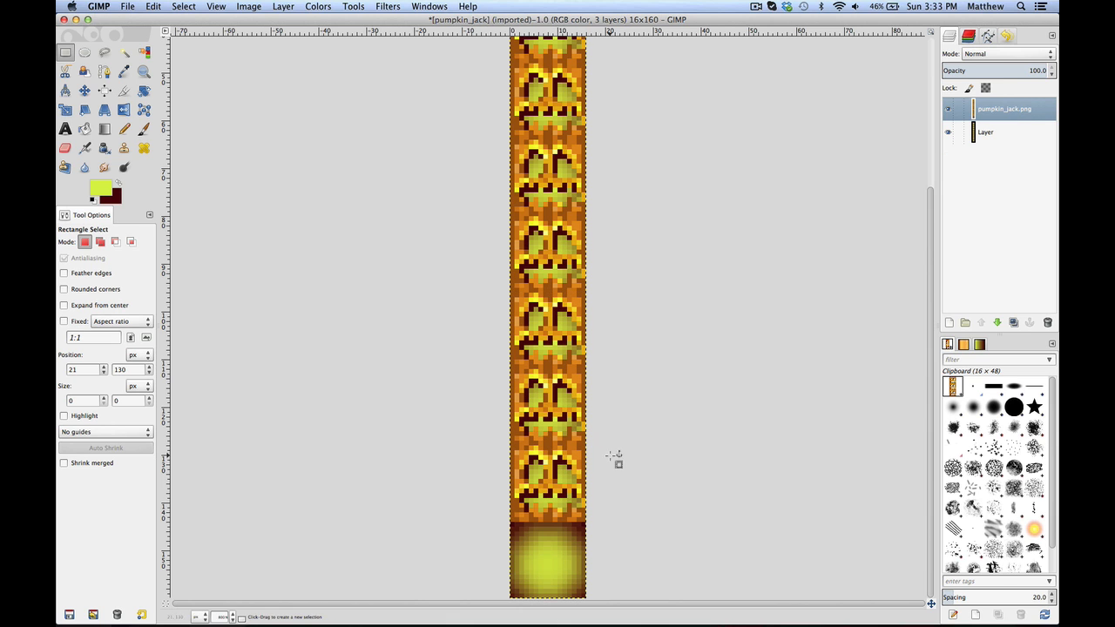
# Try to copy the ninth face as a 16 × 15 px block and paste it over the tenth frame
pyautogui.moveTo(514, 527); pyautogui.dragTo(595, 460)
pyautogui.hotkey('ctrl', 'c')
pyautogui.hotkey('ctrl', 'v')
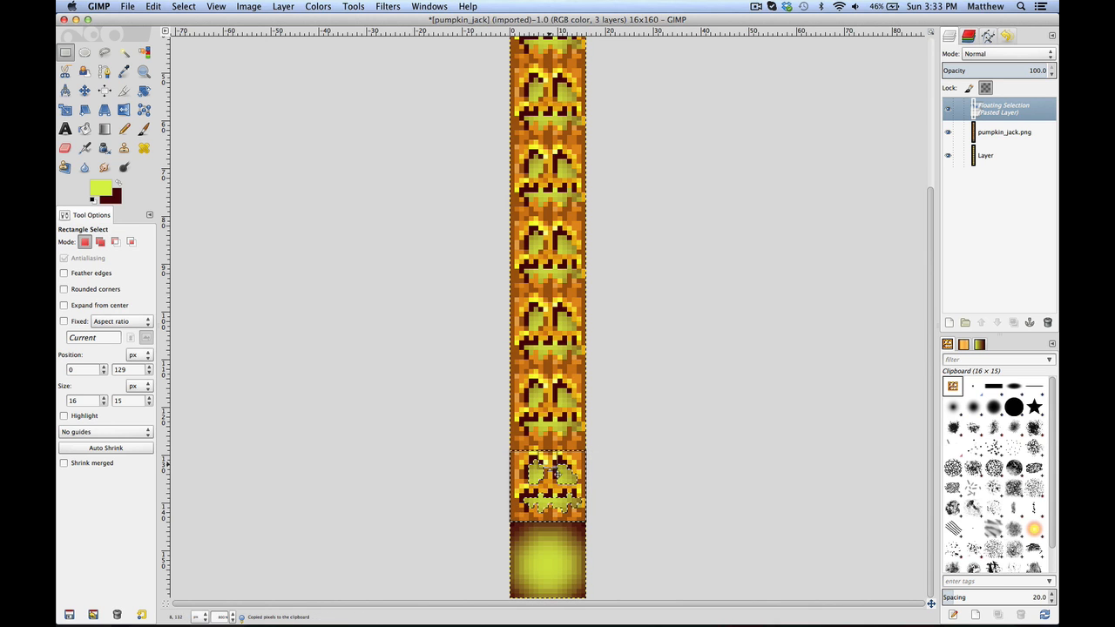
pyautogui.moveTo(554, 467); pyautogui.dragTo(562, 558)
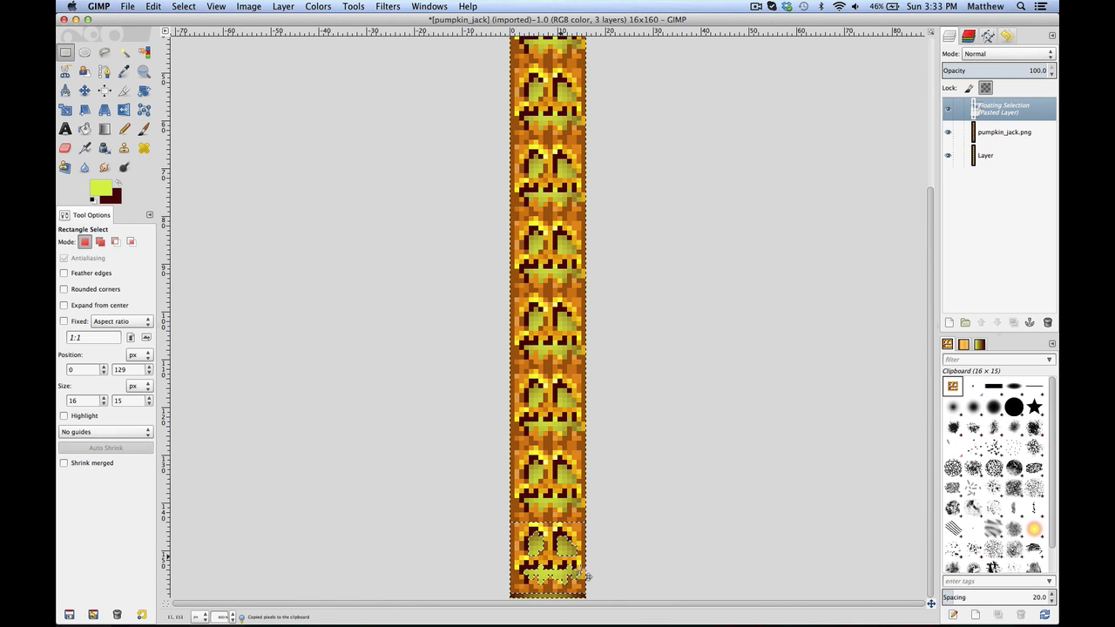
# Undo back to the floating three-frame block, align it over the seventh to ninth frames again, and anchor it
pyautogui.press('super+z')
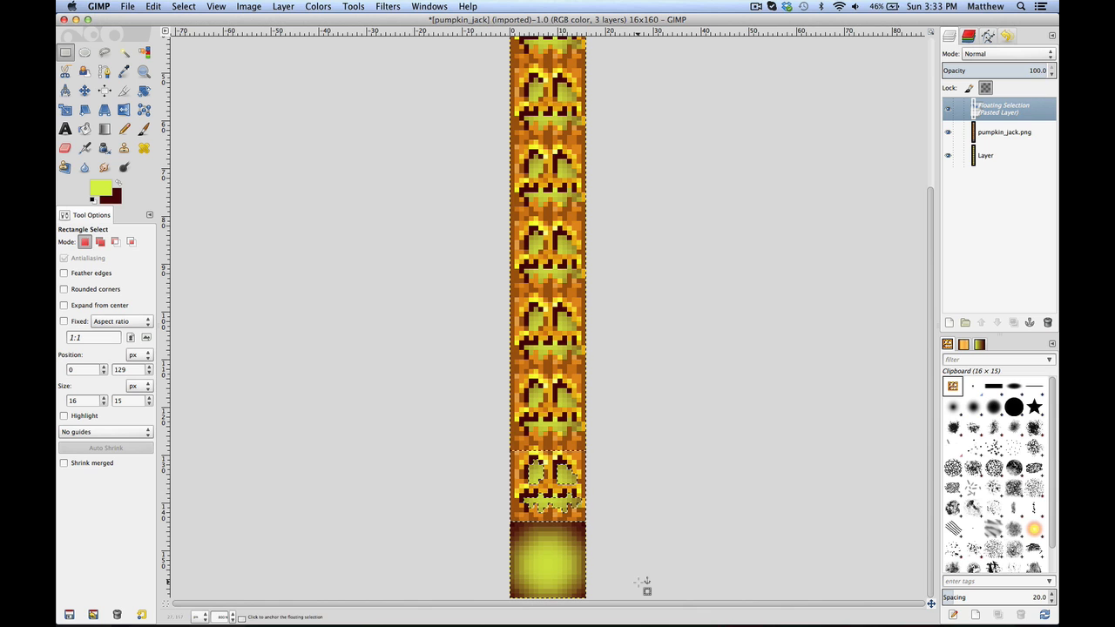
pyautogui.press('super+h')
pyautogui.press('super+v')
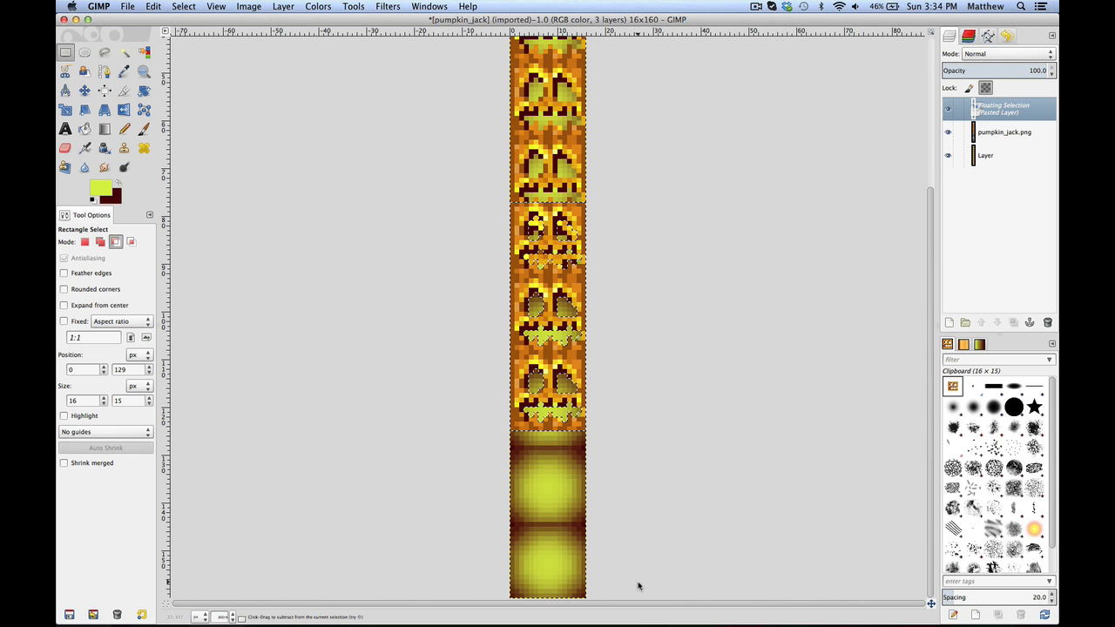
pyautogui.moveTo(540, 228); pyautogui.dragTo(554, 335)
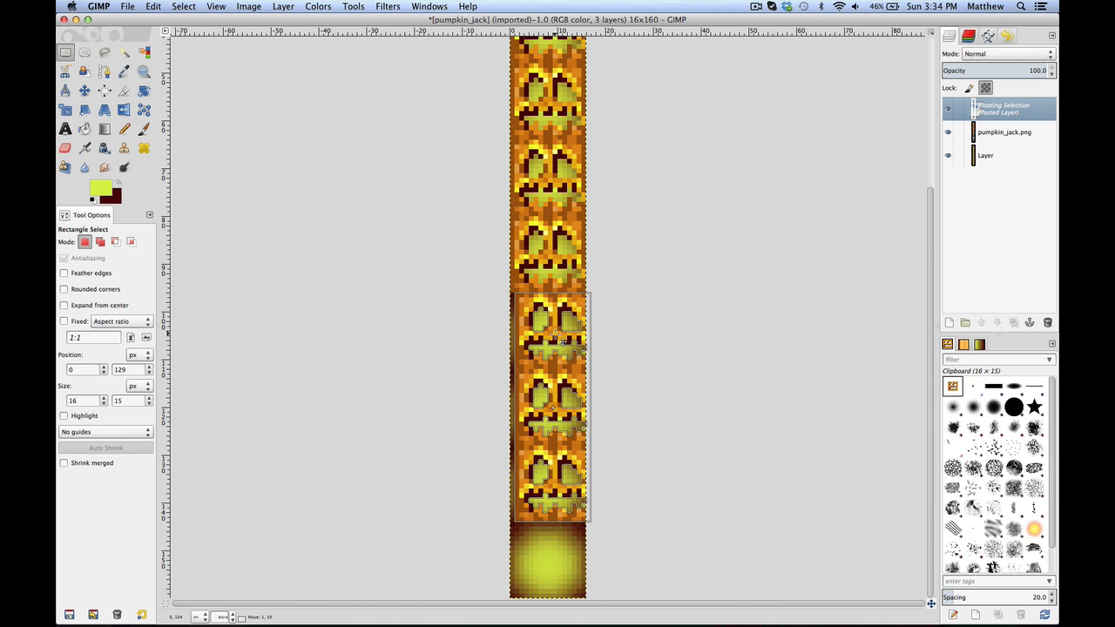
pyautogui.moveTo(556, 338); pyautogui.dragTo(552, 339)
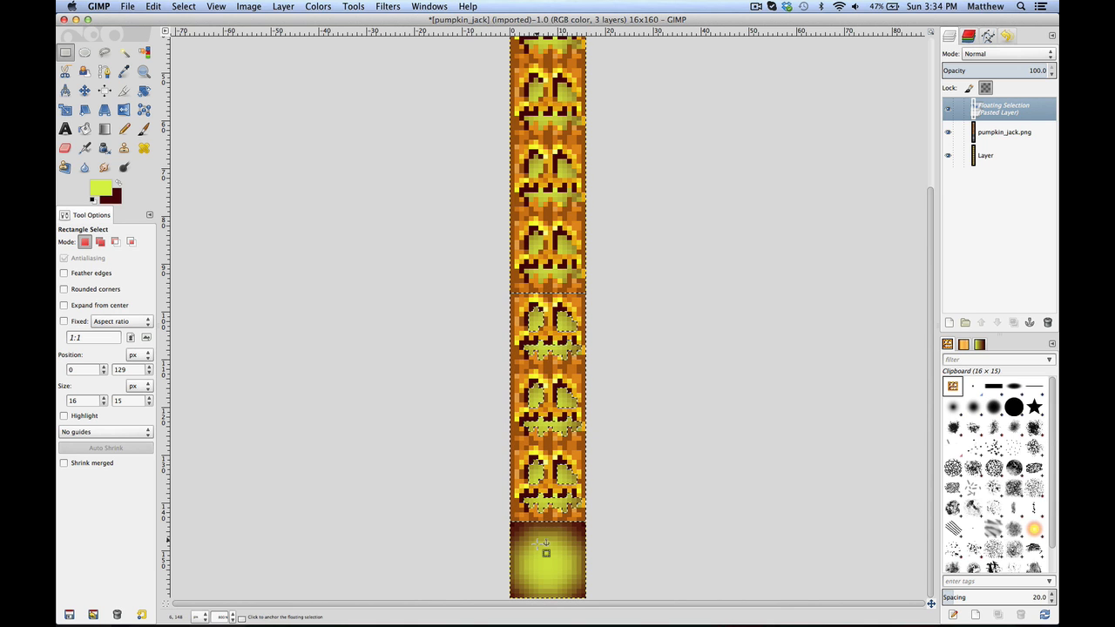
pyautogui.click(540, 544)
# Try to paste the 16 × 15 px face block near the strip's lower end, and undo the move and the paste
pyautogui.hotkey('ctrl', 'v')
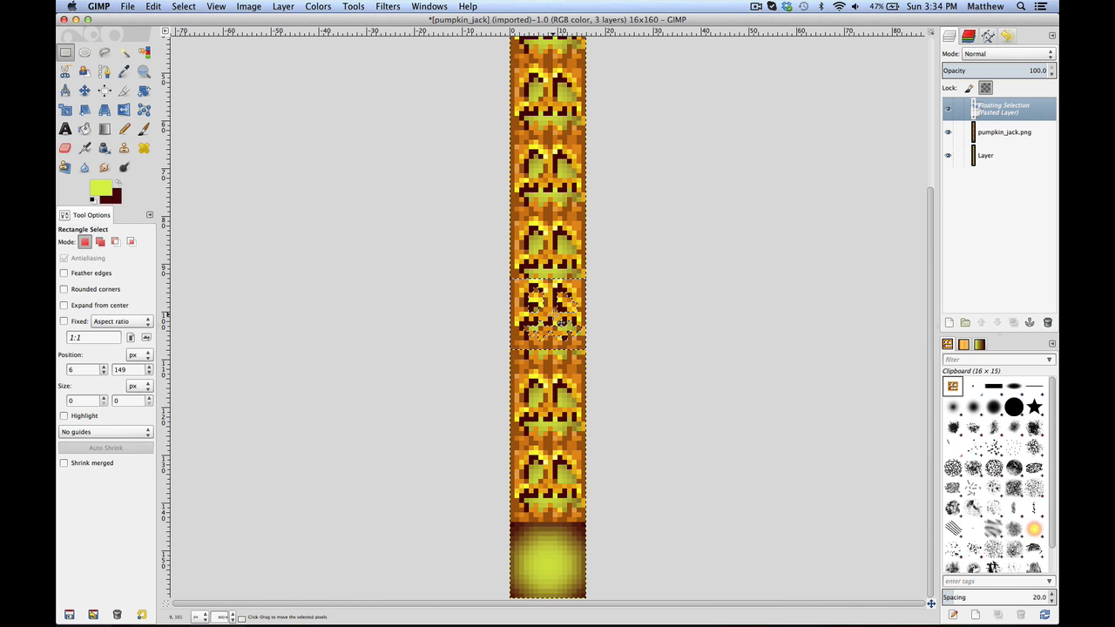
pyautogui.moveTo(556, 322); pyautogui.dragTo(549, 491)
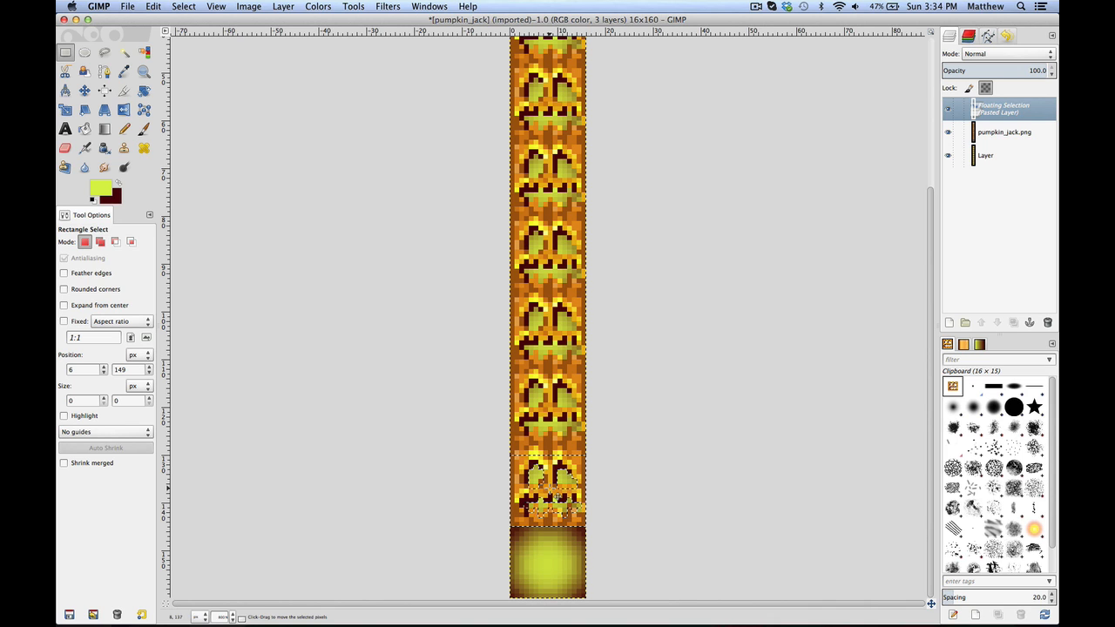
pyautogui.hotkey('ctrl', 'z')
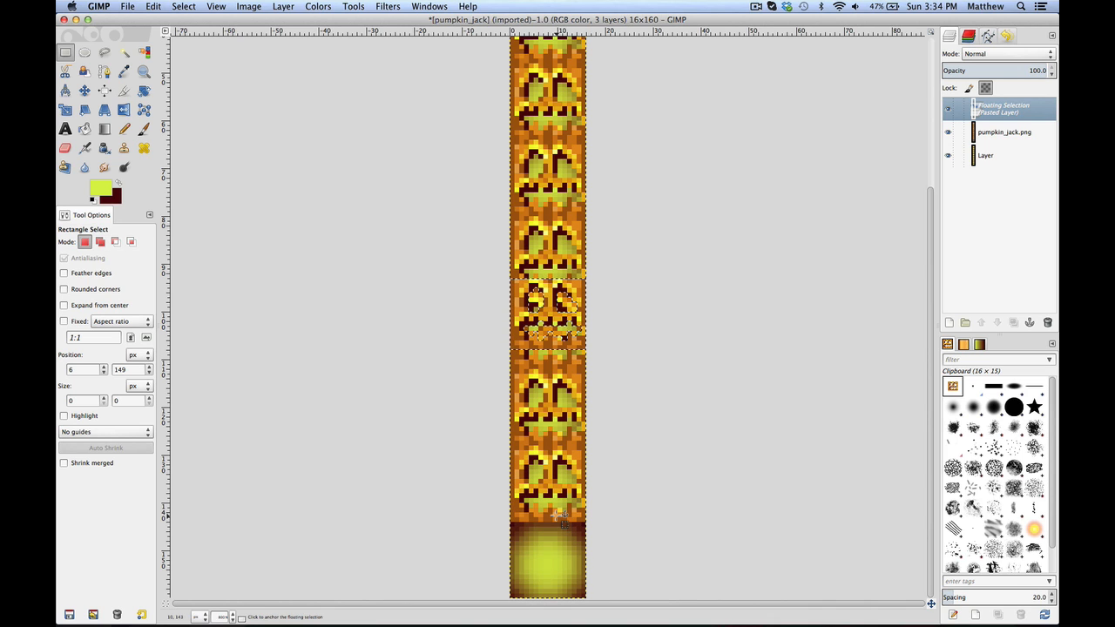
pyautogui.hotkey('ctrl', 'z')
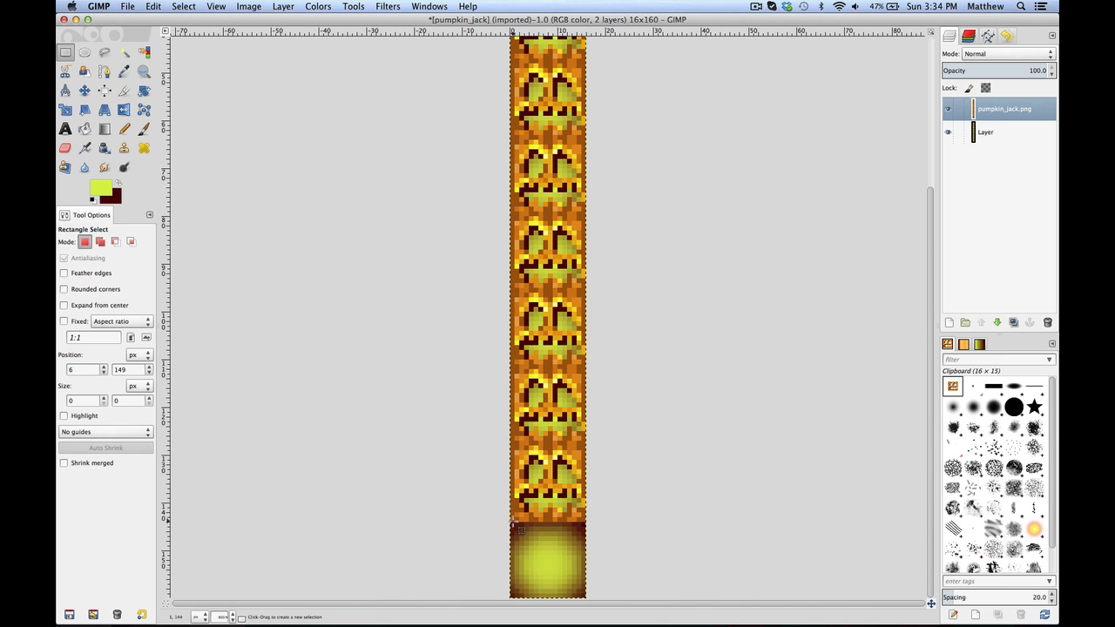
# Copy the full 16 × 16 px ninth pumpkin frame, paste it over the tenth frame, and anchor it
pyautogui.moveTo(513, 523); pyautogui.dragTo(596, 453)
pyautogui.hotkey('ctrl', 'c')
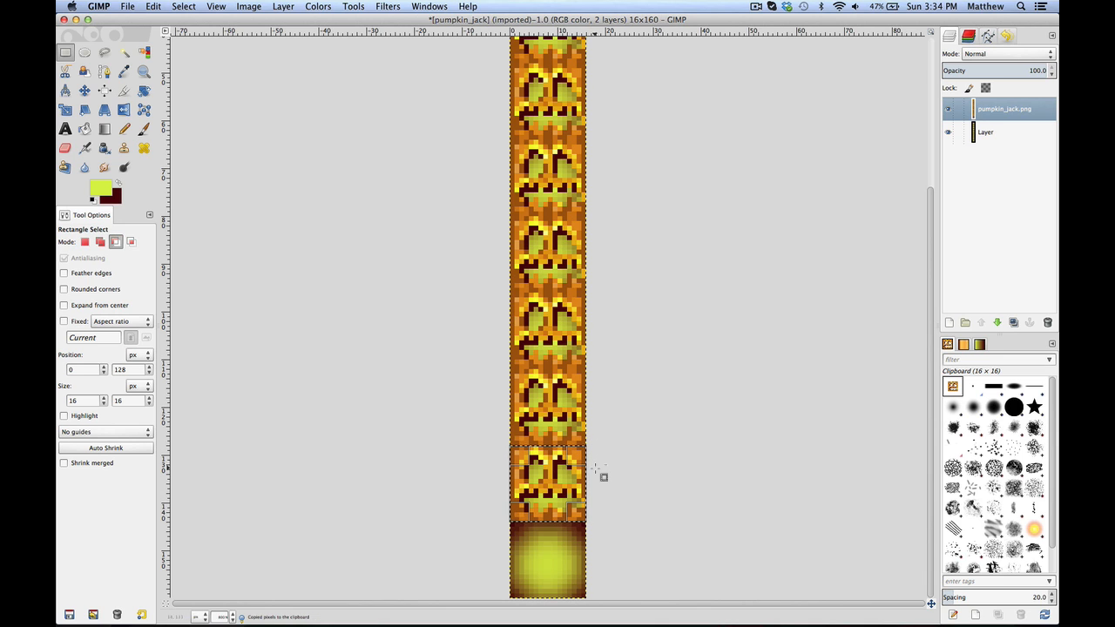
pyautogui.hotkey('ctrl', 'v')
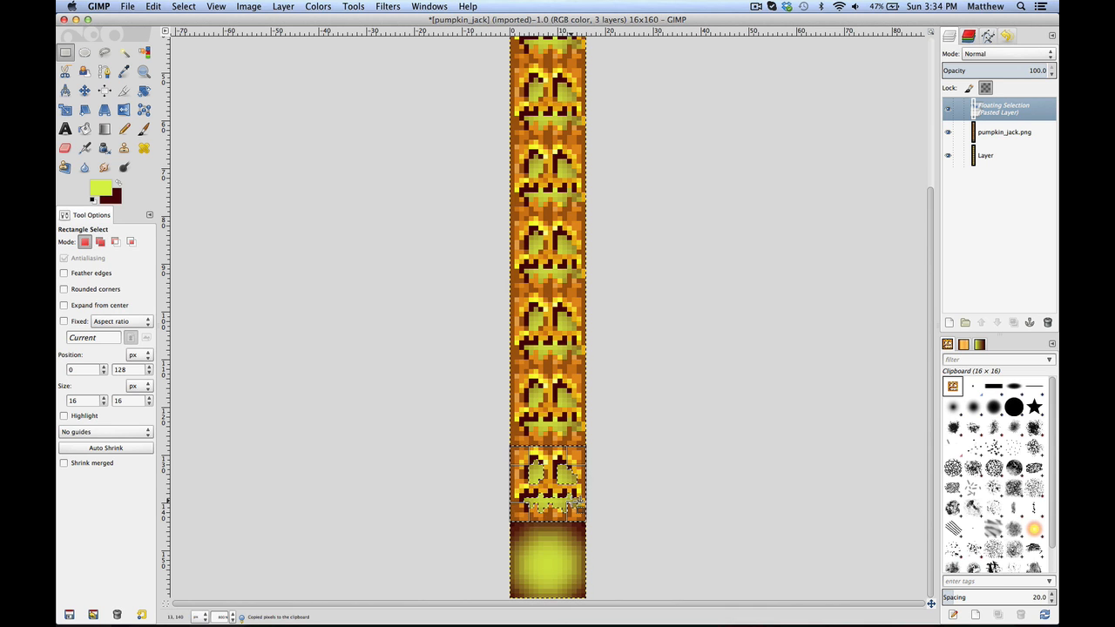
pyautogui.moveTo(548, 482); pyautogui.dragTo(546, 557)
pyautogui.click(619, 542)
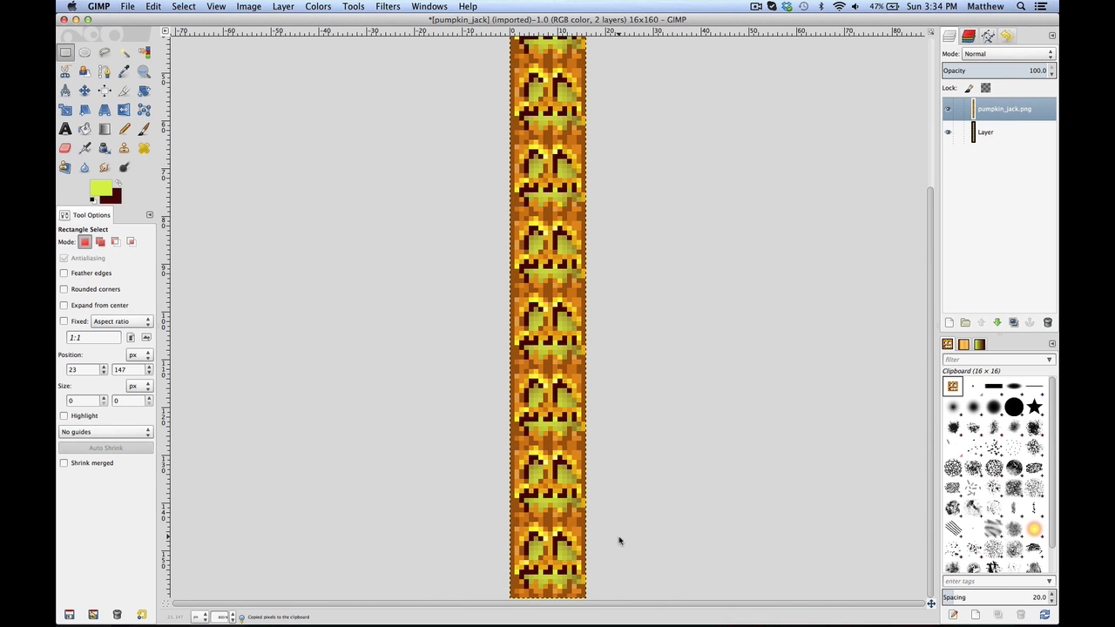
pyautogui.scroll(-1, 617, 523)
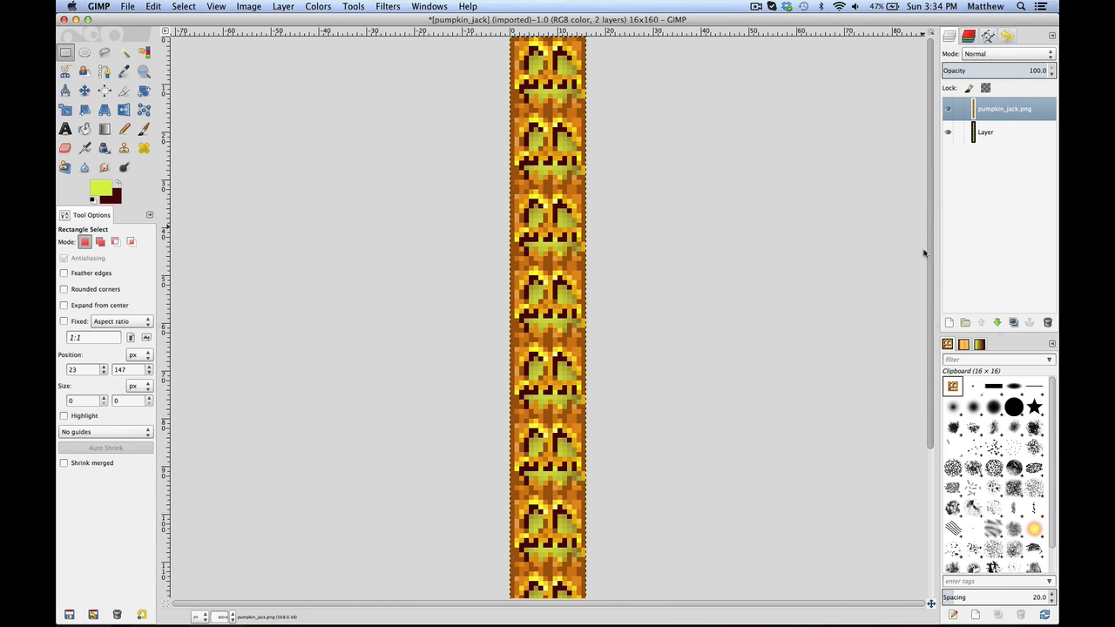
pyautogui.click(951, 325)
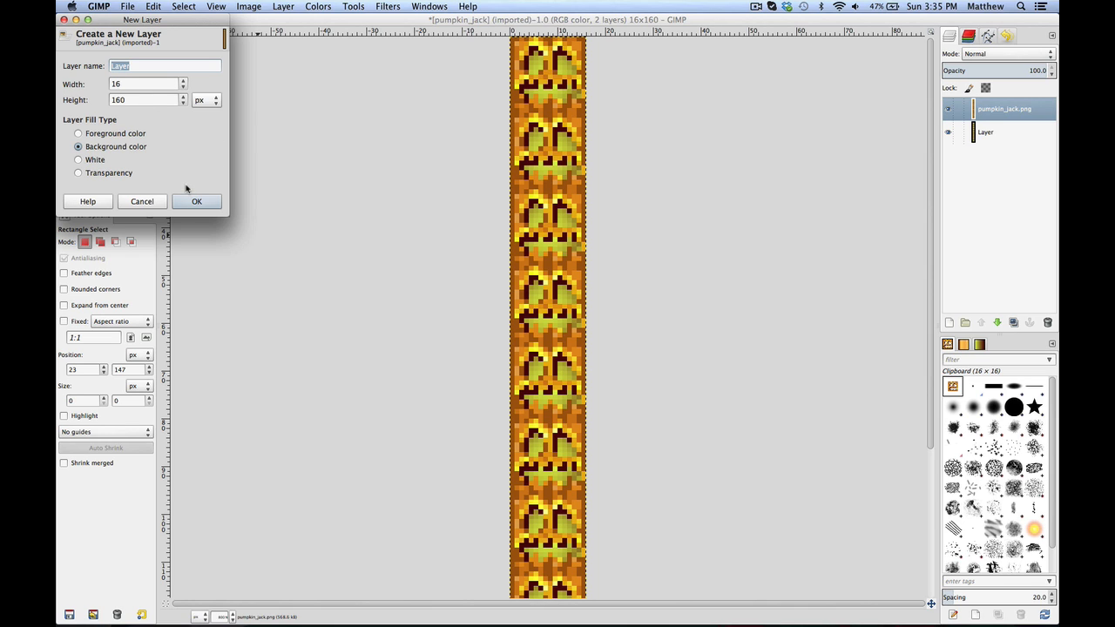
pyautogui.click(142, 202)
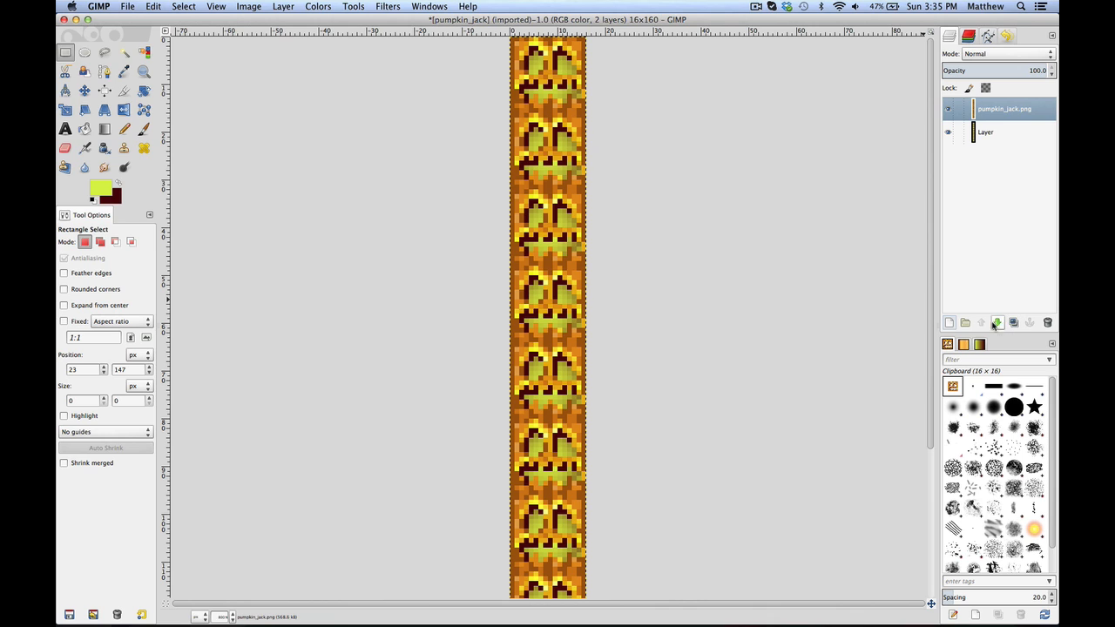
# Add a 16 × 160 px layer filled with the foreground color and lower it to the bottom of the layer stack
pyautogui.click(949, 323)
pyautogui.click(103, 134)
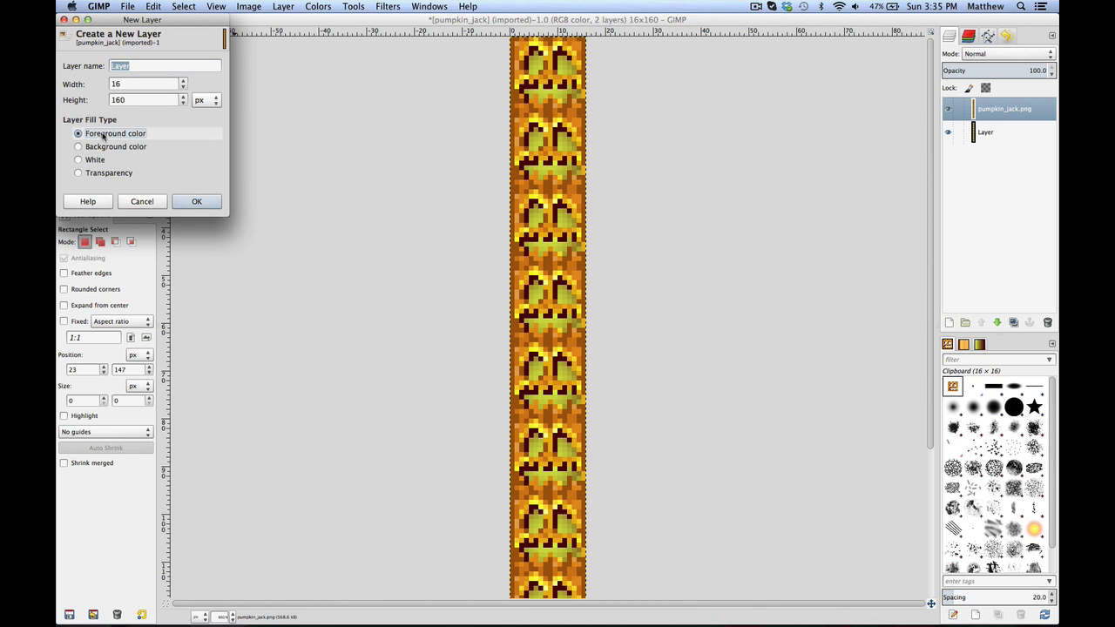
pyautogui.click(207, 203)
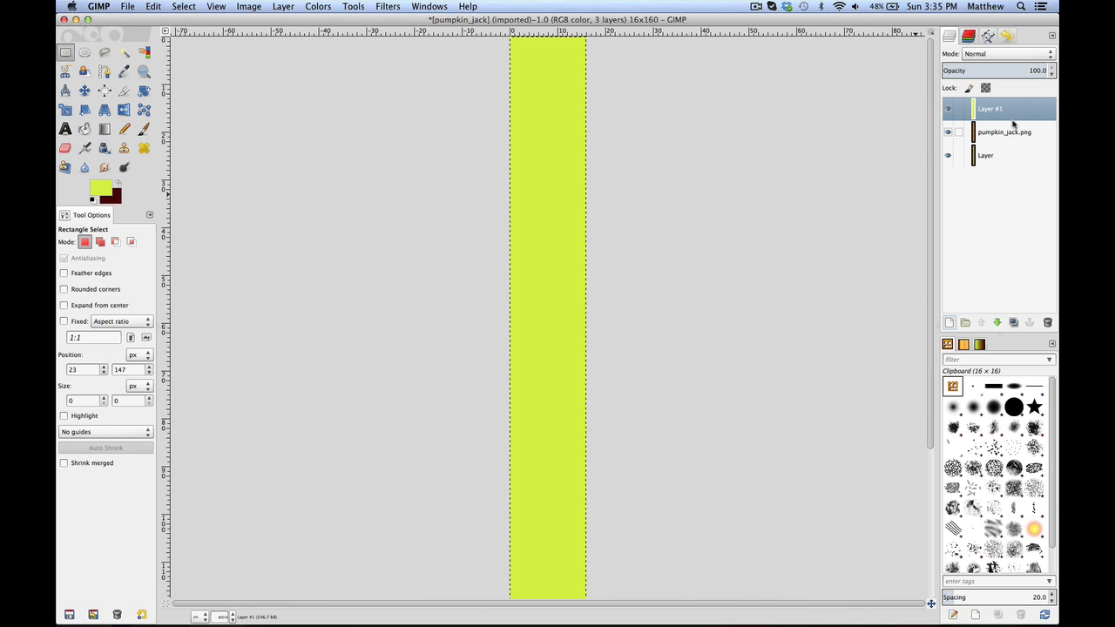
pyautogui.click(999, 324)
pyautogui.click(998, 324)
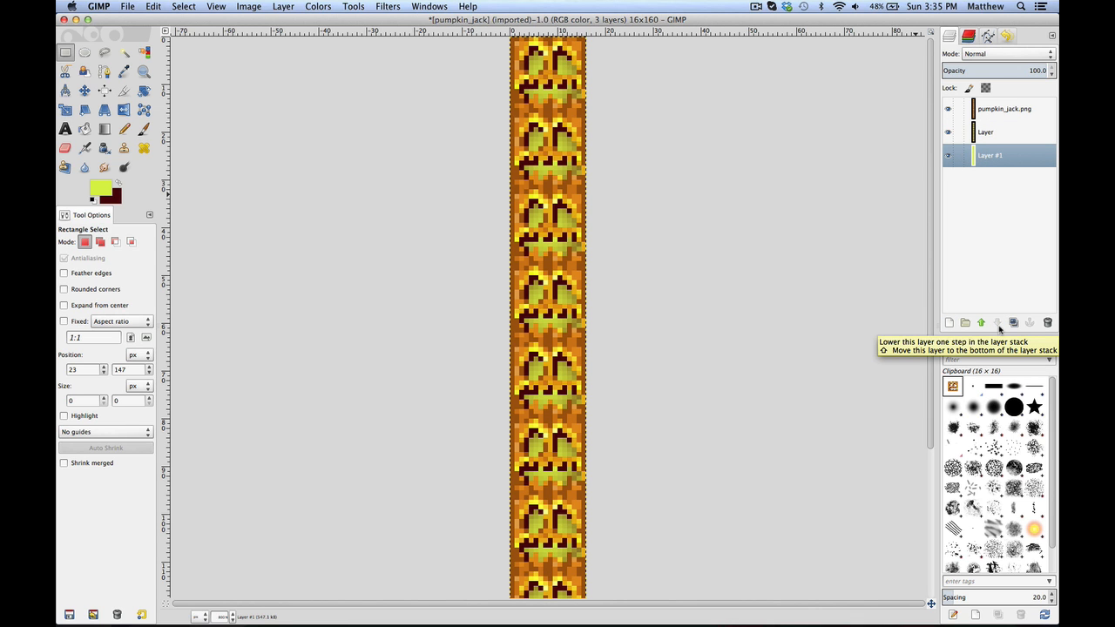
pyautogui.click(983, 323)
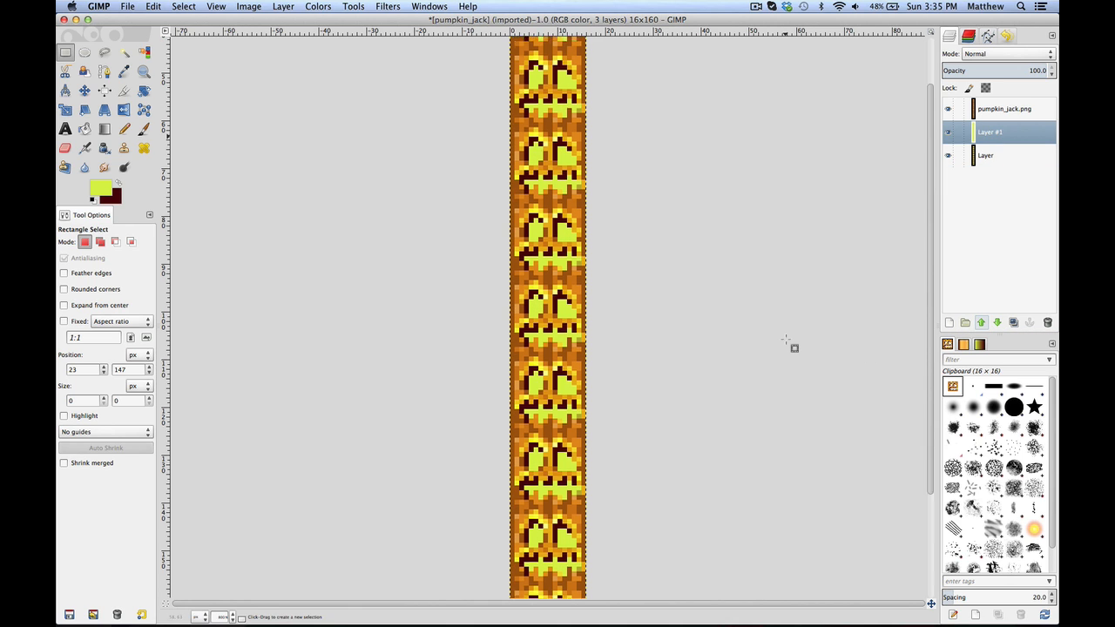
pyautogui.click(999, 325)
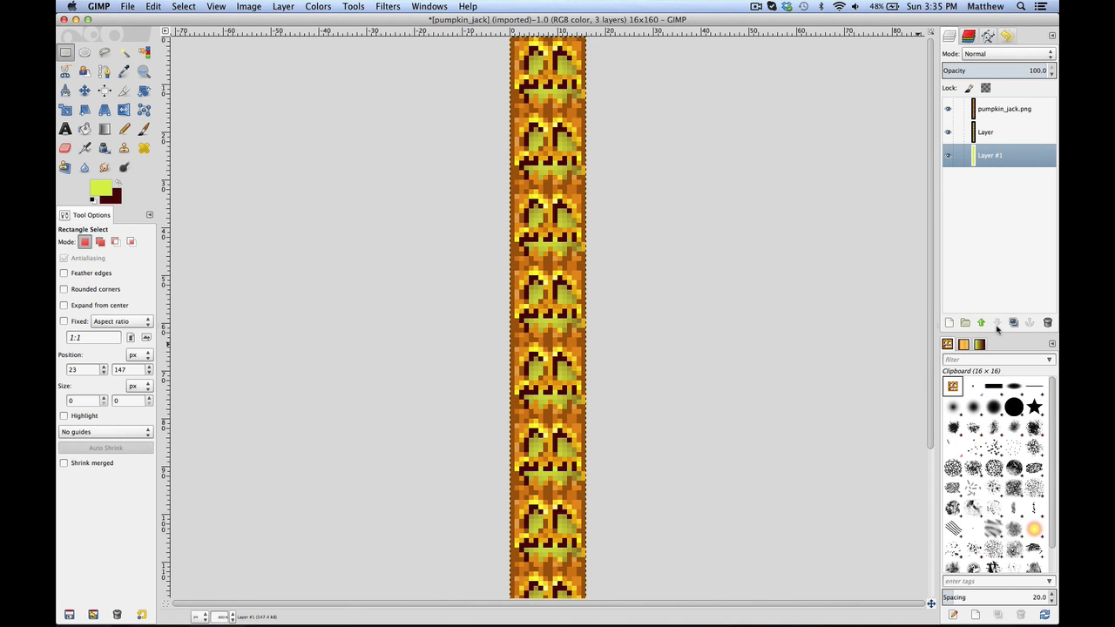
# Hide the glow layer and the pumpkin_jack.png layer, and check the background color's settings
pyautogui.click(948, 131)
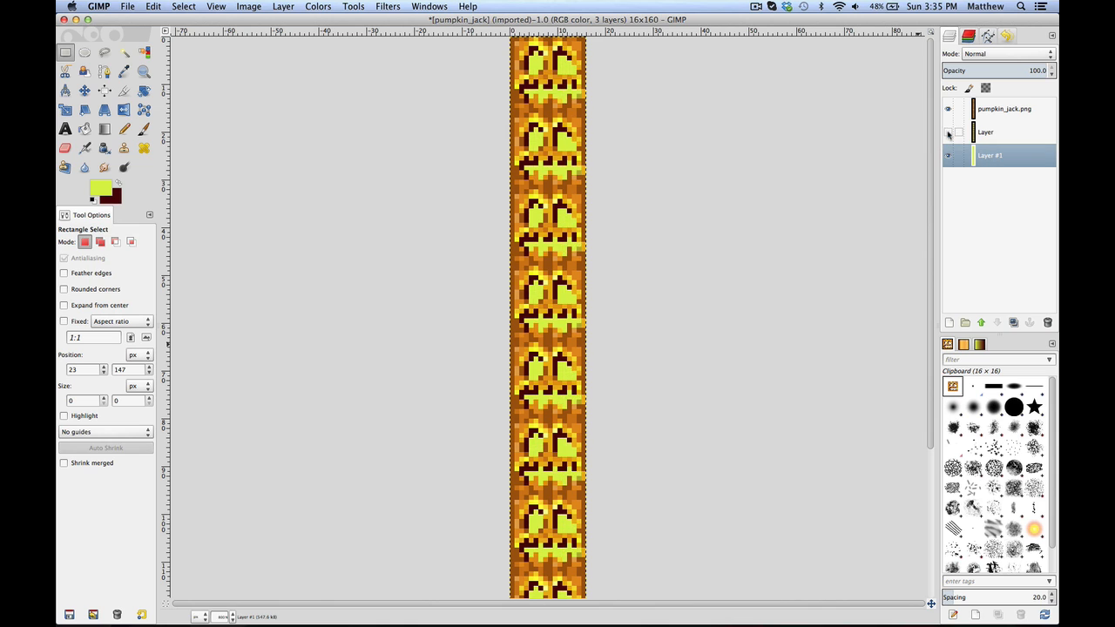
pyautogui.click(948, 109)
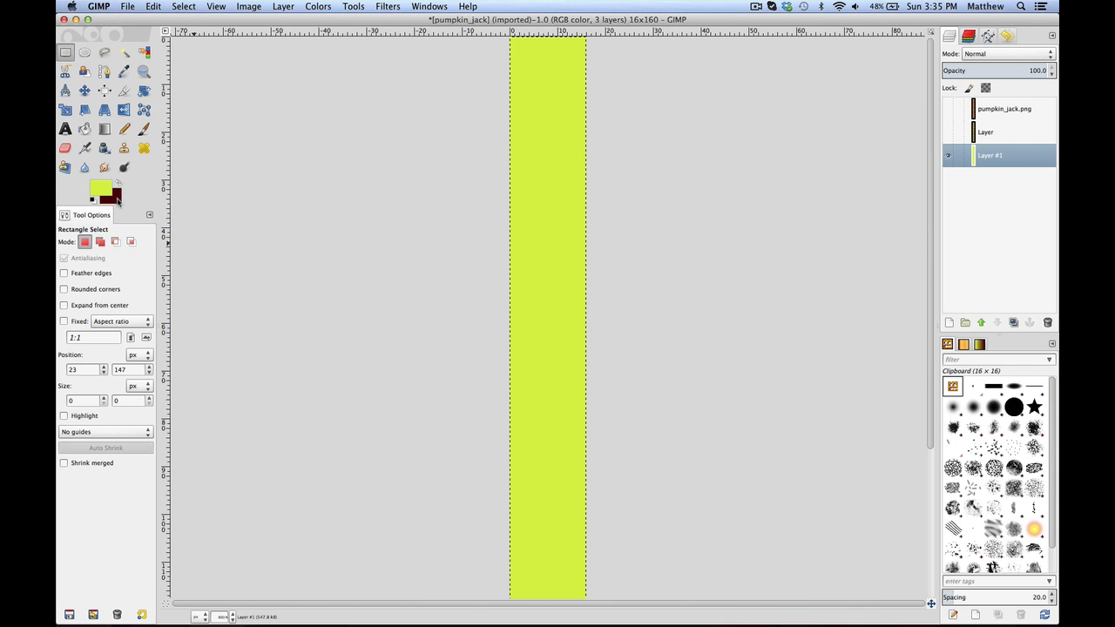
pyautogui.click(116, 197)
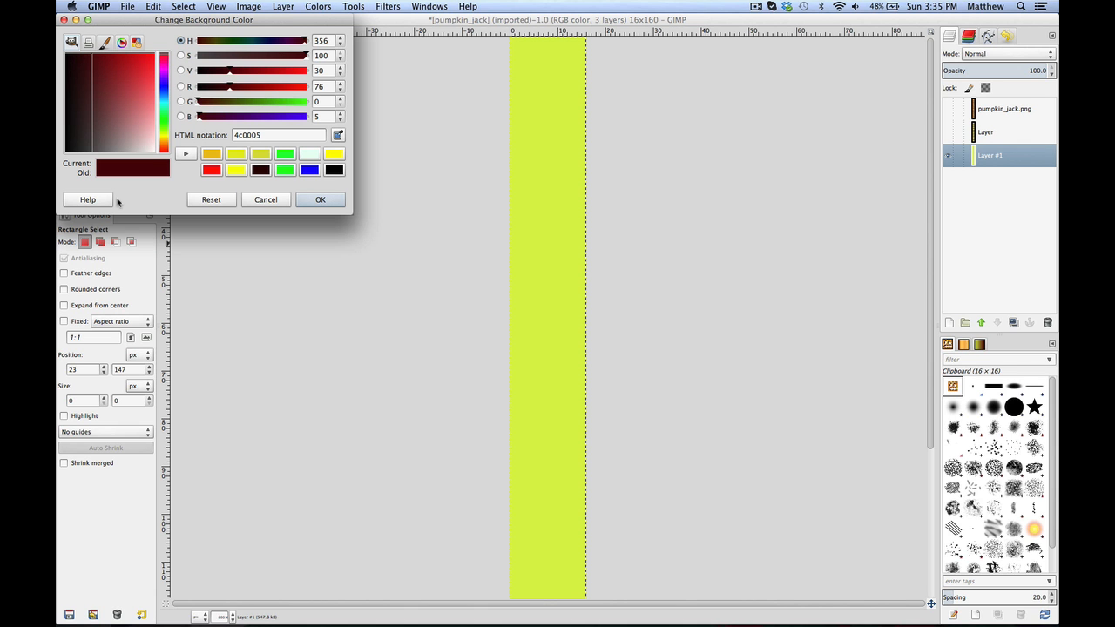
pyautogui.click(258, 202)
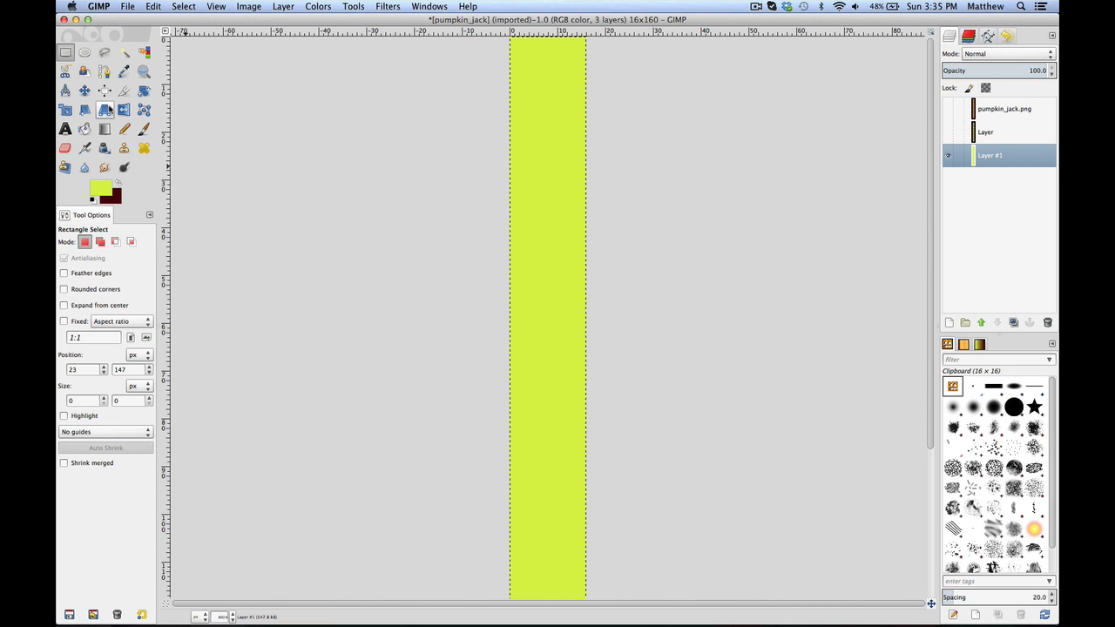
# Swap the foreground and background colors, and sample the strip's lime fill as the foreground color
pyautogui.press('x')
pyautogui.click(124, 72)
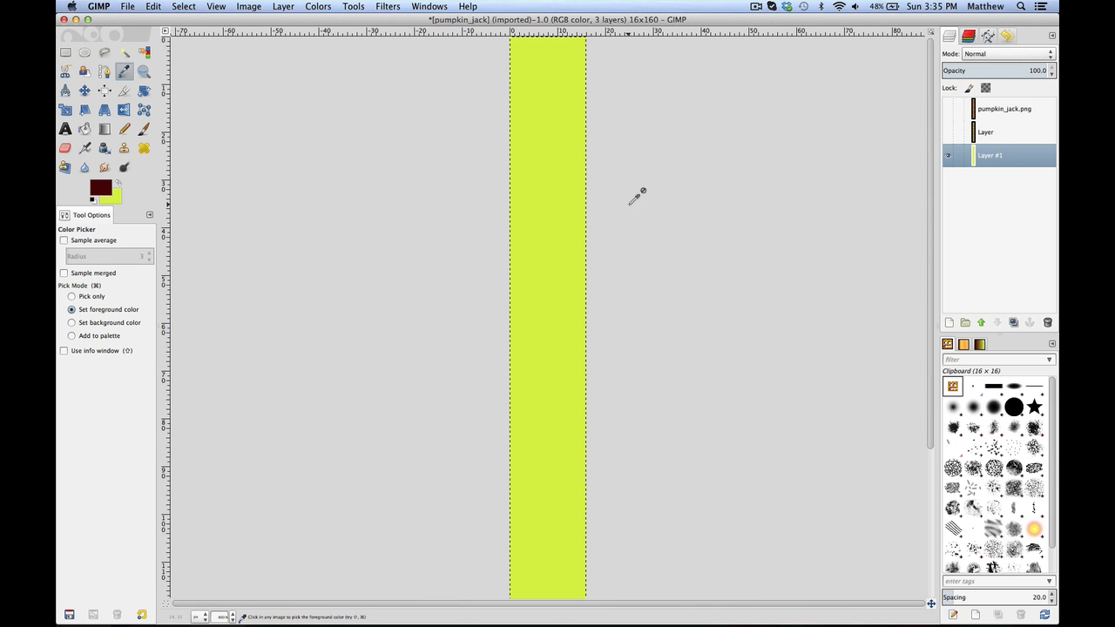
pyautogui.click(575, 201)
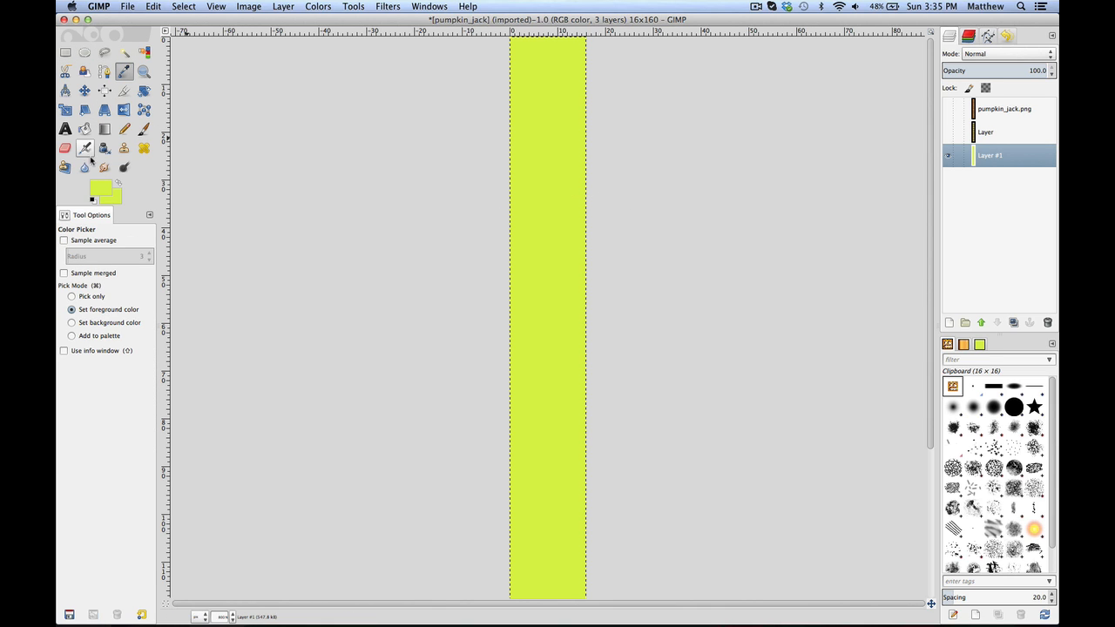
# Change the foreground color to the darker yellow e5dc44
pyautogui.click(102, 190)
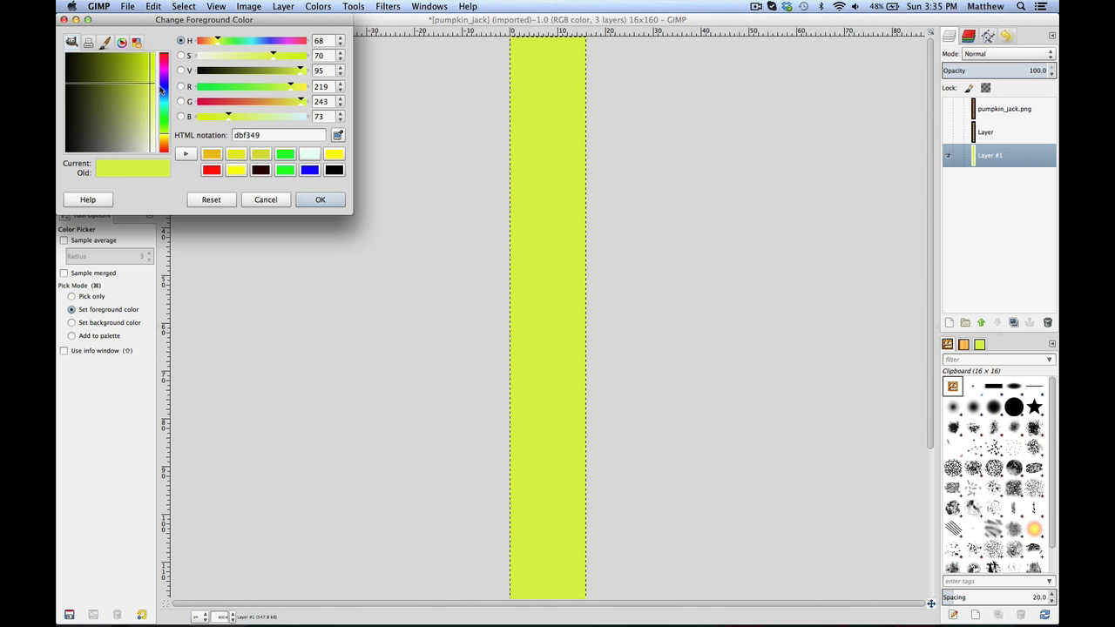
pyautogui.moveTo(166, 137); pyautogui.dragTo(165, 140)
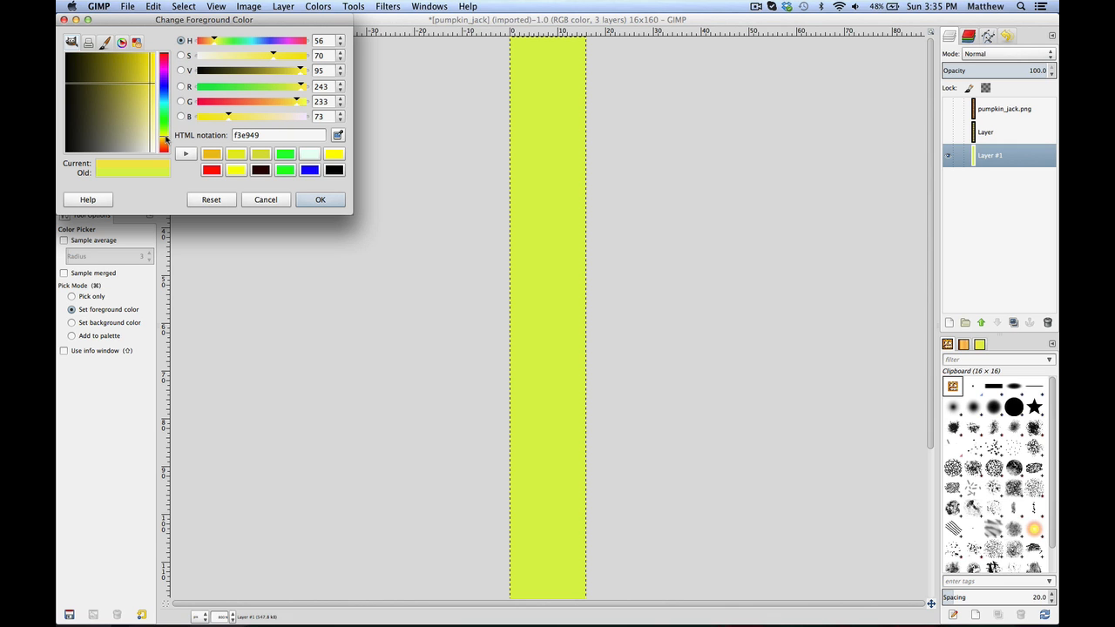
pyautogui.moveTo(147, 84); pyautogui.dragTo(146, 85)
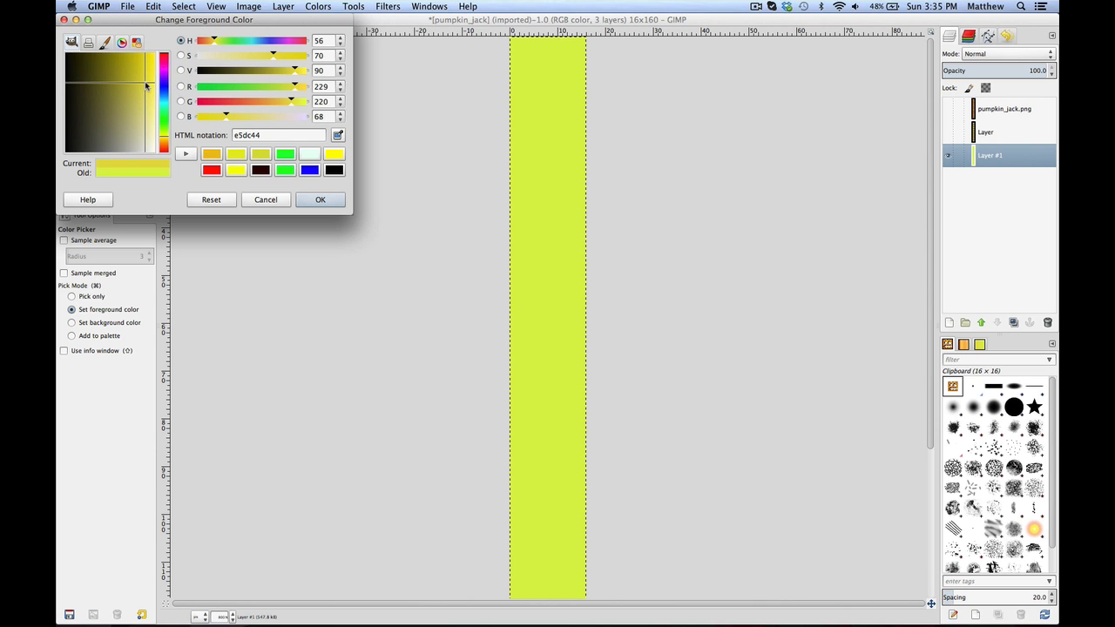
pyautogui.click(320, 200)
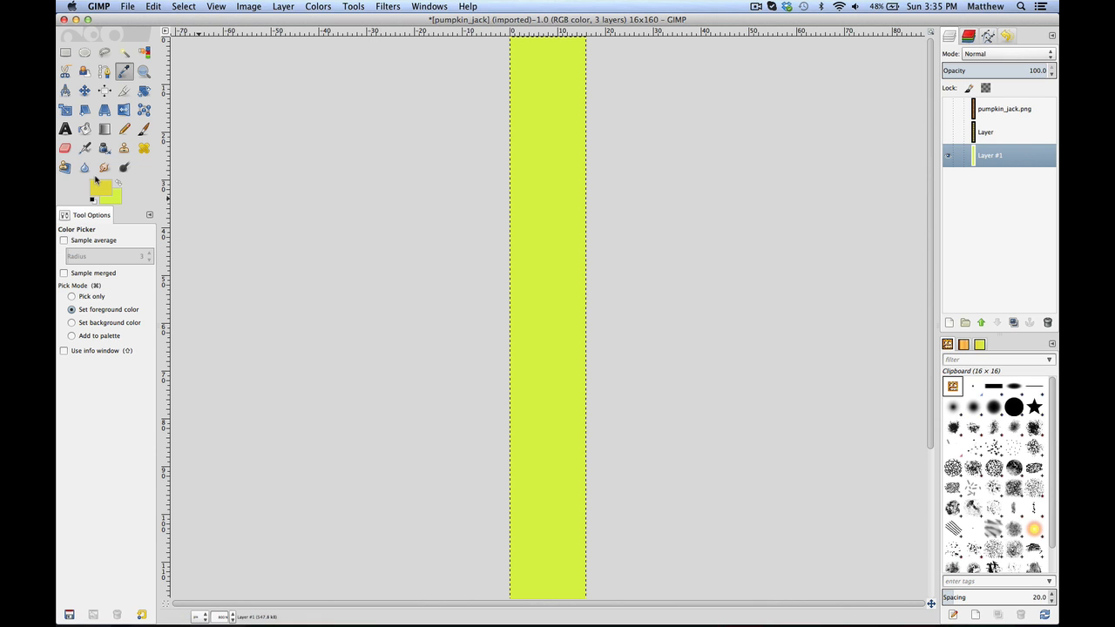
# Blend a linear foreground-to-background gradient with no repeat down the full height of the lime layer
pyautogui.click(104, 129)
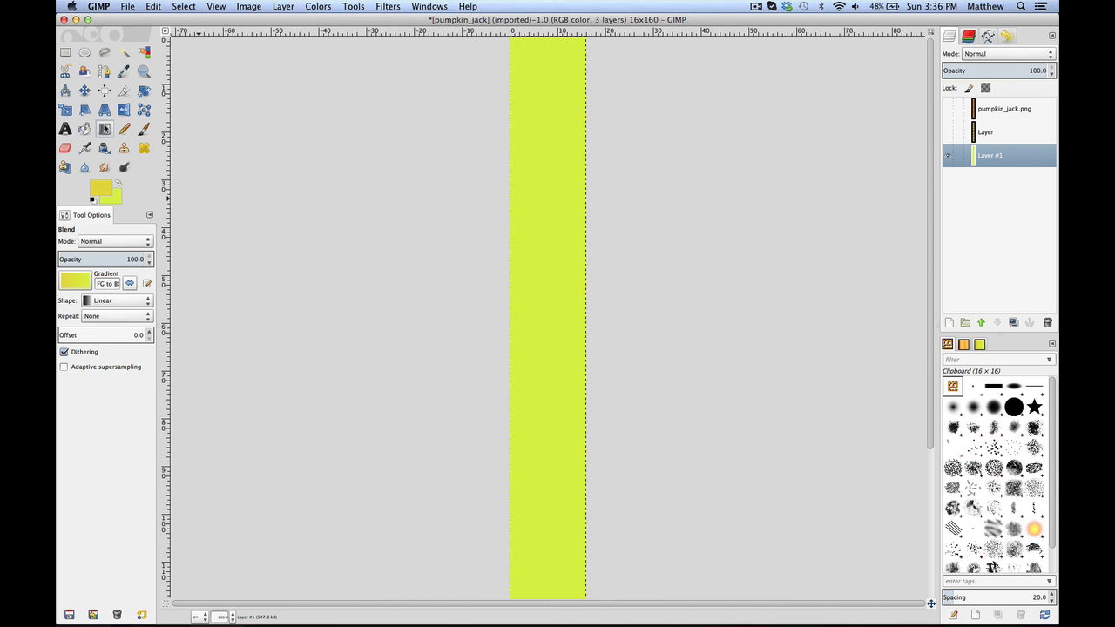
pyautogui.click(76, 281)
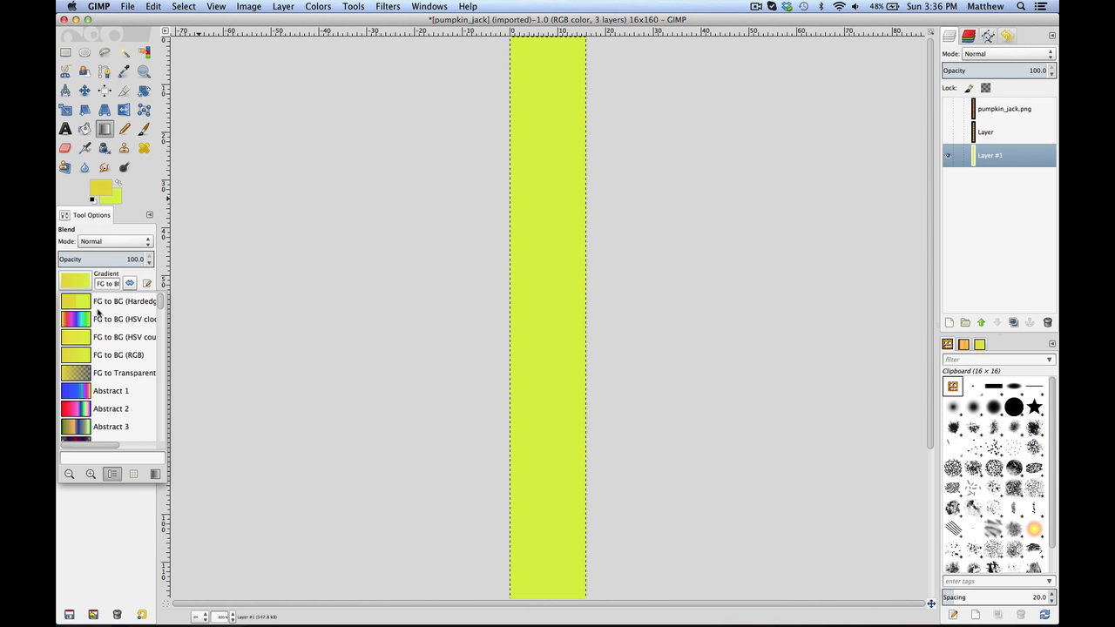
pyautogui.click(97, 518)
pyautogui.click(123, 307)
pyautogui.click(123, 307)
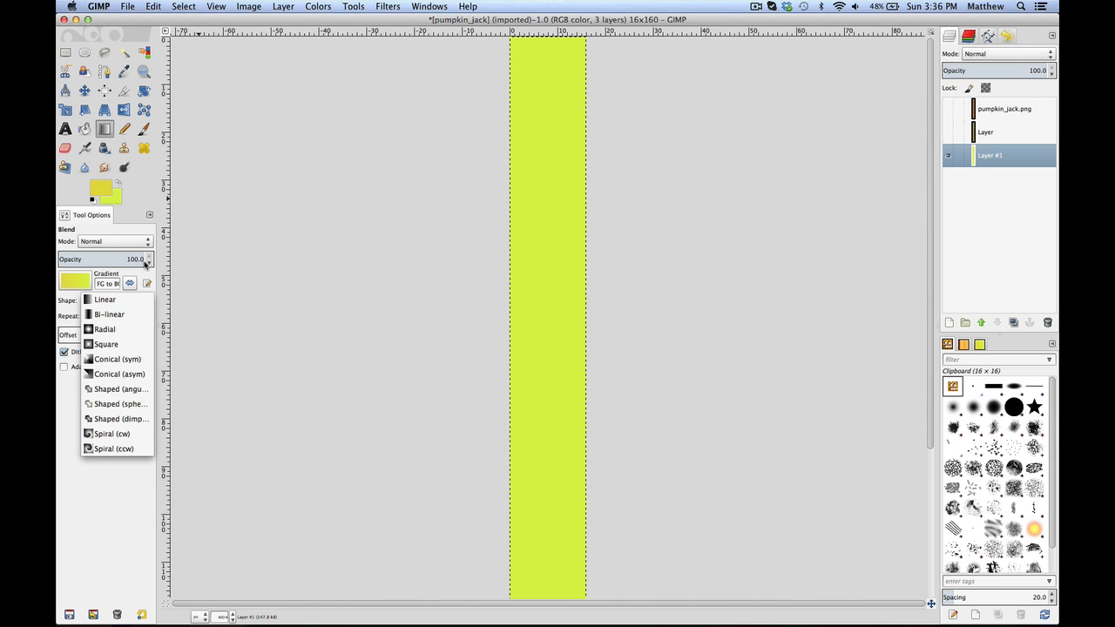
pyautogui.click(97, 498)
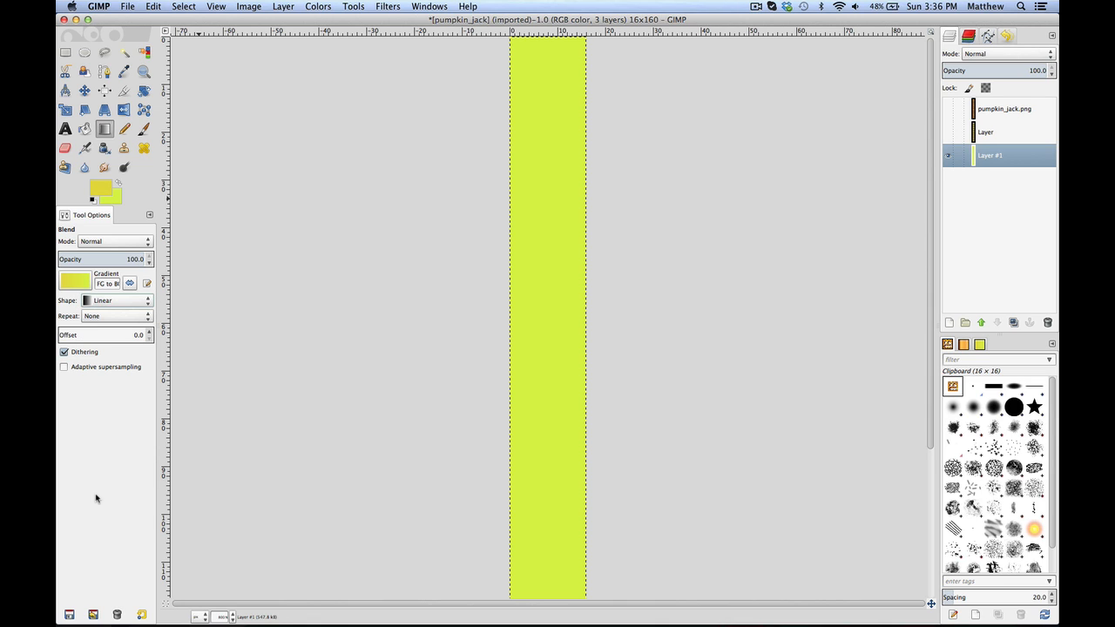
pyautogui.click(124, 315)
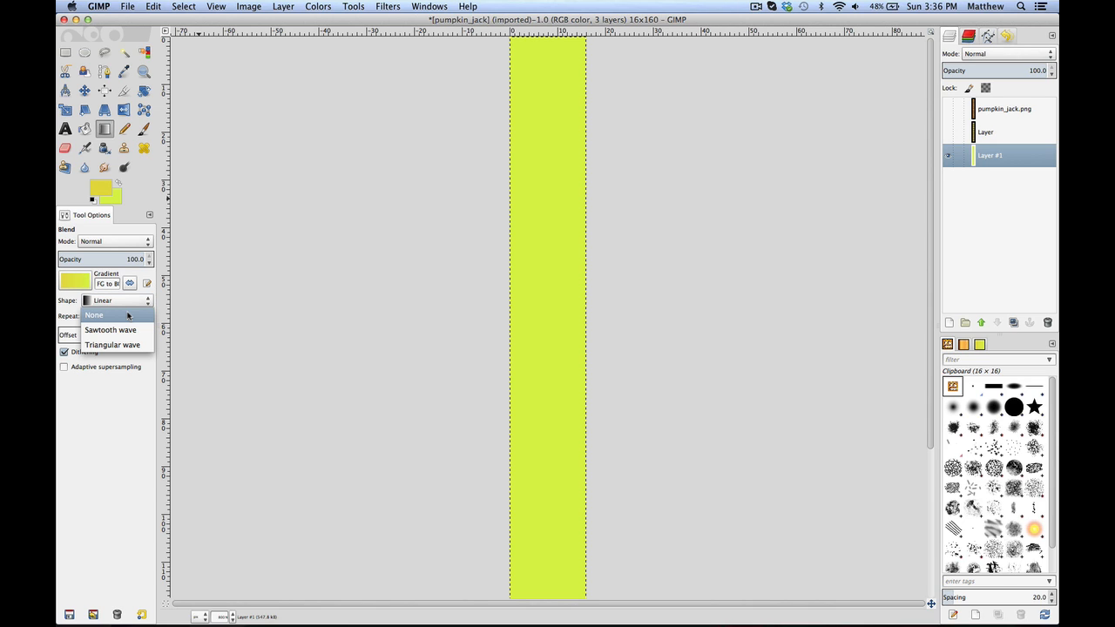
pyautogui.click(128, 315)
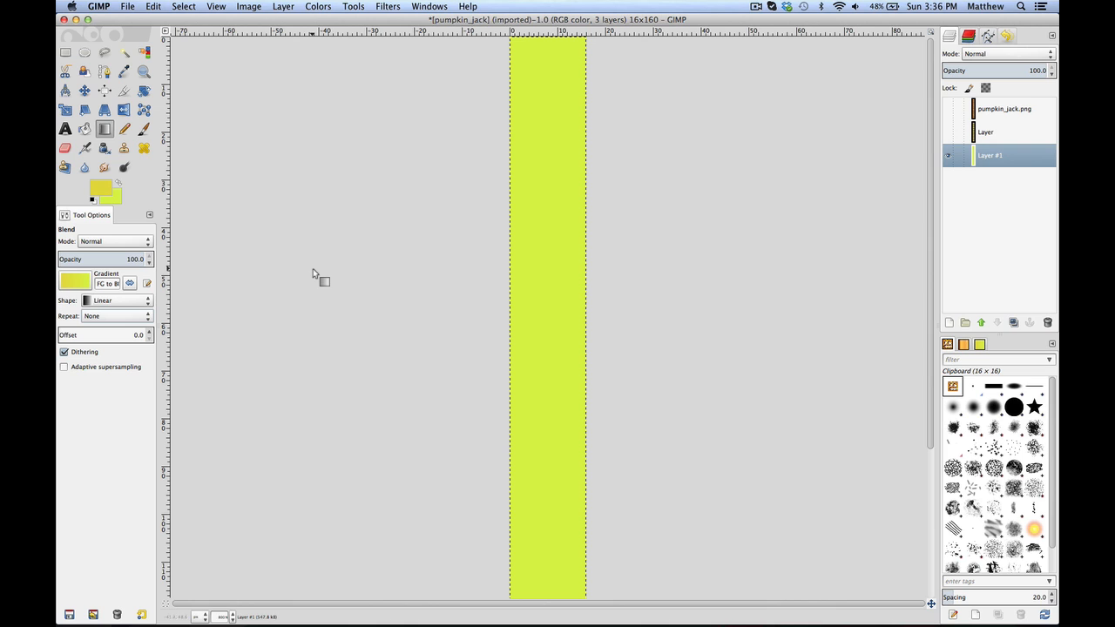
pyautogui.press('-')
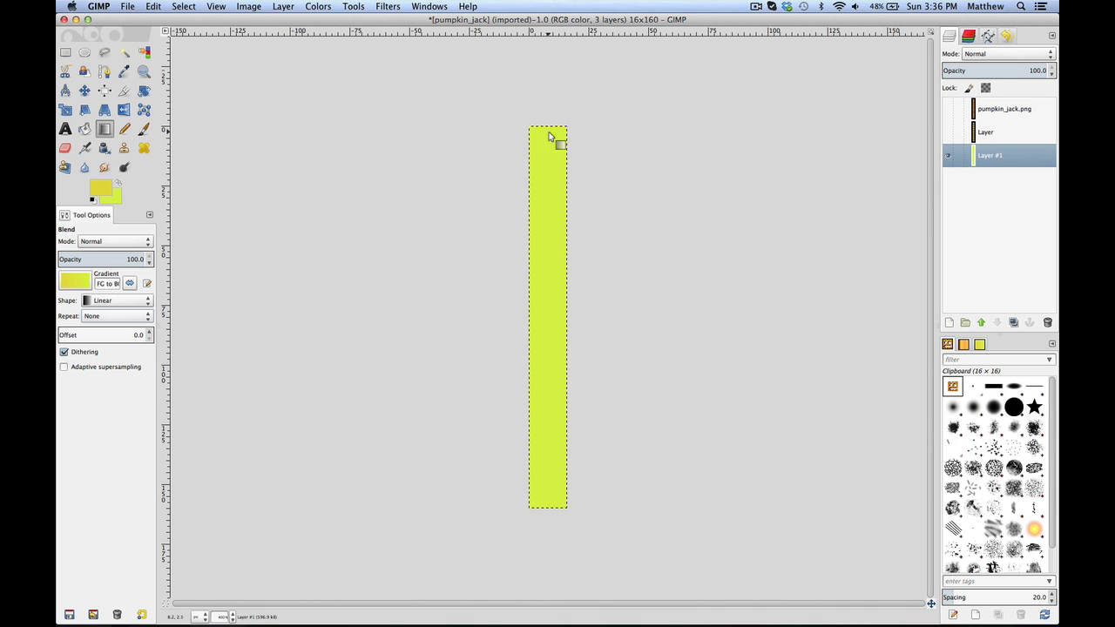
pyautogui.moveTo(549, 134); pyautogui.dragTo(548, 508)
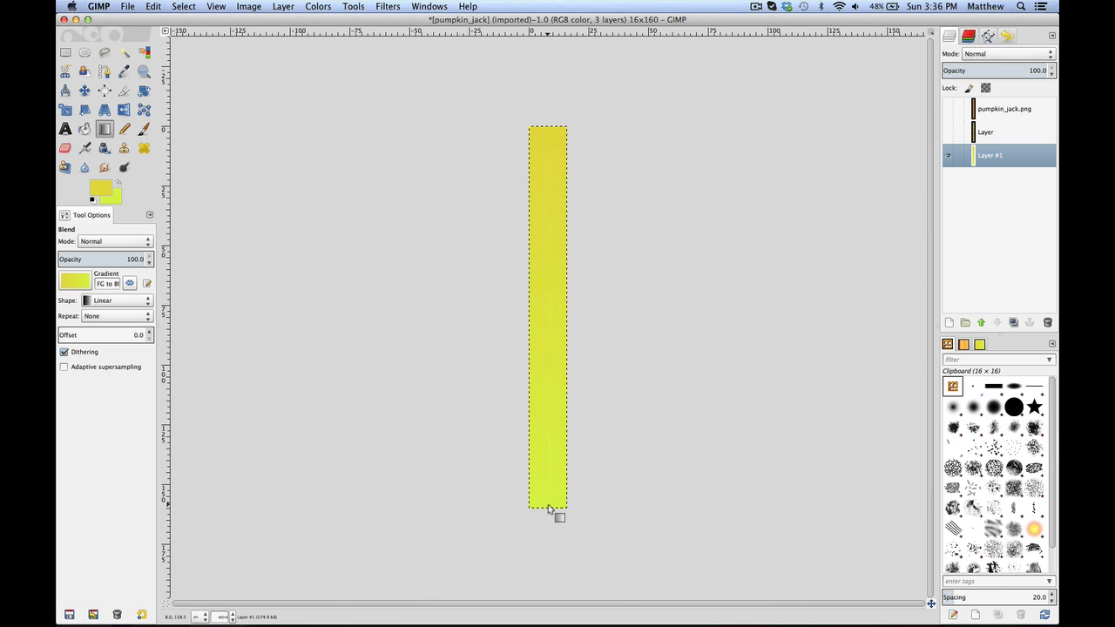
# Hide the gradient layer and show the glow layer
pyautogui.press('x')
pyautogui.press('x')
pyautogui.click(947, 156)
pyautogui.click(948, 133)
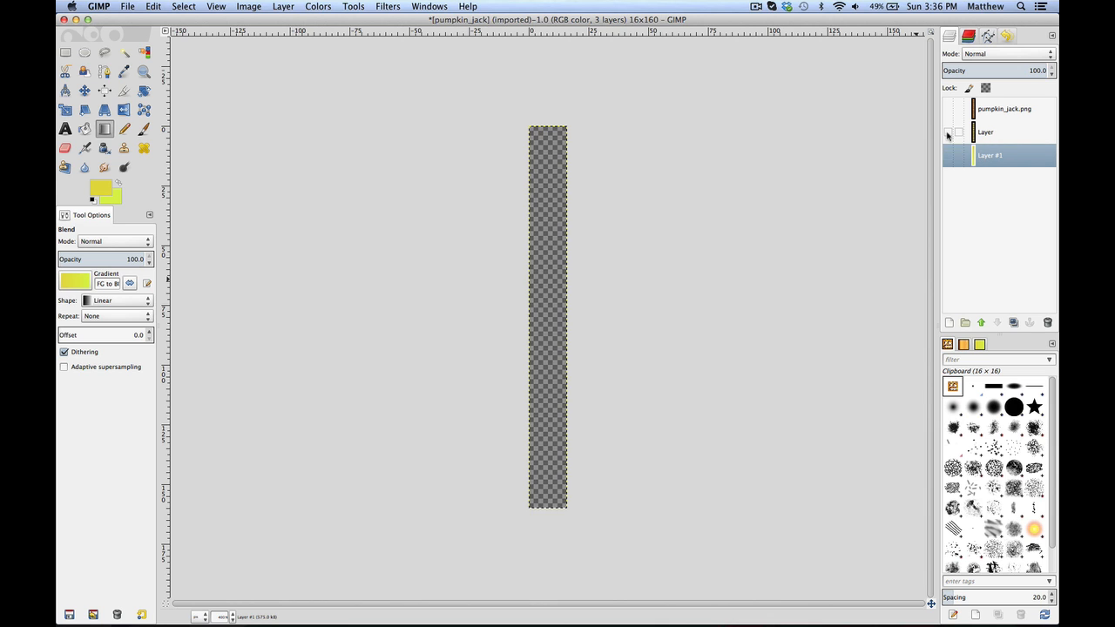
# Set the Eraser's opacity to 50
pyautogui.click(65, 148)
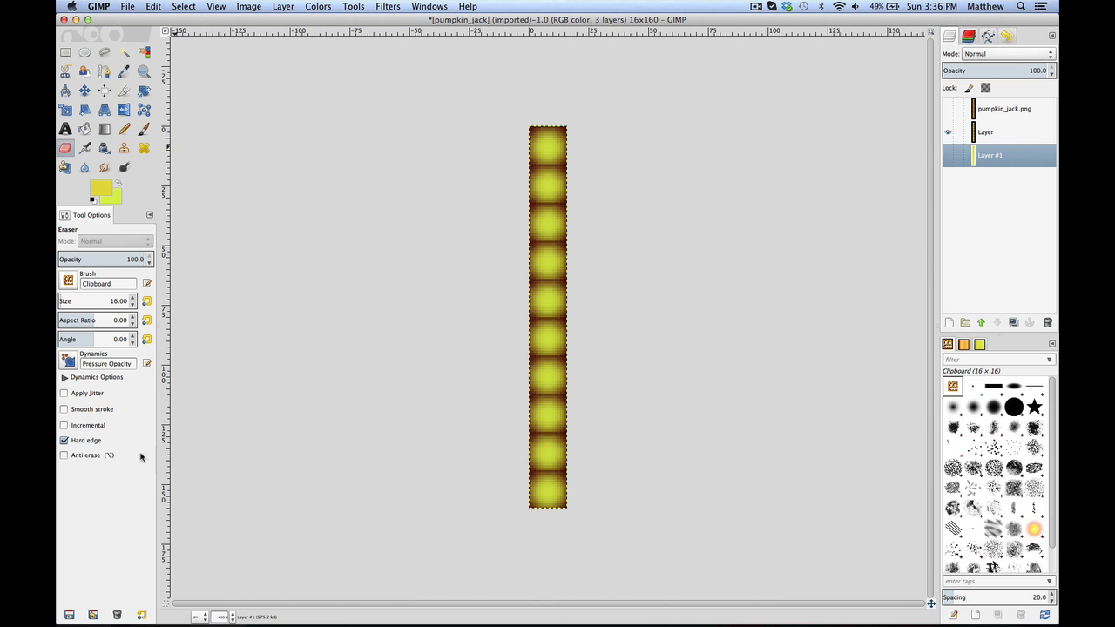
pyautogui.doubleClick(131, 260)
pyautogui.write('50')
pyautogui.press('Return')
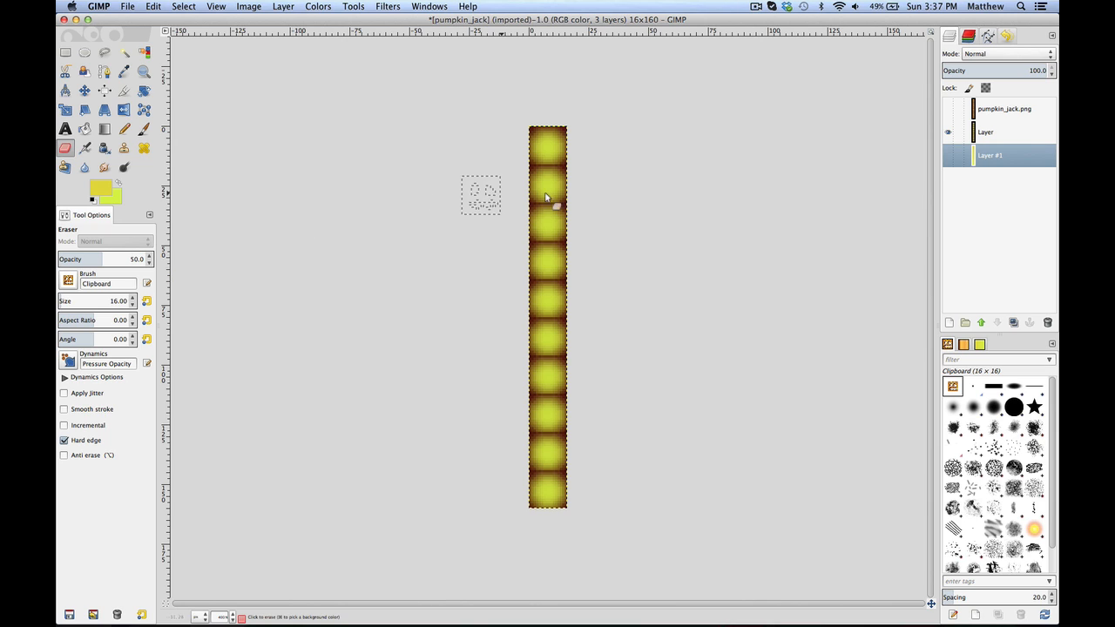
# Select the full 16 × 160 px strip and copy it from the gradient layer for use as the clipboard brush
pyautogui.click(66, 54)
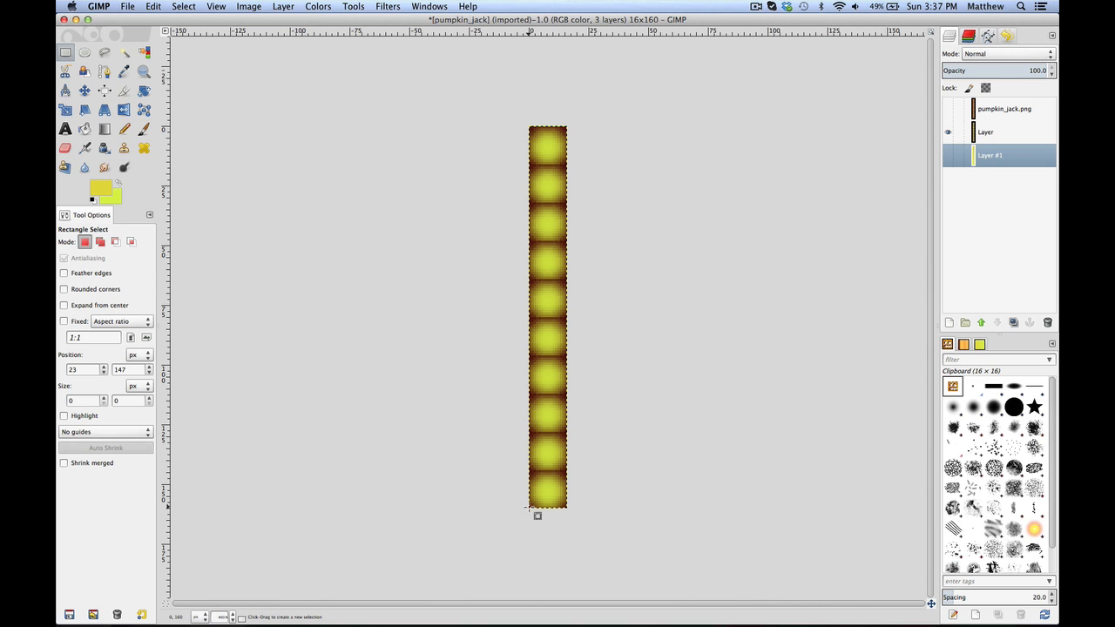
pyautogui.moveTo(530, 508); pyautogui.dragTo(588, 140)
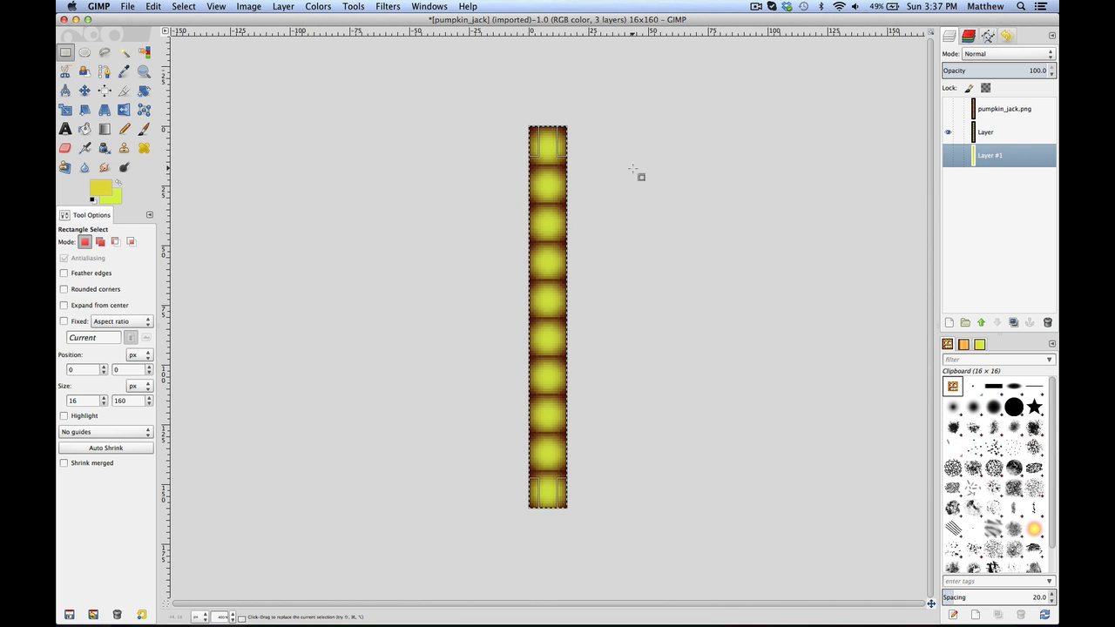
pyautogui.hotkey('ctrl', 'c')
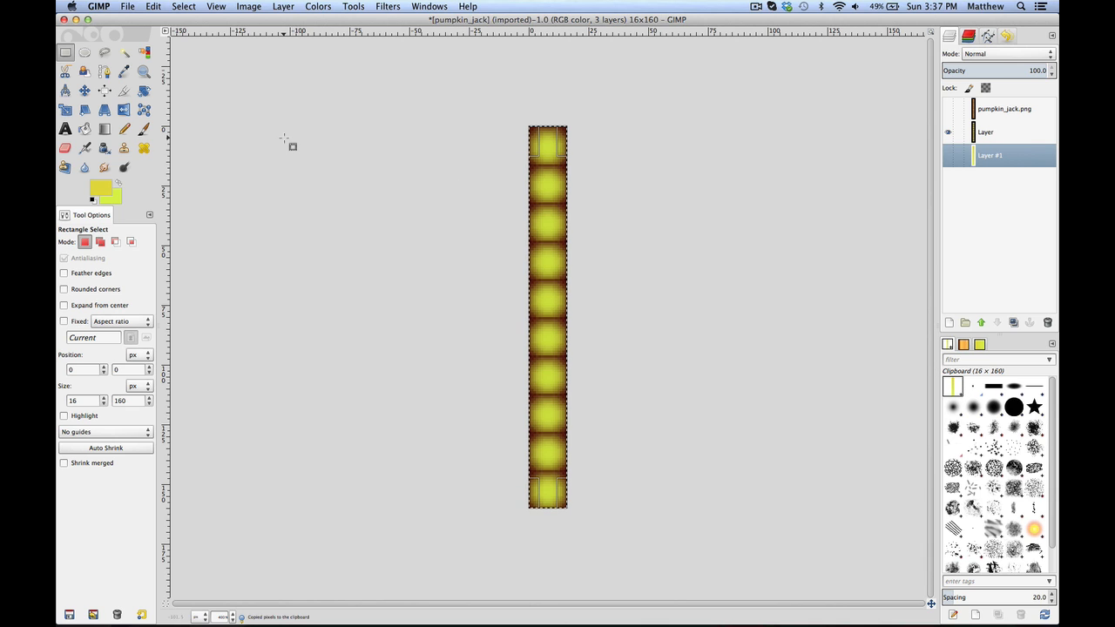
# Set the Eraser's clipboard brush size to 160 so it covers the whole strip
pyautogui.click(64, 149)
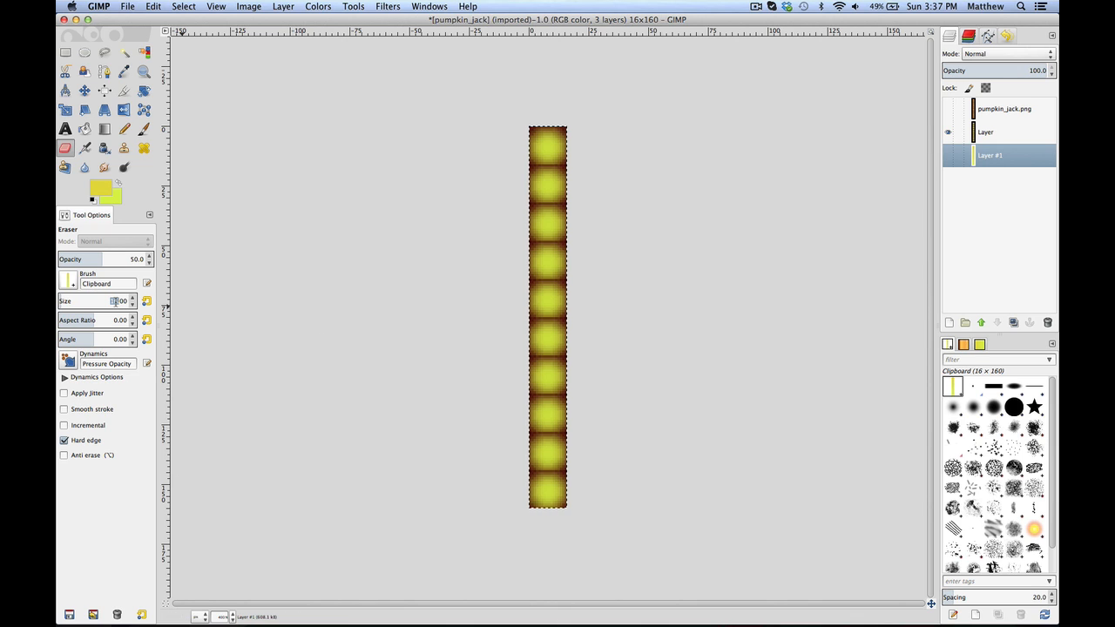
pyautogui.write('10000')
pyautogui.press('Return')
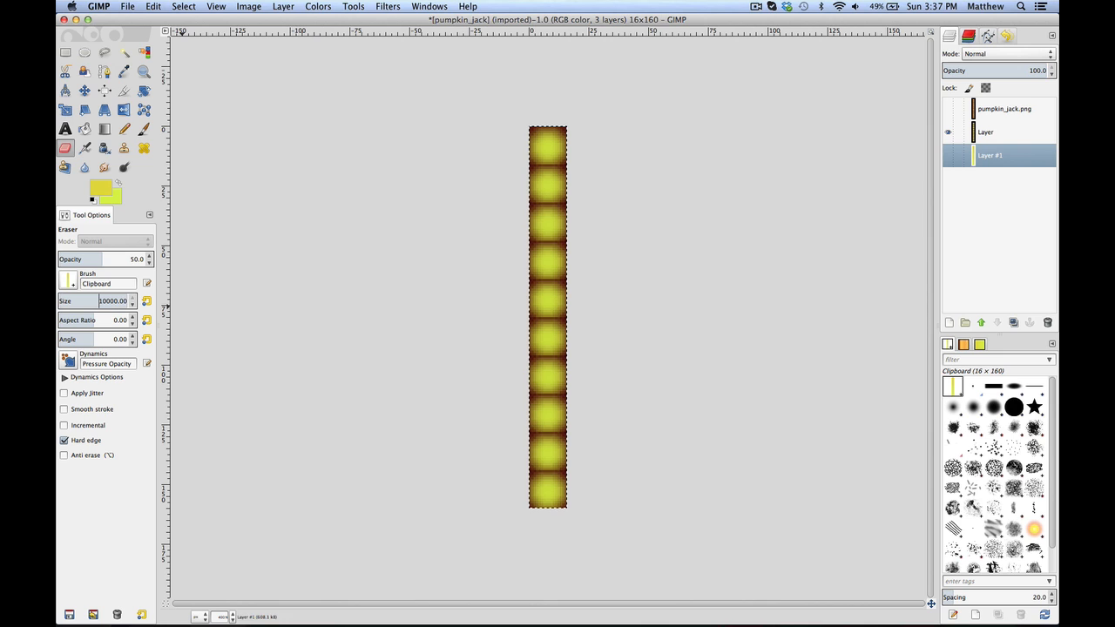
pyautogui.doubleClick(114, 301)
pyautogui.write('160')
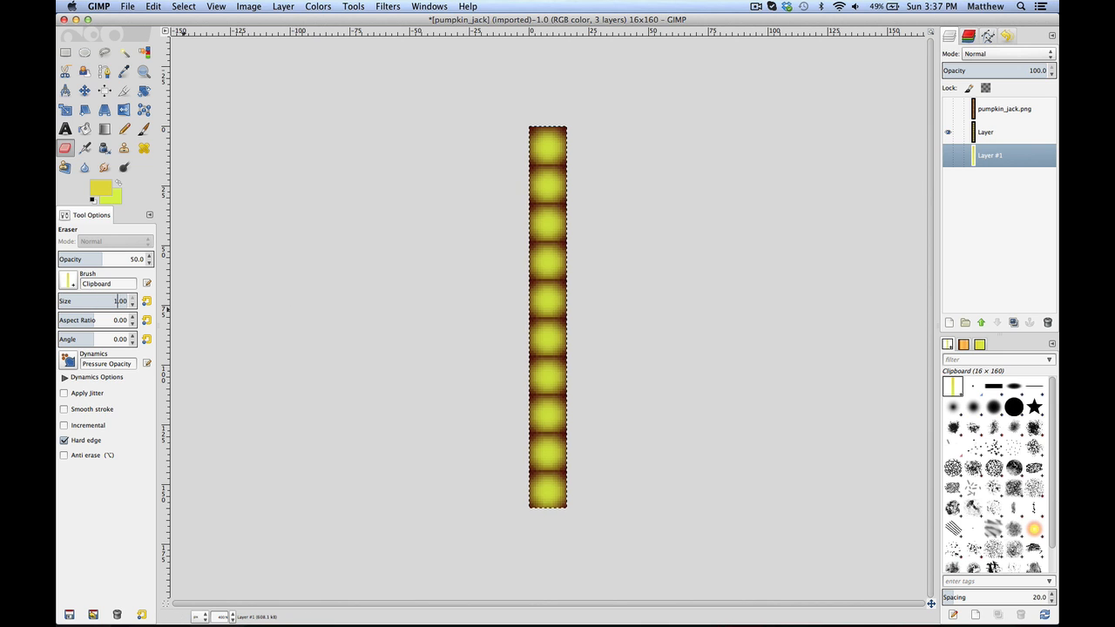
pyautogui.press('Return')
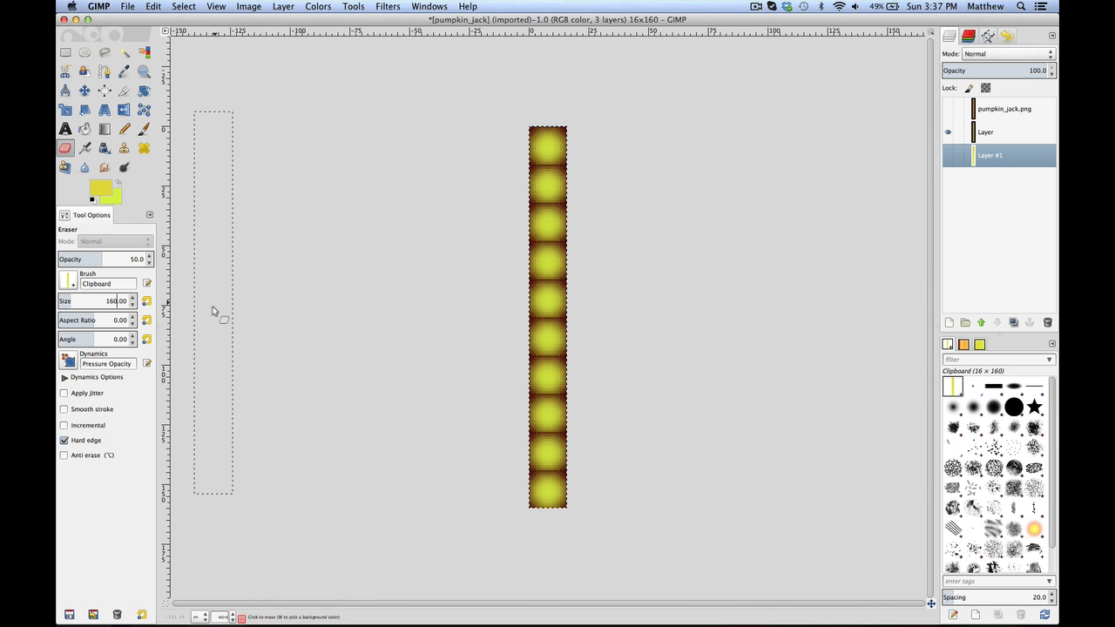
# Apply the 50% eraser once over the whole strip, hide the glow layer, and toggle the gradient layer's visibility
pyautogui.click(548, 323)
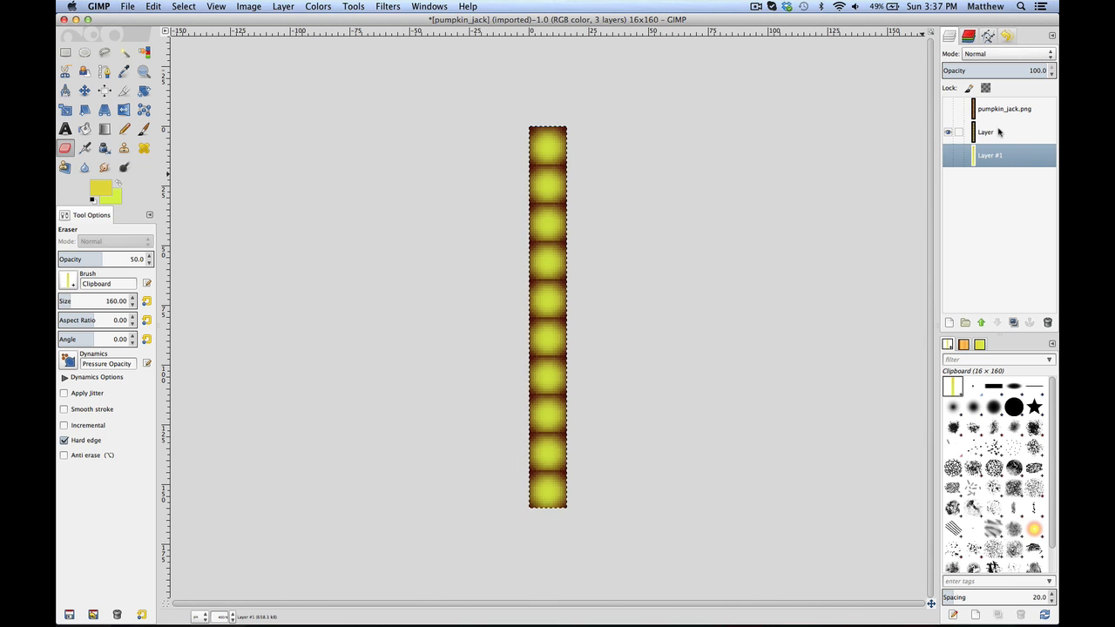
pyautogui.click(948, 132)
pyautogui.click(948, 155)
pyautogui.click(948, 155)
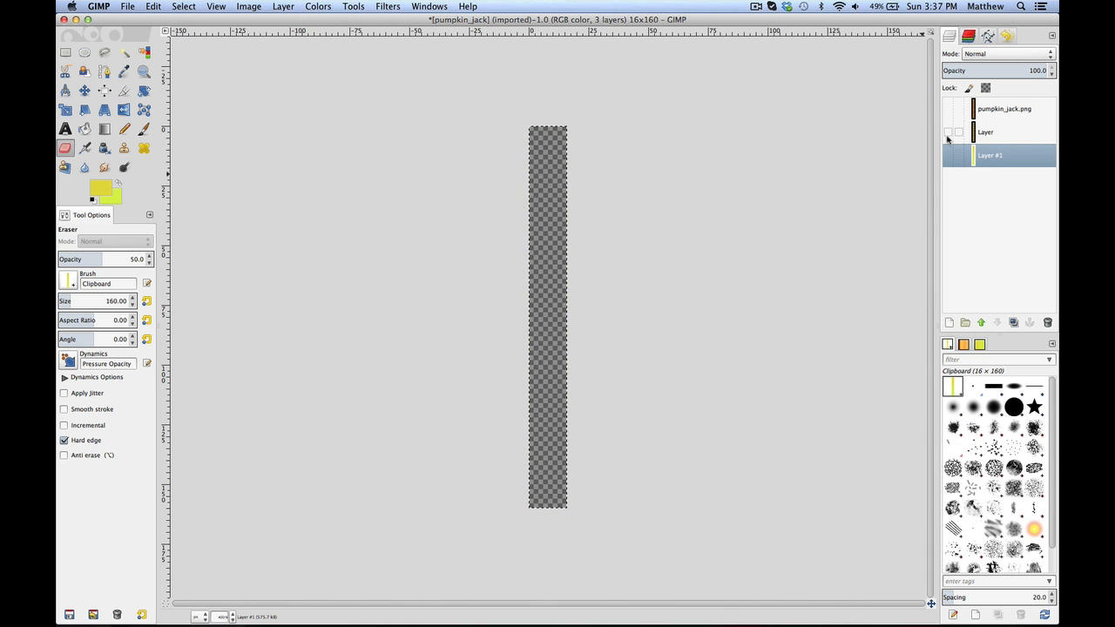
# Show the glow layer and apply the 50% clipboard-brush eraser once over its whole strip
pyautogui.click(948, 133)
pyautogui.click(994, 133)
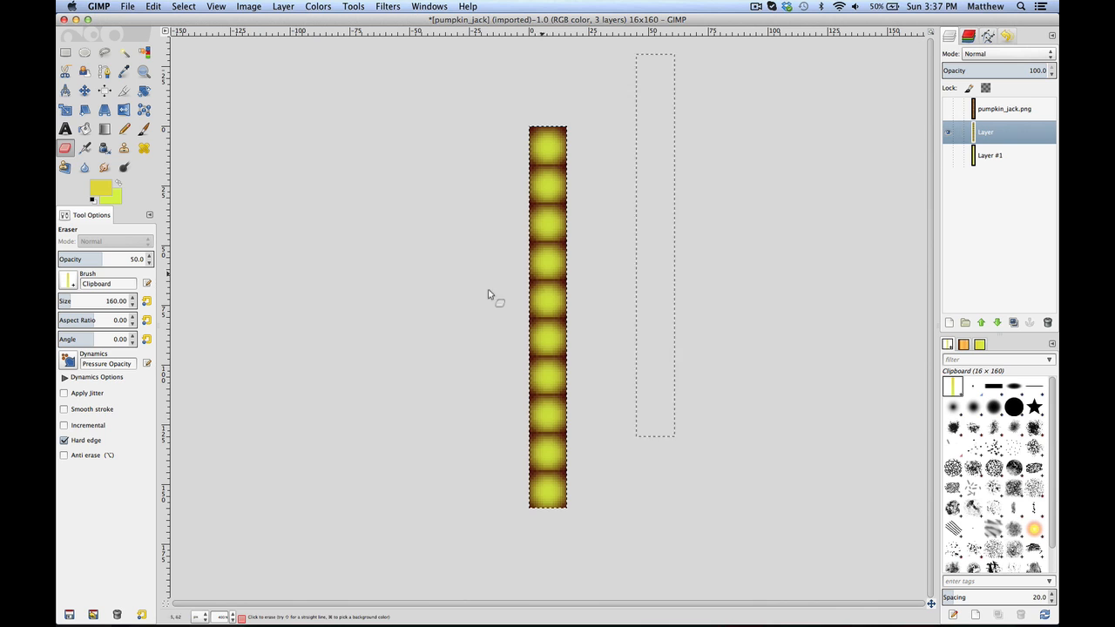
pyautogui.click(549, 323)
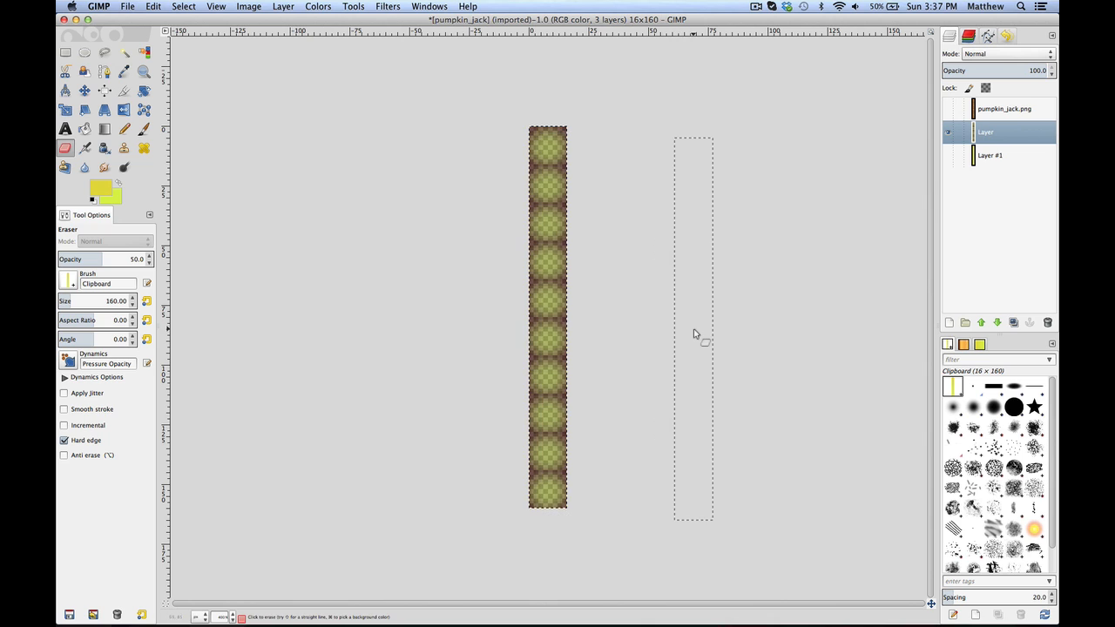
# Show the gradient and pumpkin_jack.png layers as well, inspect the combined pumpkin faces up close, and select the gradient layer
pyautogui.click(948, 155)
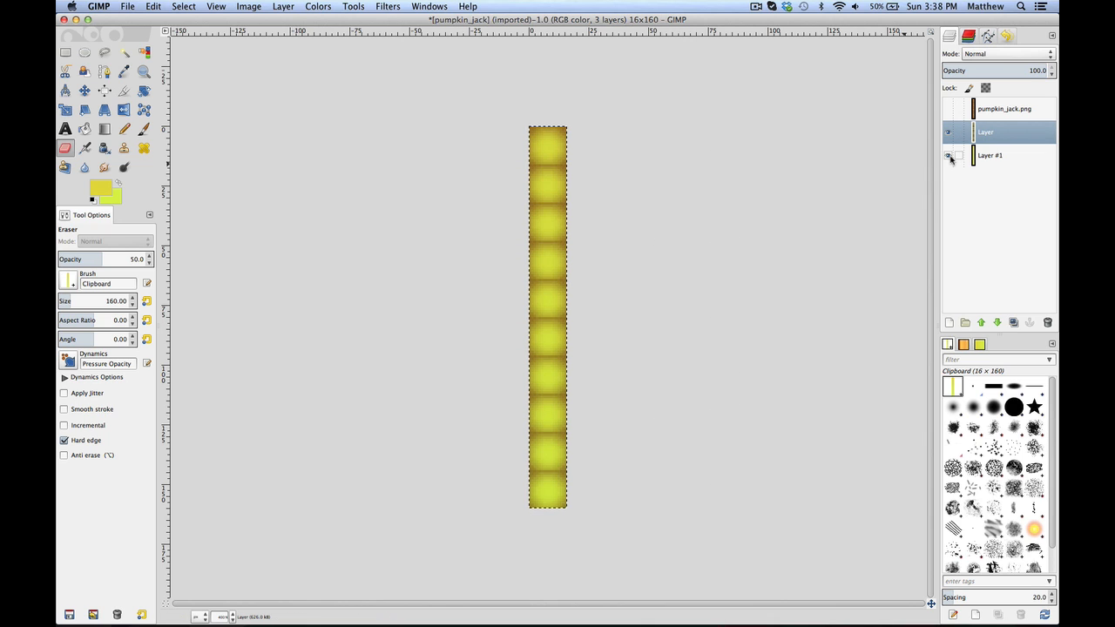
pyautogui.click(948, 108)
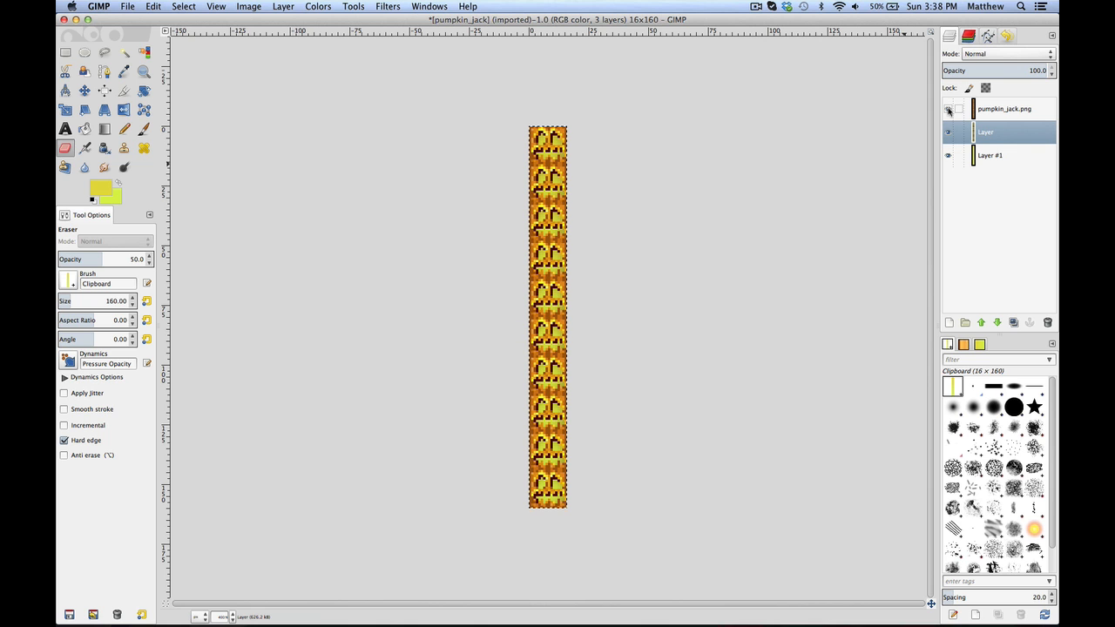
pyautogui.press('5')
pyautogui.scroll(5, 614, 233)
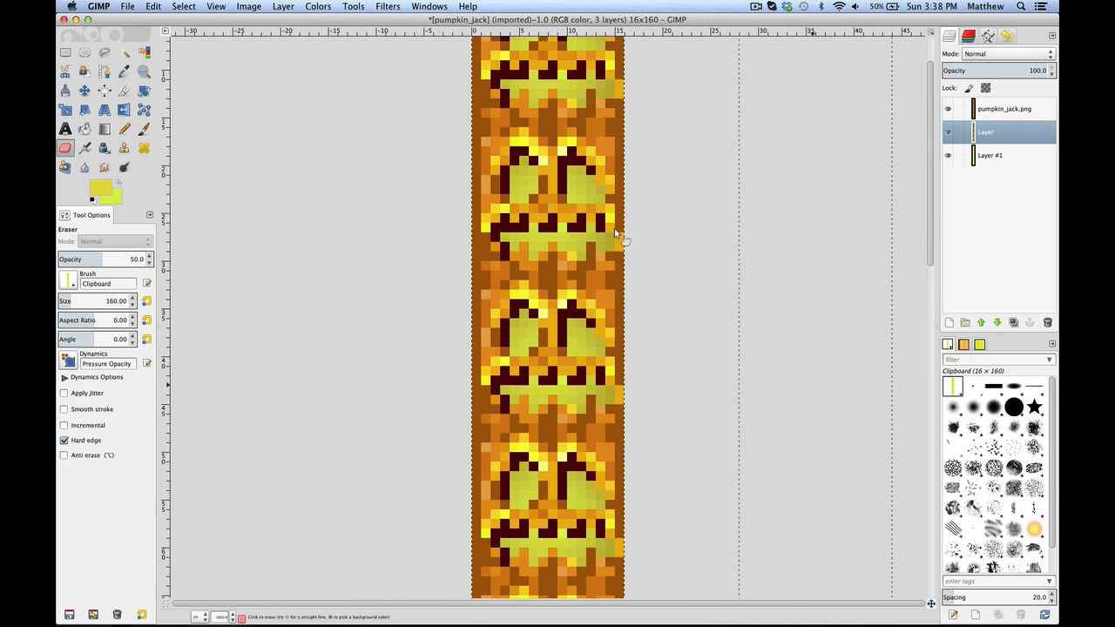
pyautogui.scroll(-6, 614, 233)
pyautogui.scroll(10, 615, 233)
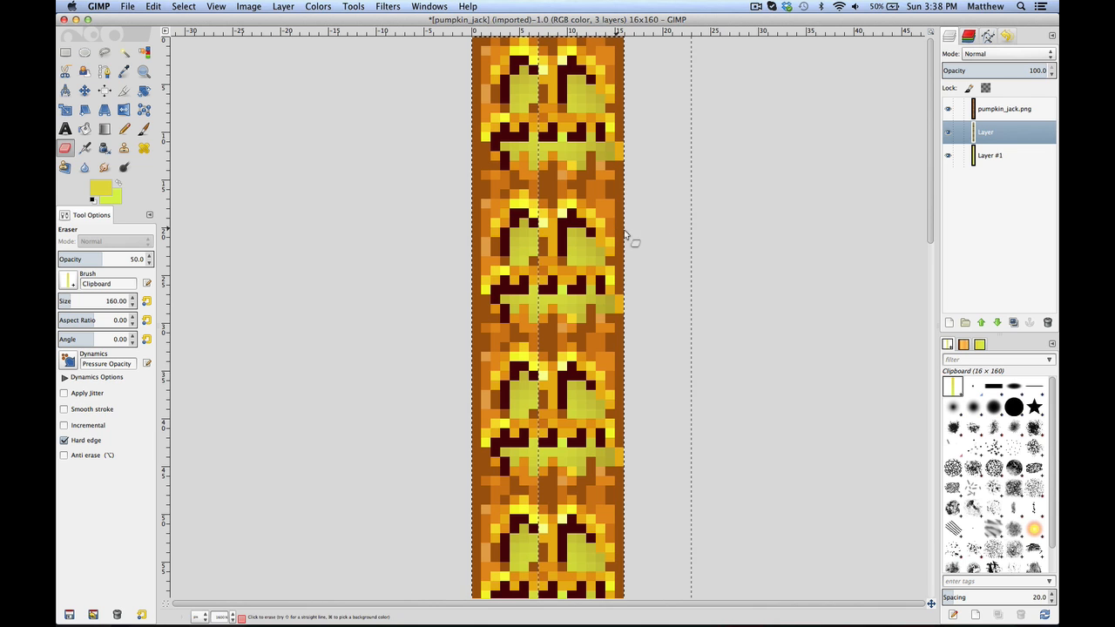
pyautogui.click(991, 161)
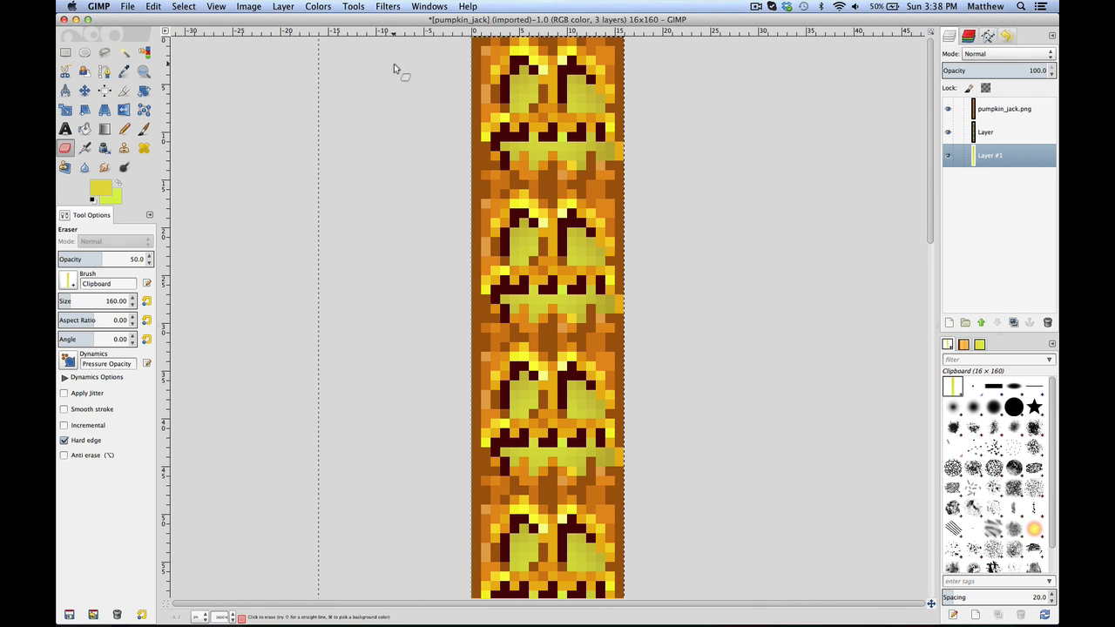
# Start exporting the image and set the destination to minecraft/texturepacks/Animated/textures/blocks
pyautogui.click(129, 7)
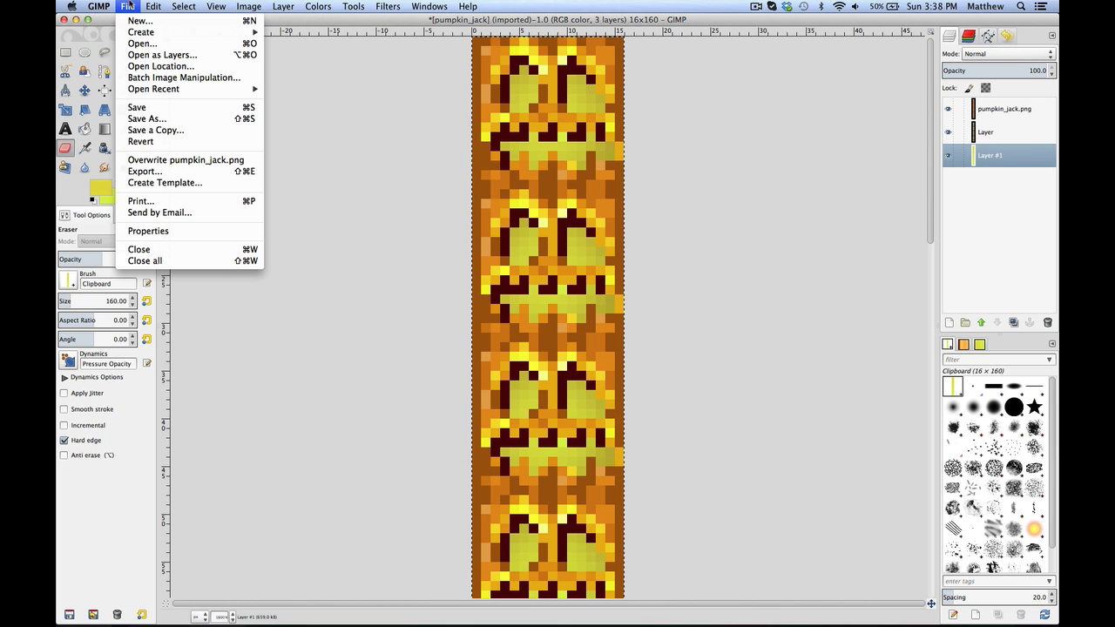
pyautogui.click(175, 172)
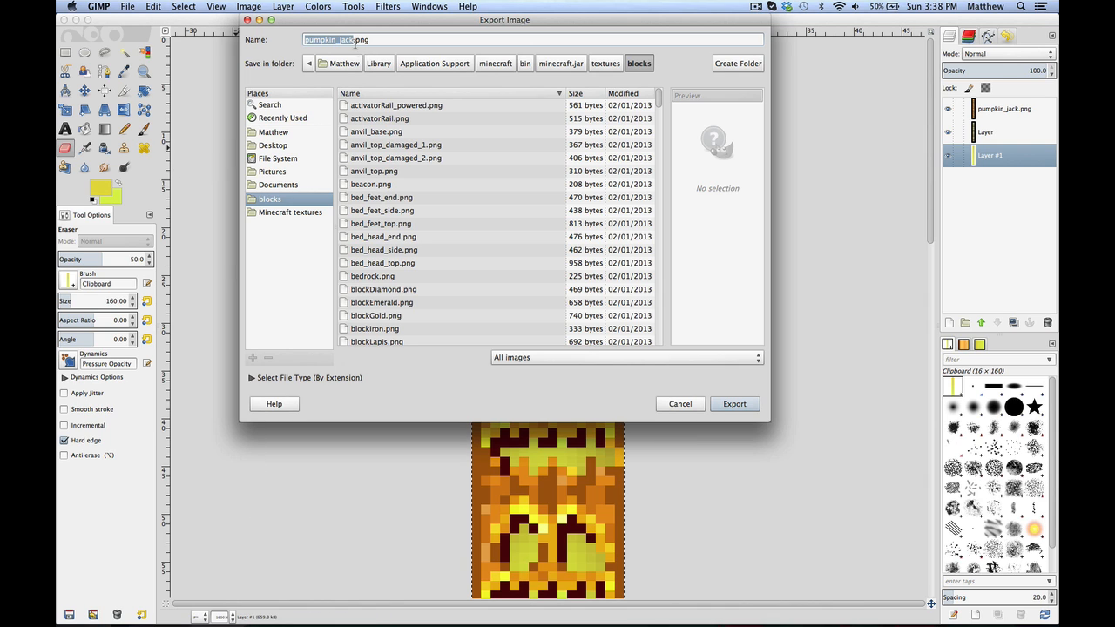
pyautogui.click(493, 64)
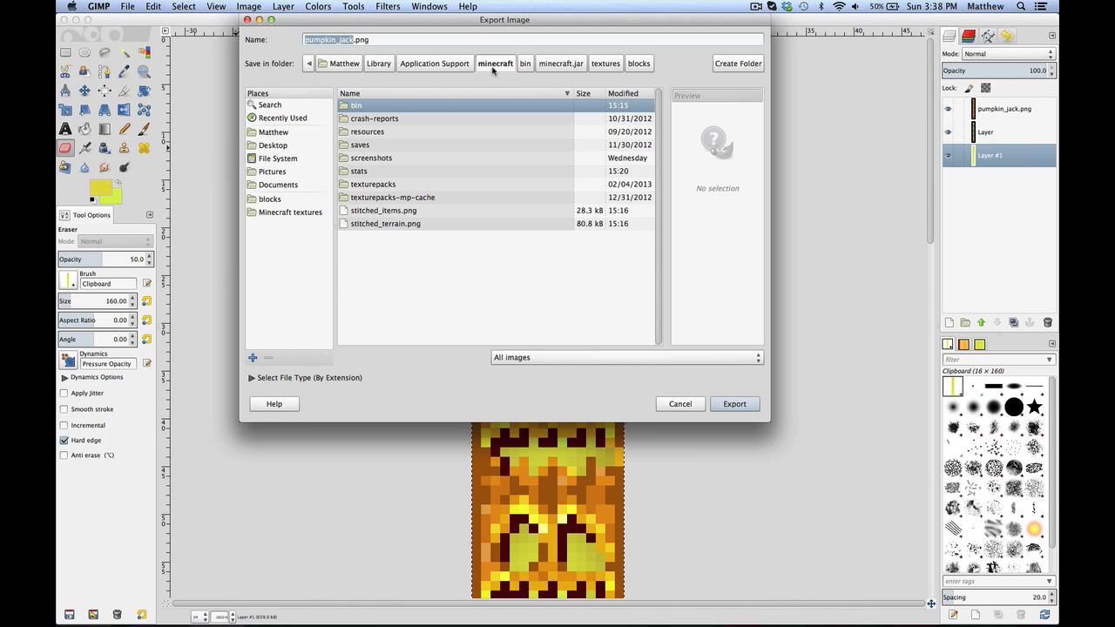
pyautogui.click(419, 184)
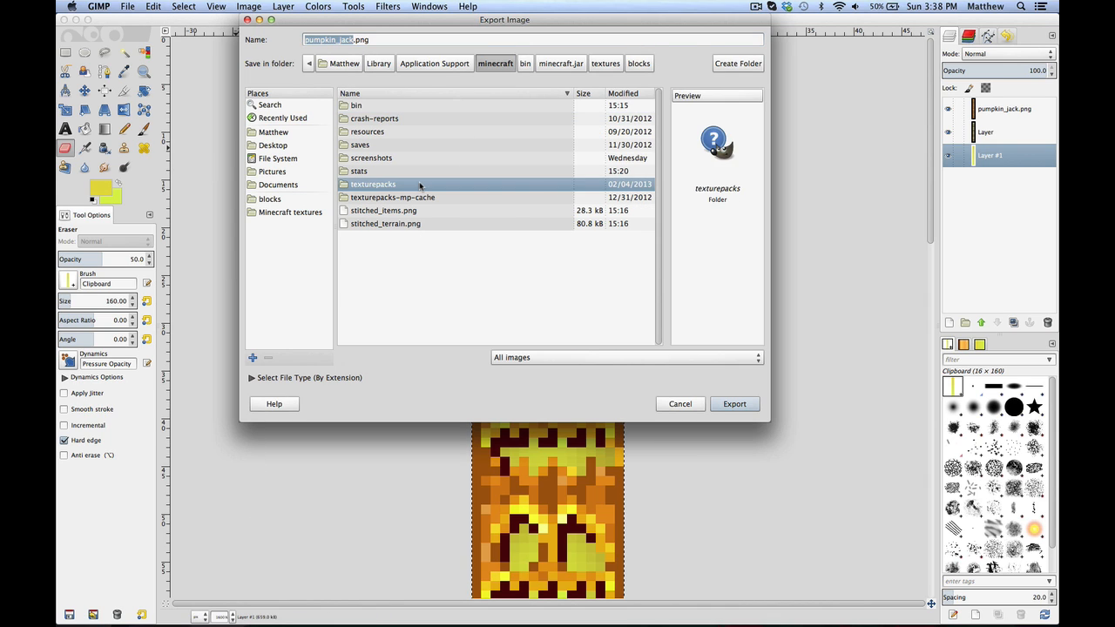
pyautogui.doubleClick(419, 184)
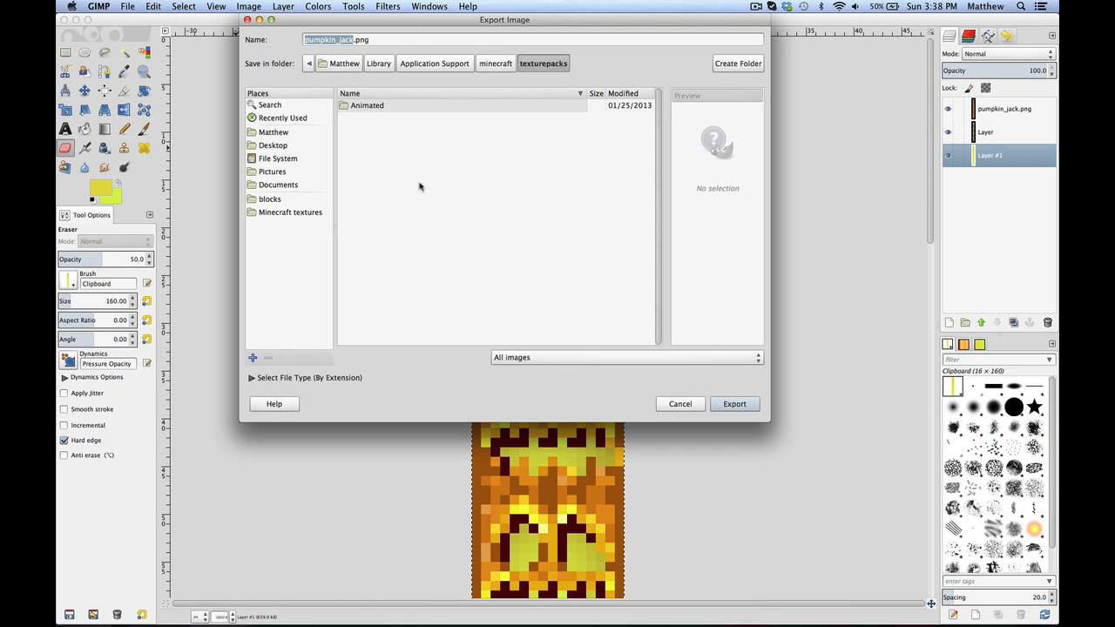
pyautogui.doubleClick(427, 112)
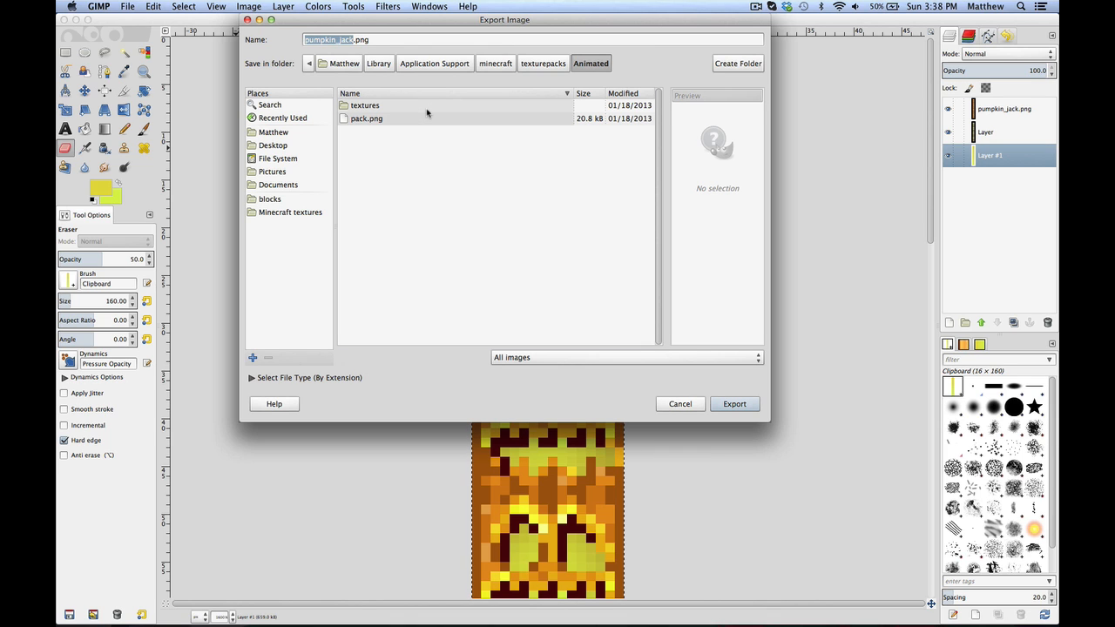
pyautogui.doubleClick(427, 108)
pyautogui.doubleClick(426, 108)
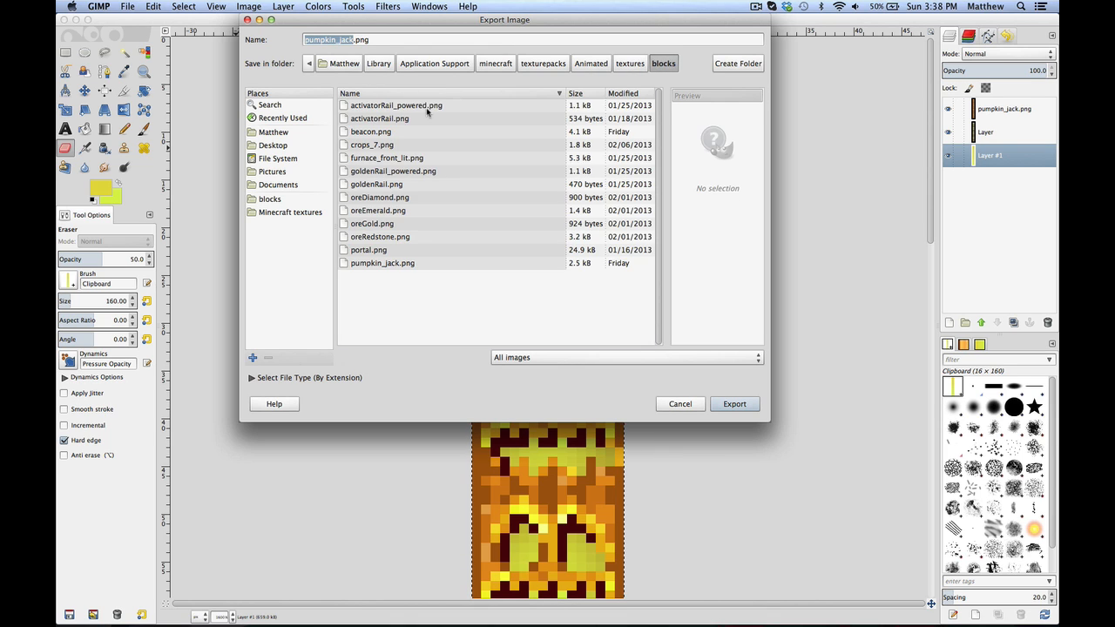
# Name the export pumpkin_jack2.png and export it with the existing PNG options
pyautogui.click(353, 39)
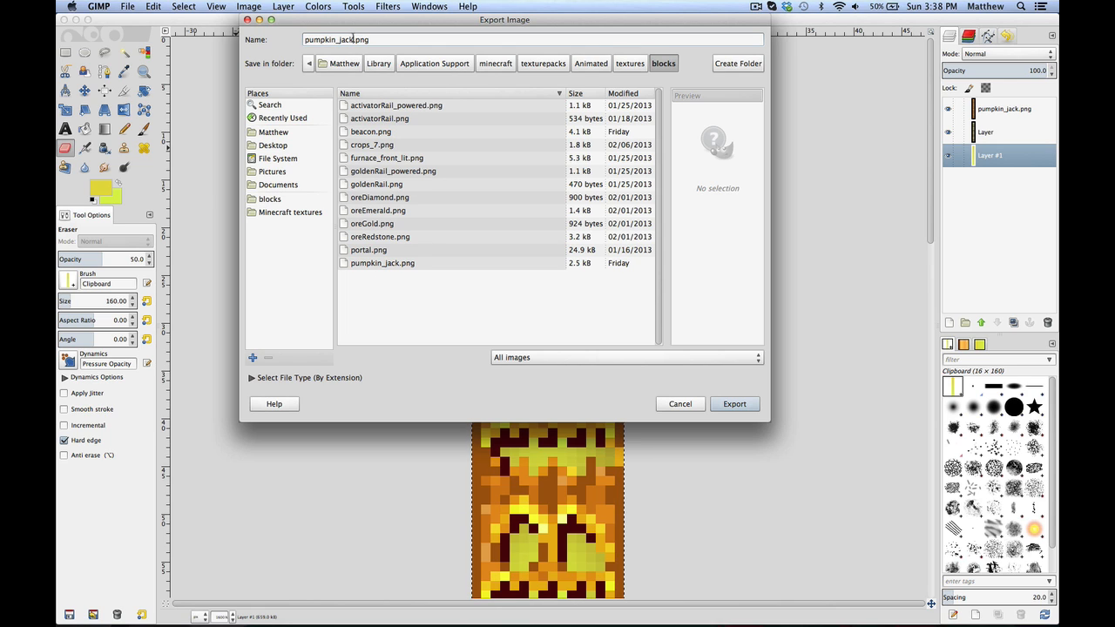
pyautogui.write('2')
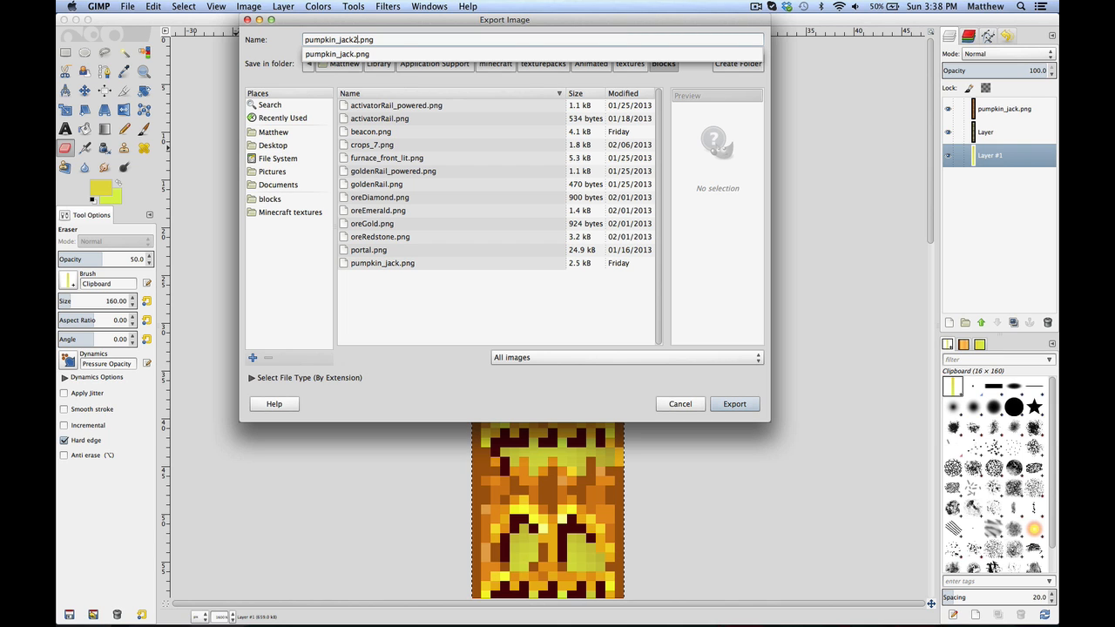
pyautogui.press('Return')
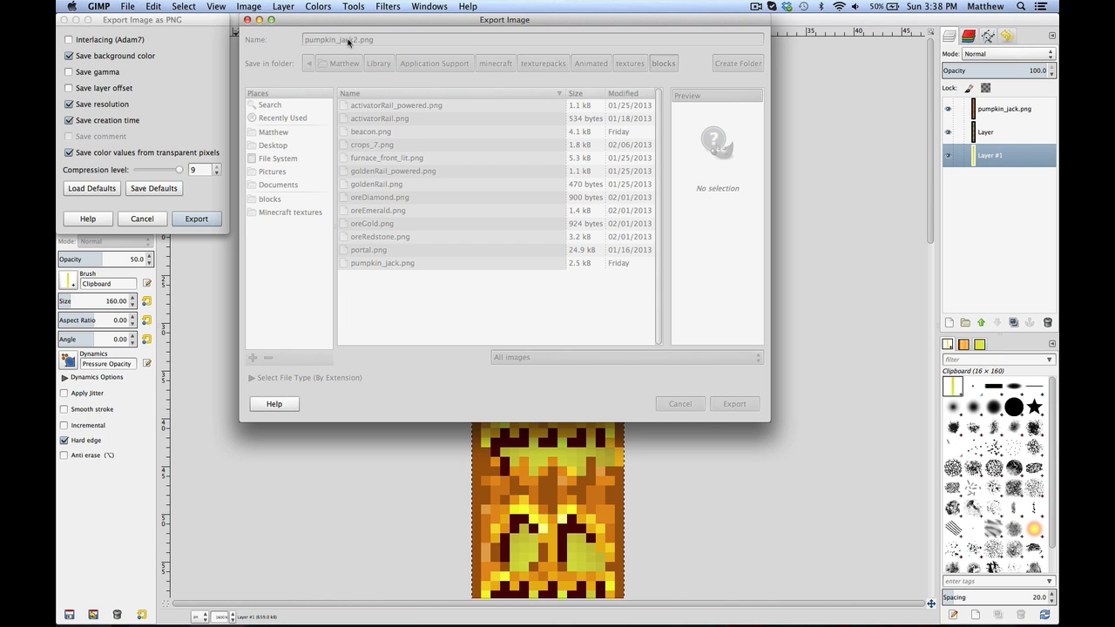
pyautogui.click(201, 220)
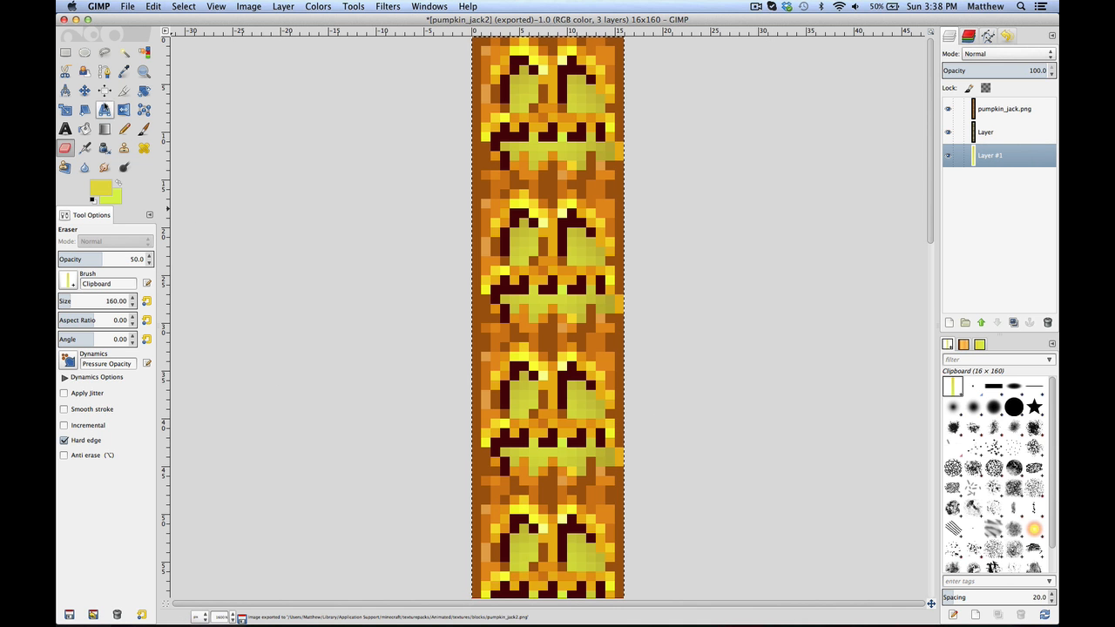
# Minimize the image window and open minecraft/texturepacks/Animated/textures/blocks in Finder
pyautogui.click(75, 20)
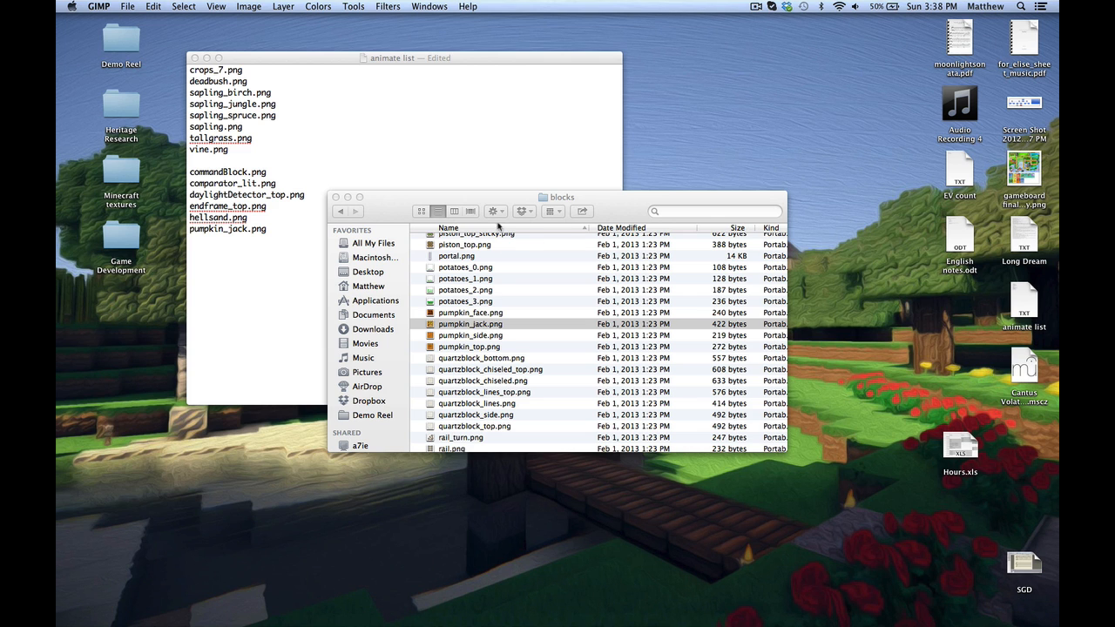
pyautogui.click(339, 211)
pyautogui.click(339, 211)
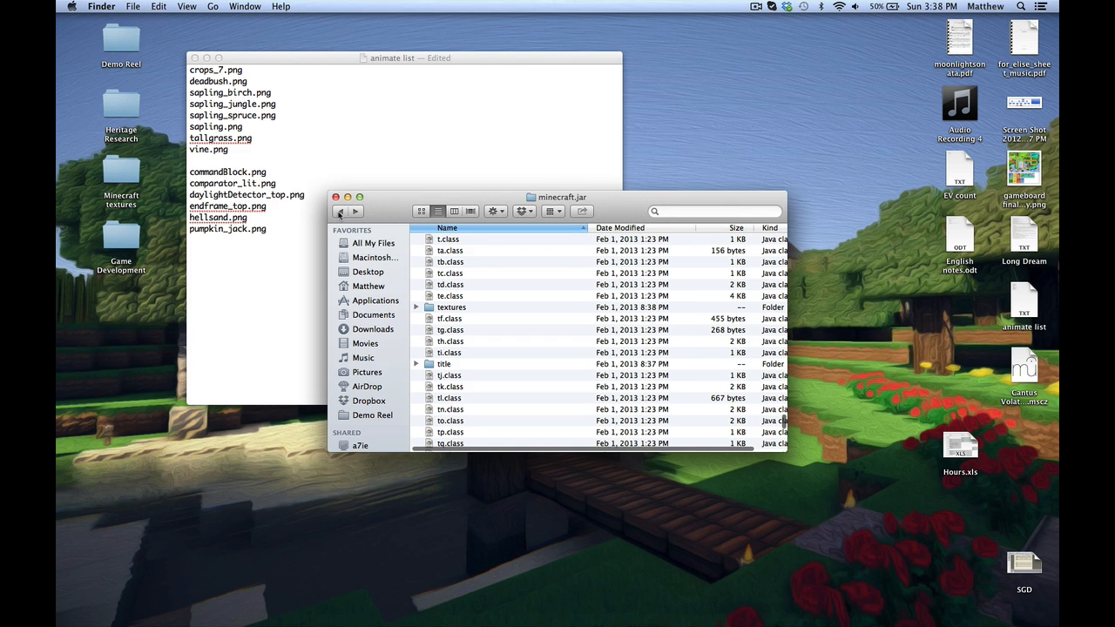
pyautogui.click(339, 211)
pyautogui.click(339, 211)
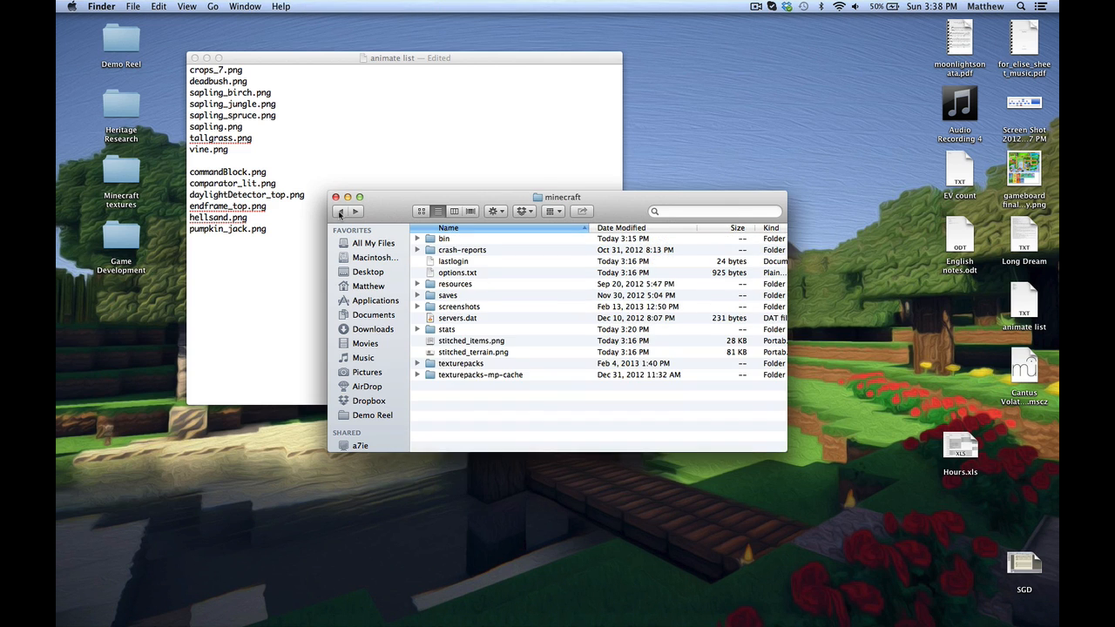
pyautogui.doubleClick(473, 367)
pyautogui.doubleClick(480, 242)
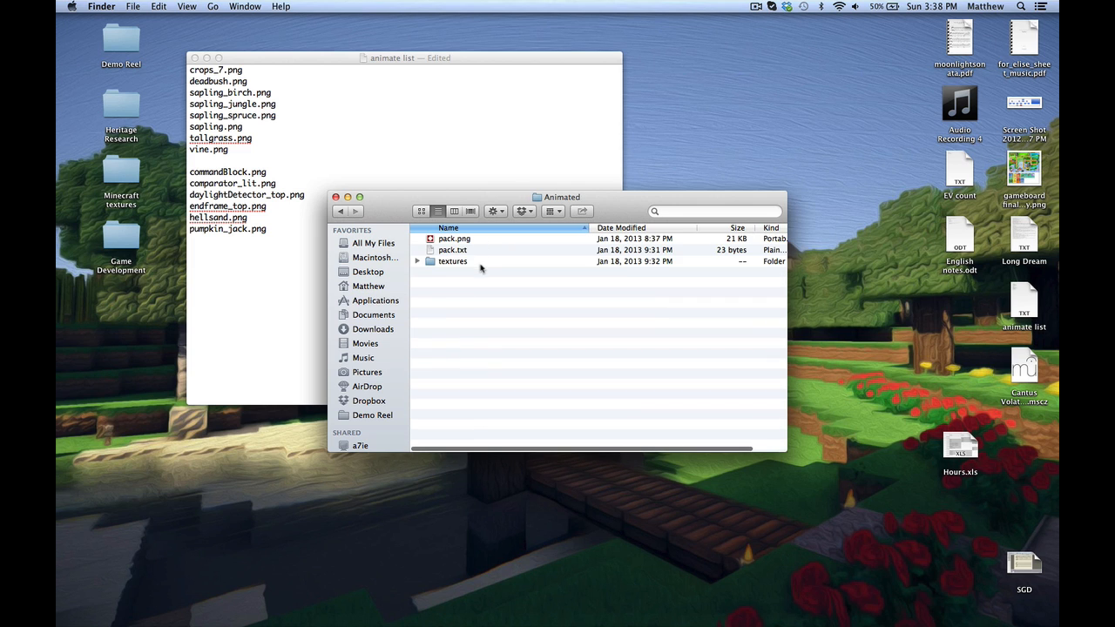
pyautogui.doubleClick(480, 264)
pyautogui.doubleClick(474, 242)
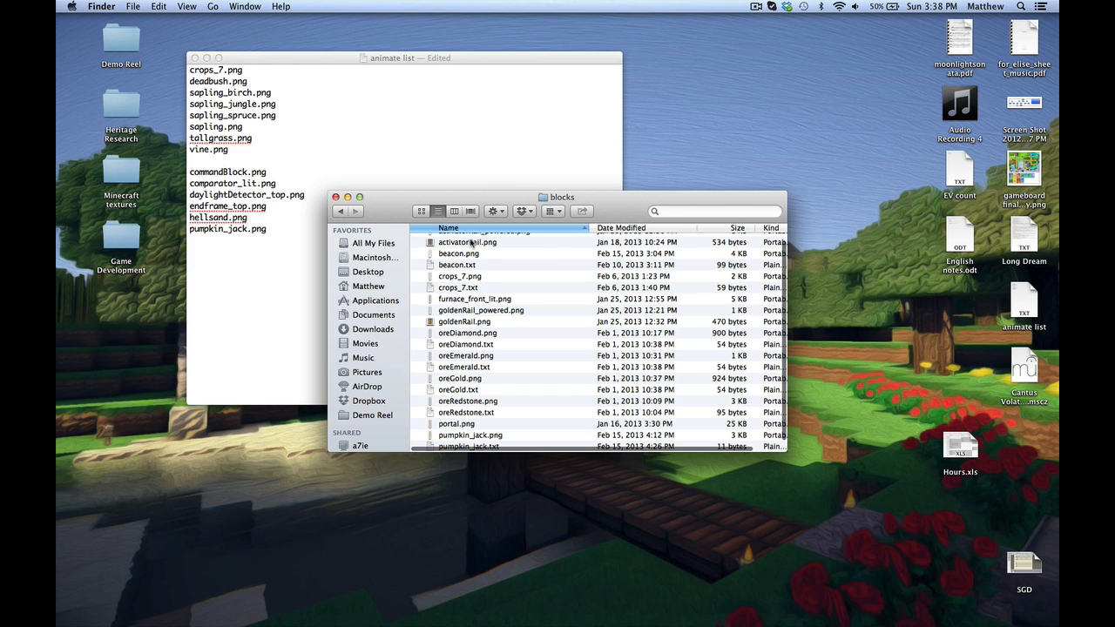
# Rename the existing pumpkin_jack.png in the blocks folder to pumpkin_jack3.png
pyautogui.scroll(1, 459, 260)
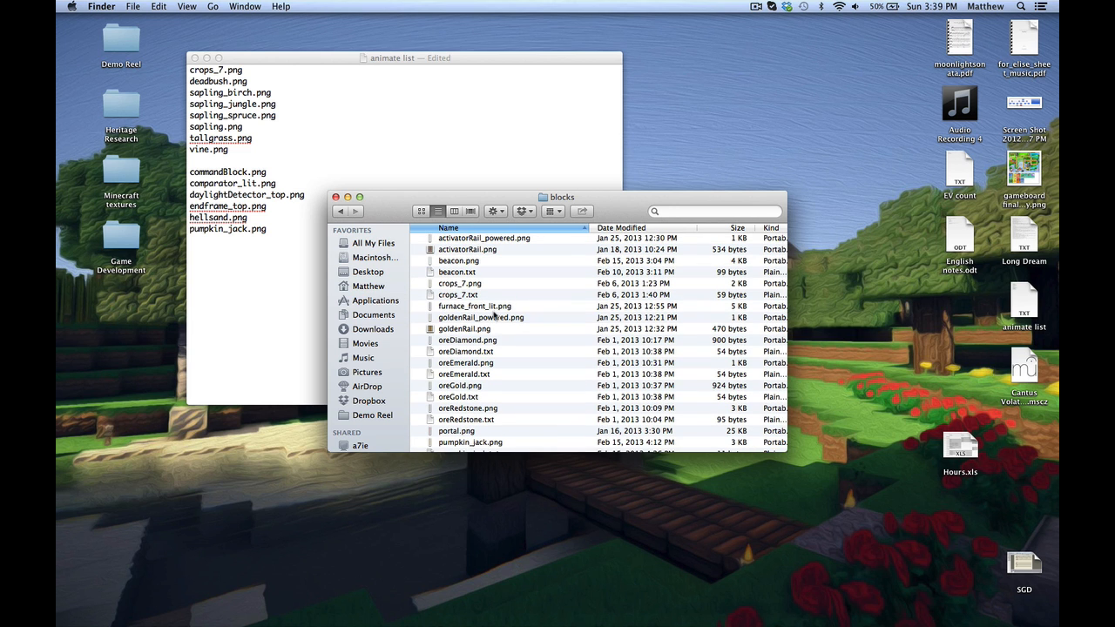
pyautogui.scroll(-1, 490, 320)
pyautogui.scroll(-1, 491, 321)
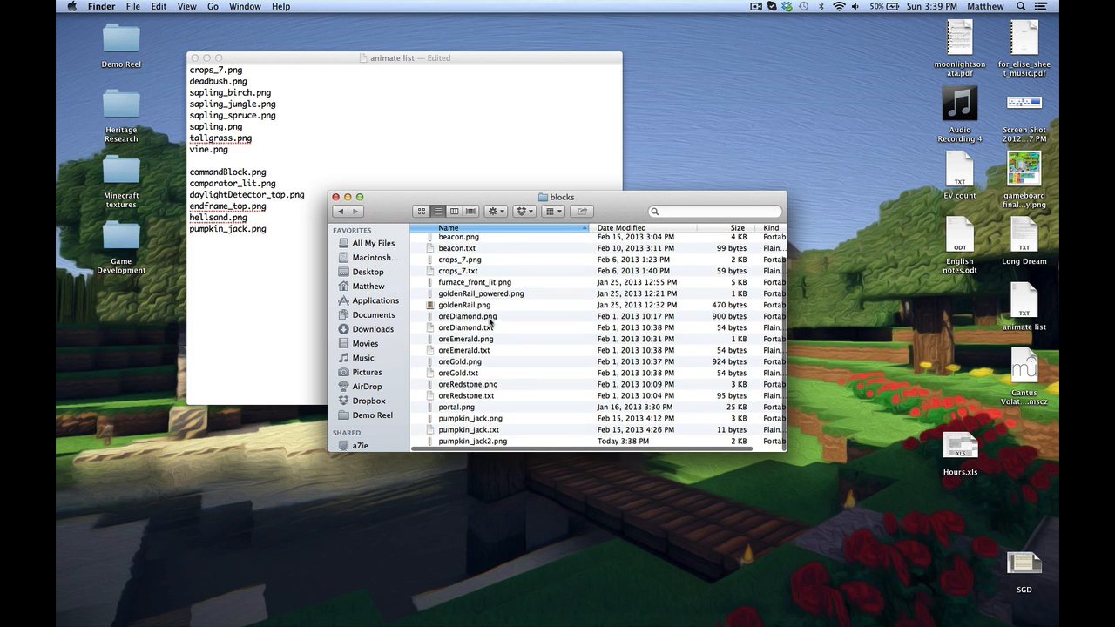
pyautogui.click(488, 424)
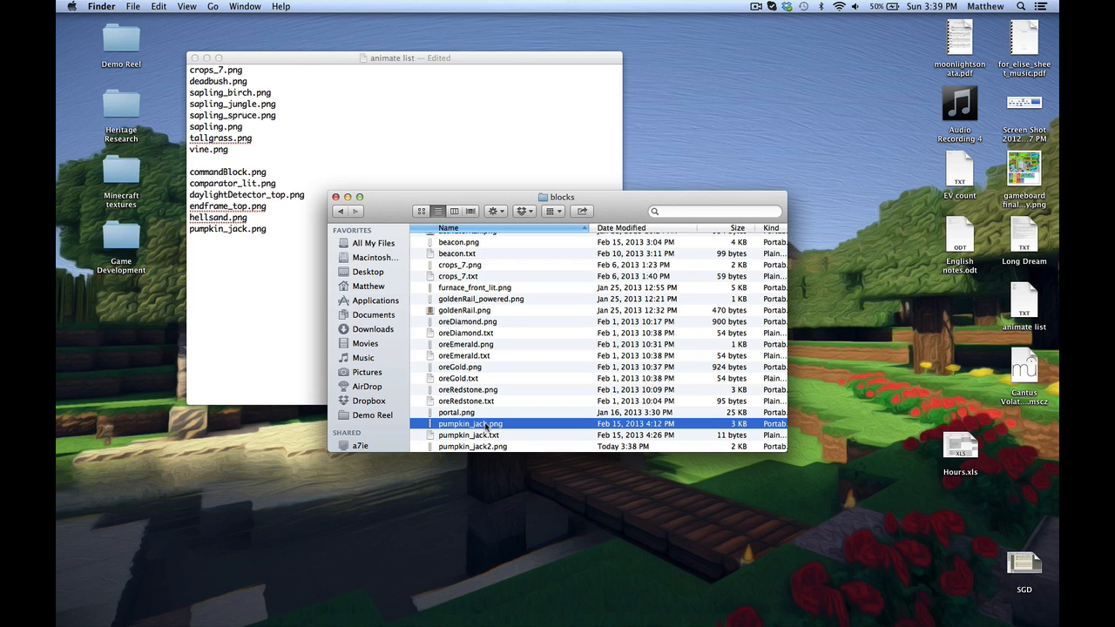
pyautogui.click(488, 425)
pyautogui.write('3')
pyautogui.press('Return')
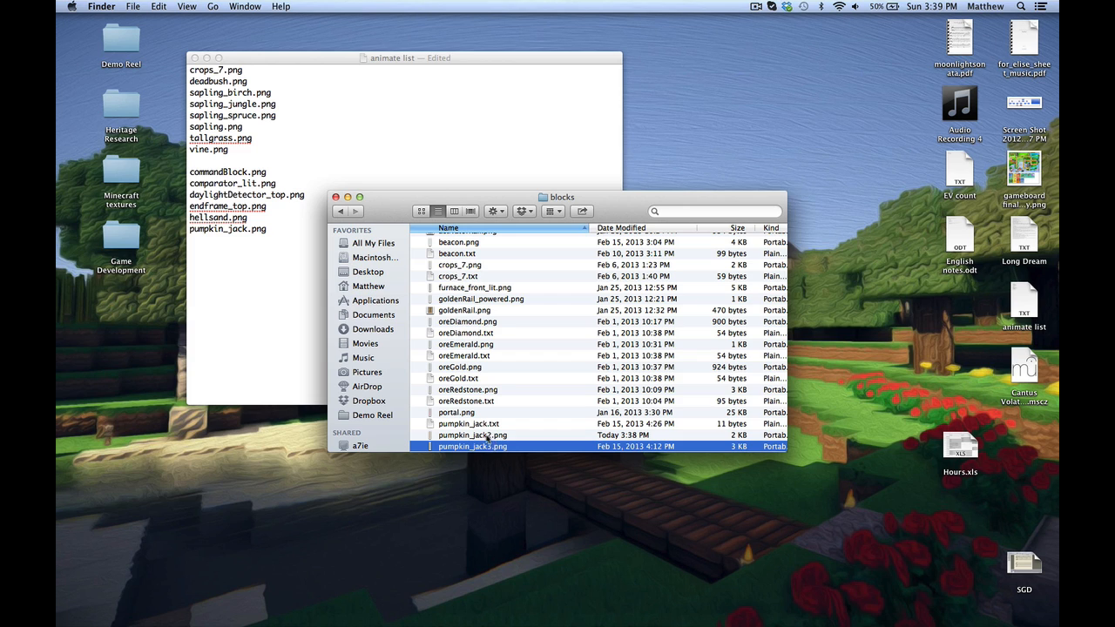
# Rename the newly exported pumpkin_jack2.png to pumpkin_jack.png
pyautogui.click(486, 435)
pyautogui.click(488, 436)
pyautogui.press('Right')
pyautogui.press('BackSpace')
pyautogui.write('1')
pyautogui.press('BackSpace')
pyautogui.press('Return')
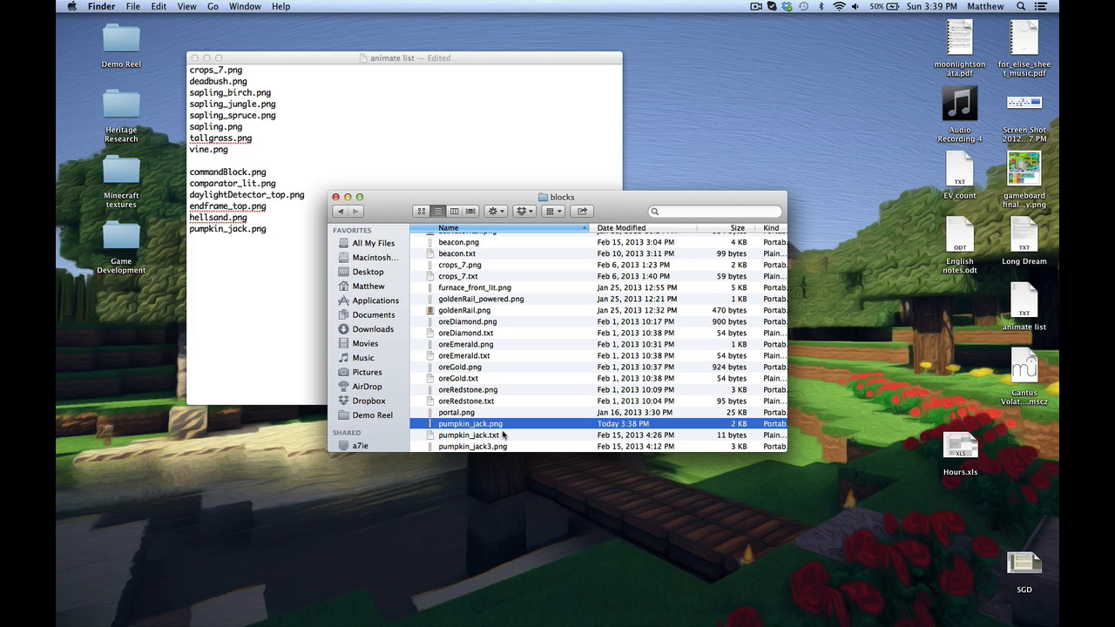
# Open pumpkin_jack.txt in TextEdit and examine its list of animation frames
pyautogui.doubleClick(484, 437)
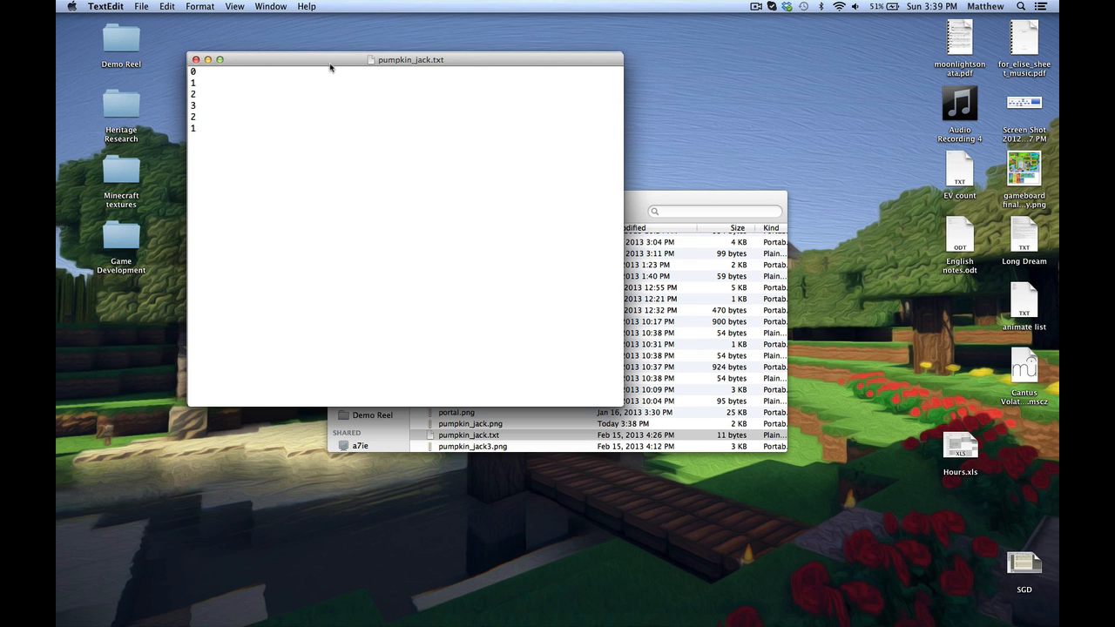
pyautogui.moveTo(311, 60); pyautogui.dragTo(458, 90)
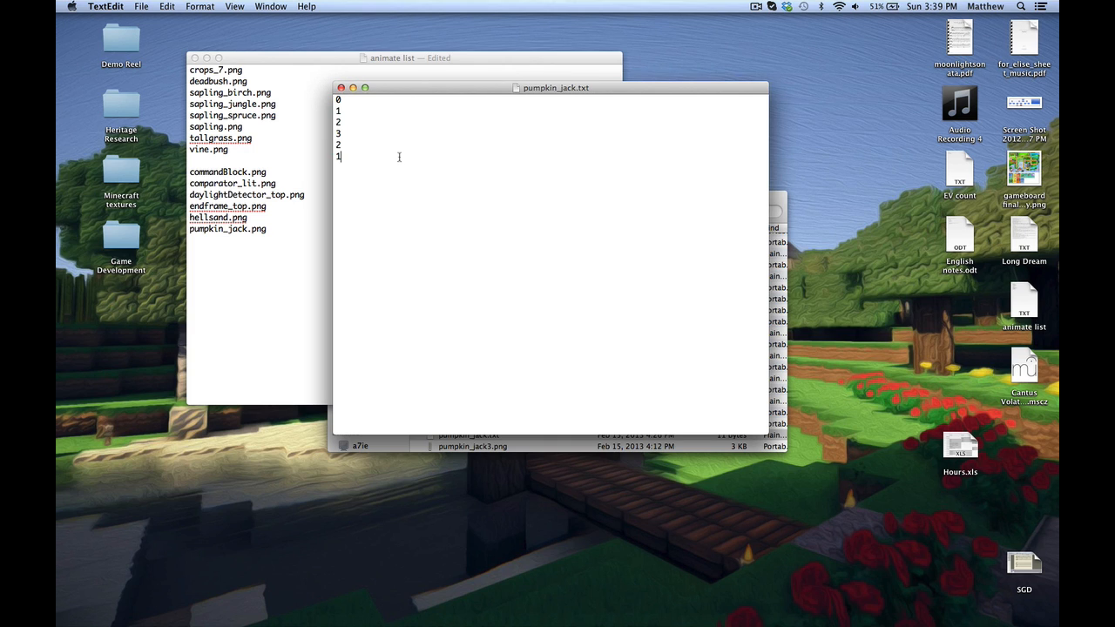
pyautogui.moveTo(402, 165); pyautogui.dragTo(331, 94)
pyautogui.click(386, 181)
# Try replacing the frame order with 4, 5, 6, 7, 6, 5, undo the replacement, and close the text file
pyautogui.moveTo(366, 160); pyautogui.dragTo(302, 89)
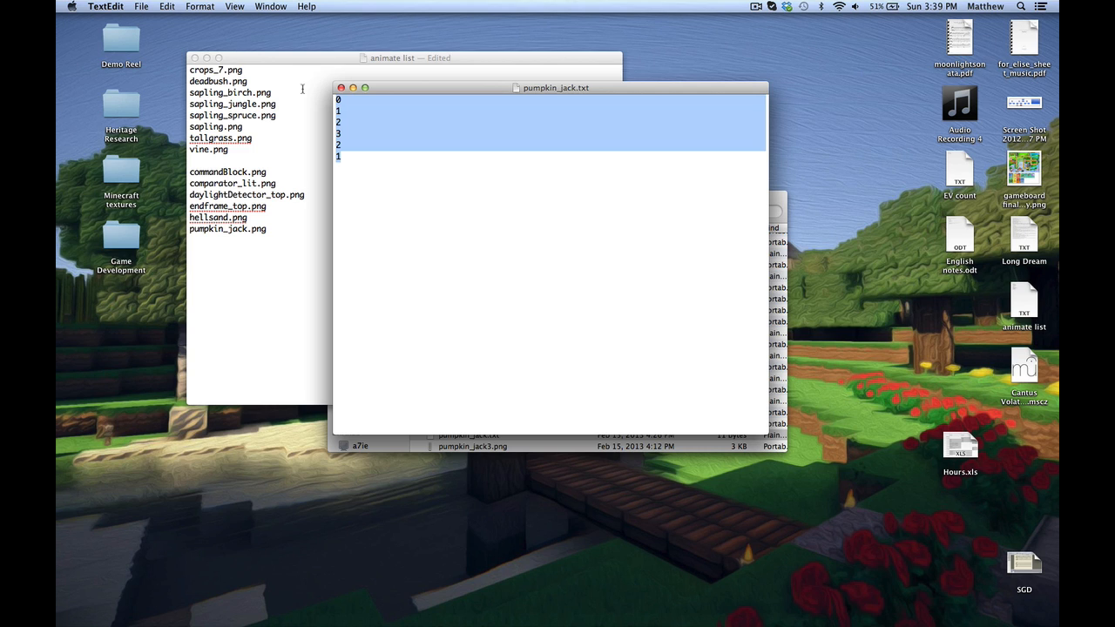
pyautogui.write('3')
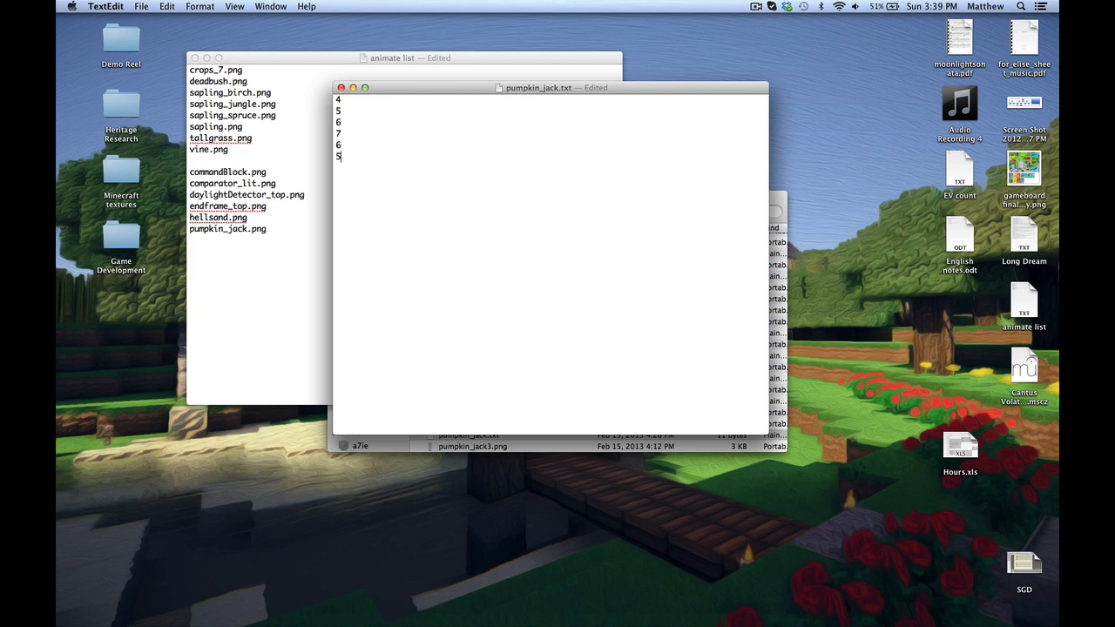
pyautogui.press('super+z')
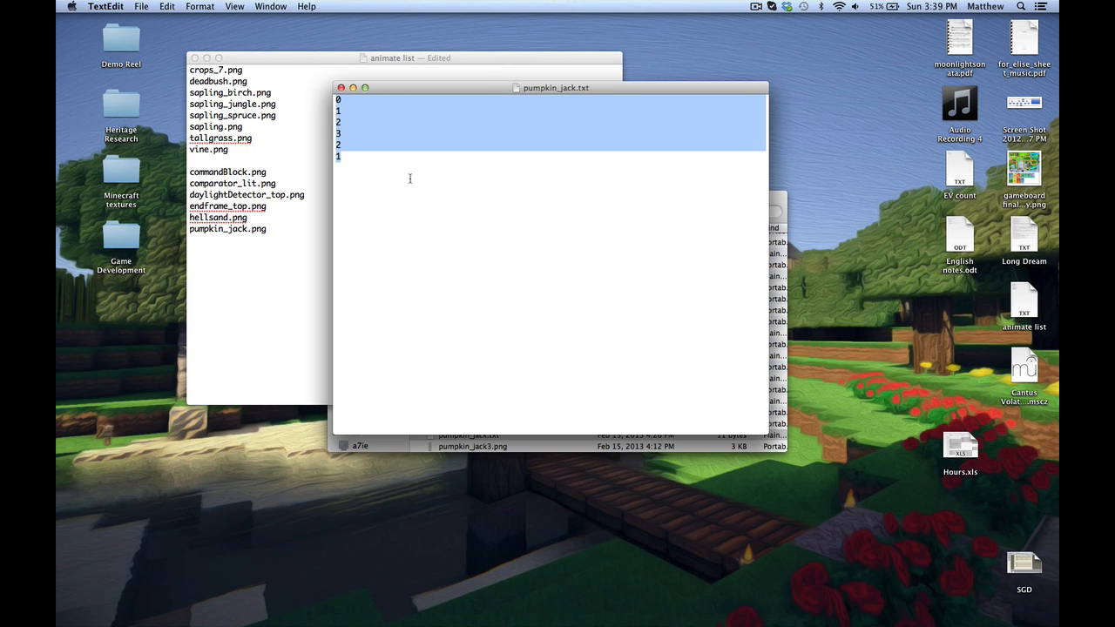
pyautogui.click(409, 178)
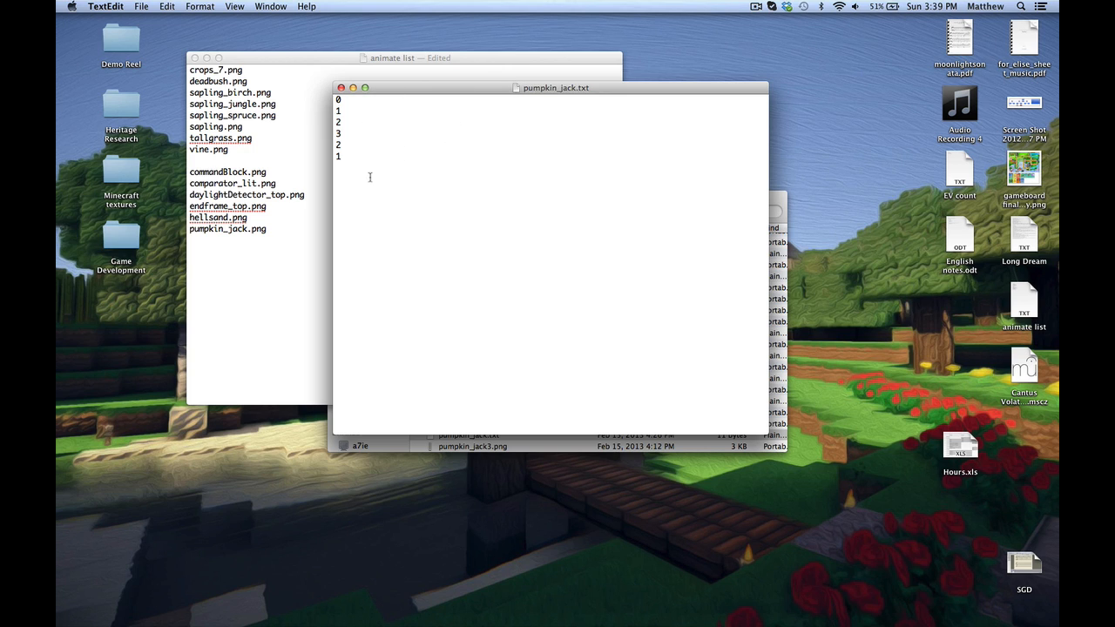
pyautogui.click(341, 89)
pyautogui.click(674, 202)
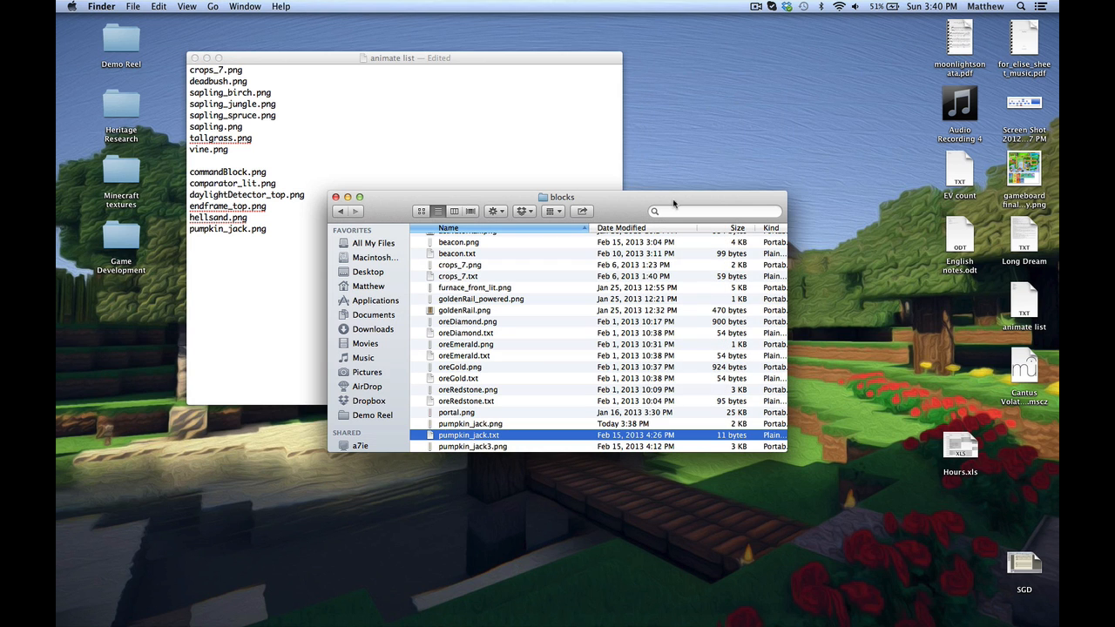
# Launch Minecraft, log in with the saved account, and load the Texture Pack singleplayer world
pyautogui.click(464, 611)
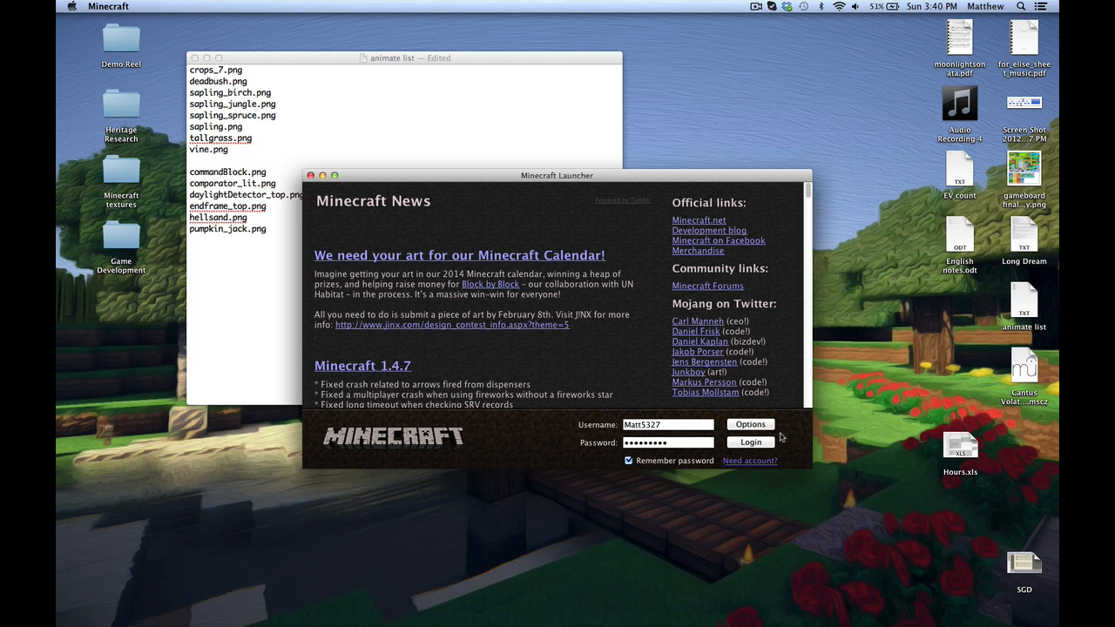
pyautogui.click(759, 446)
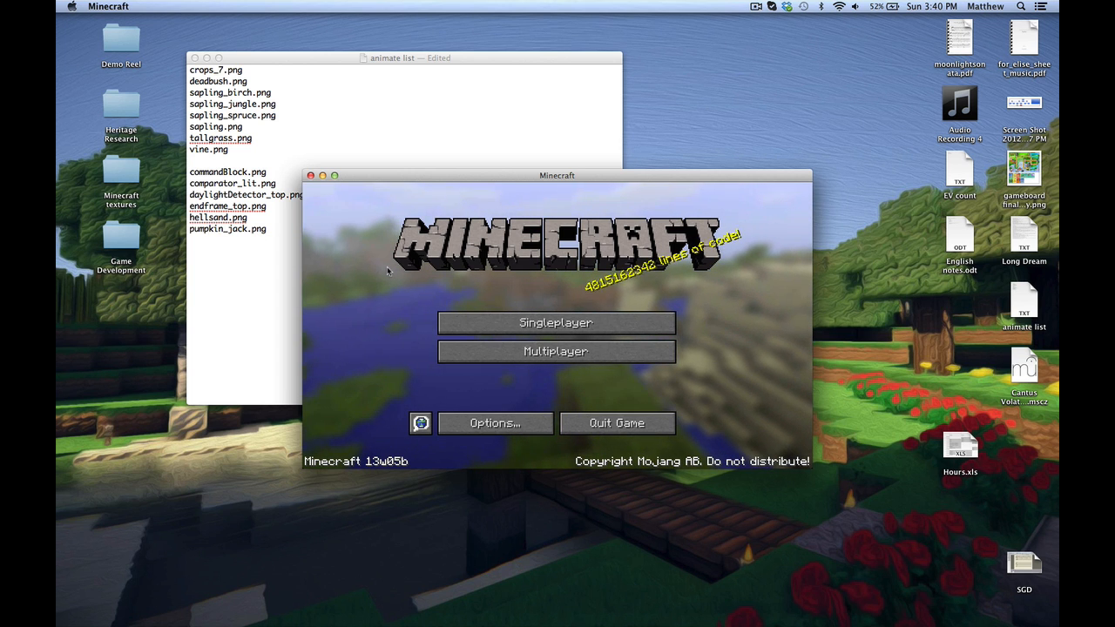
pyautogui.click(488, 327)
pyautogui.doubleClick(553, 231)
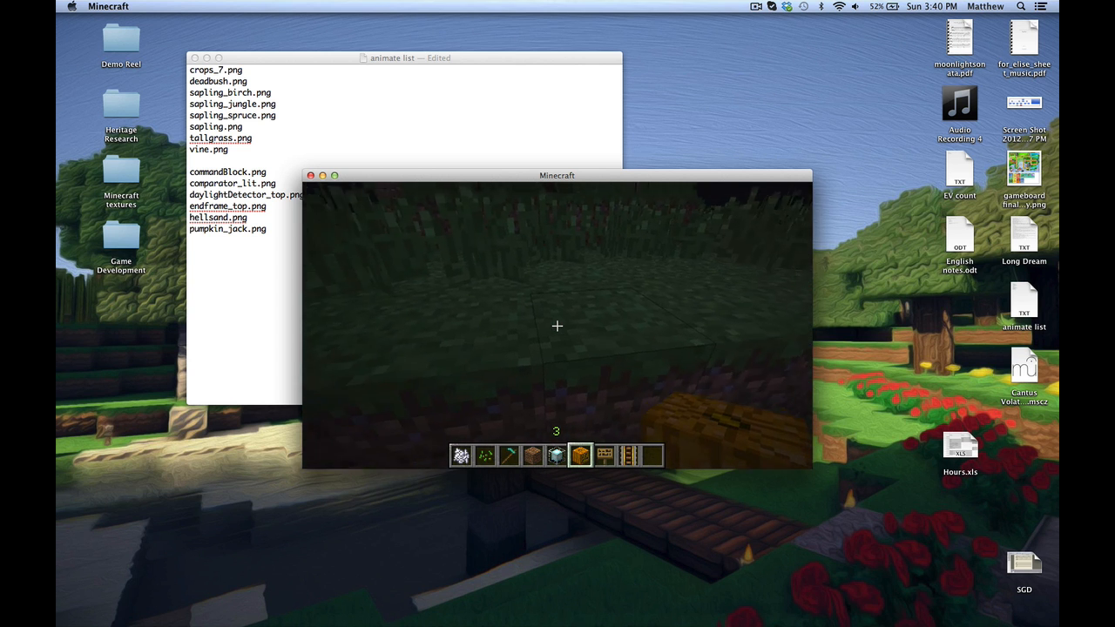
# Examine the jack-o'-lantern's animated face up close in the world, and save and quit the game
pyautogui.press('w')
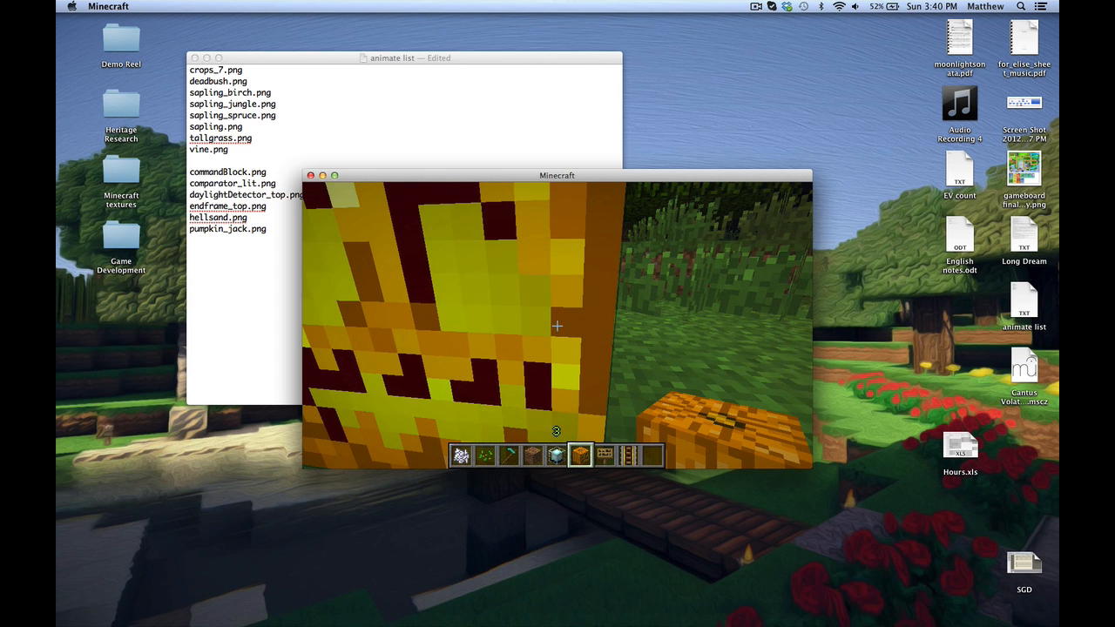
pyautogui.press('s')
pyautogui.press('w')
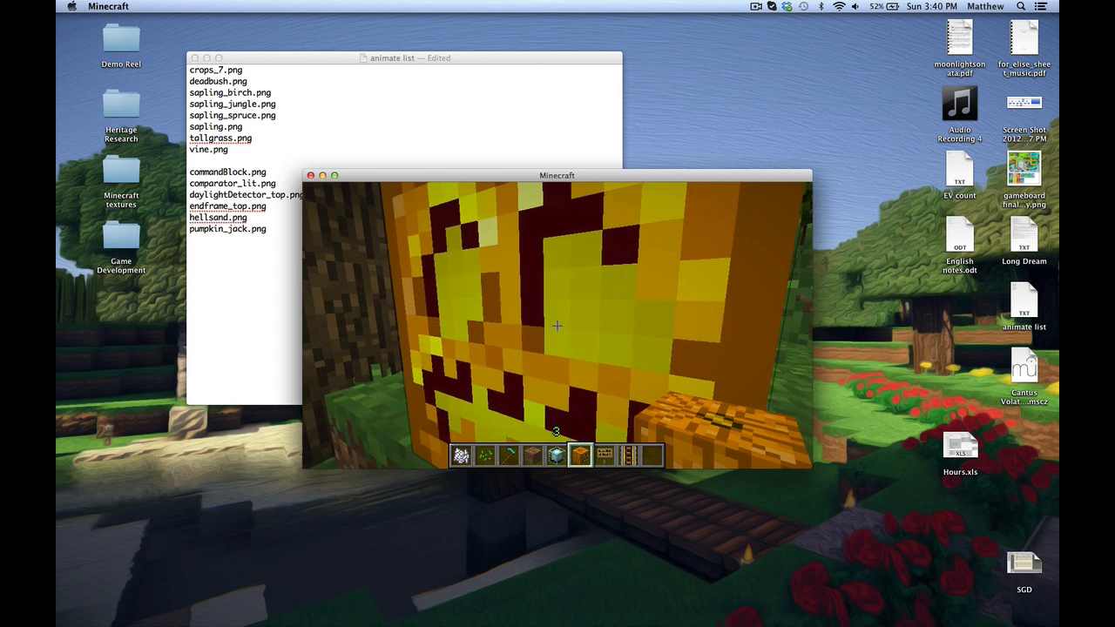
pyautogui.click(557, 326)
pyautogui.press('Escape')
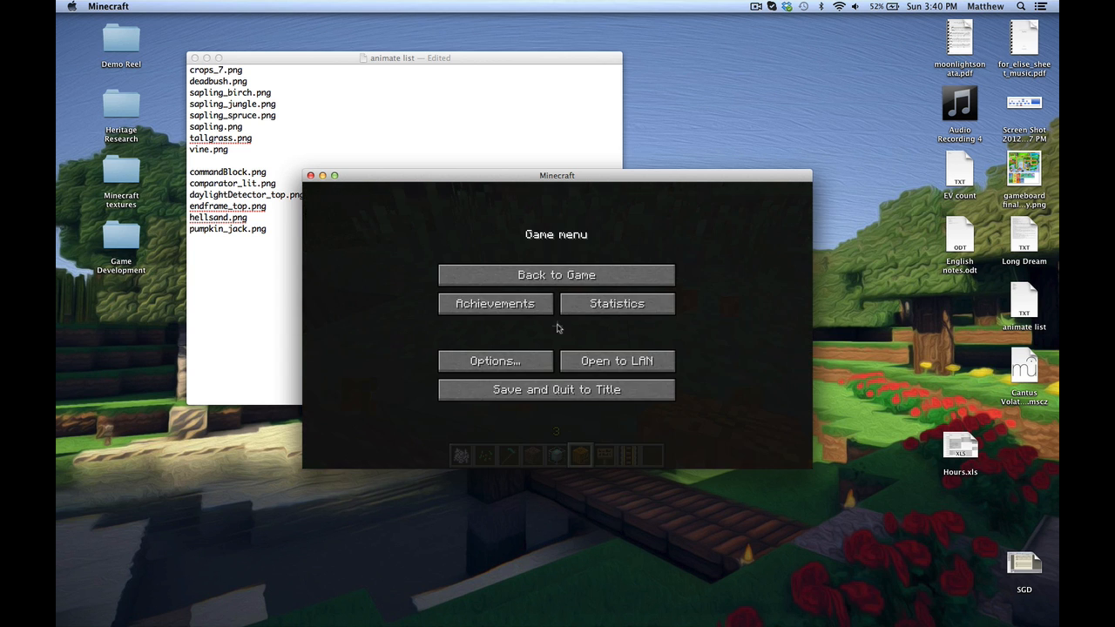
pyautogui.click(575, 389)
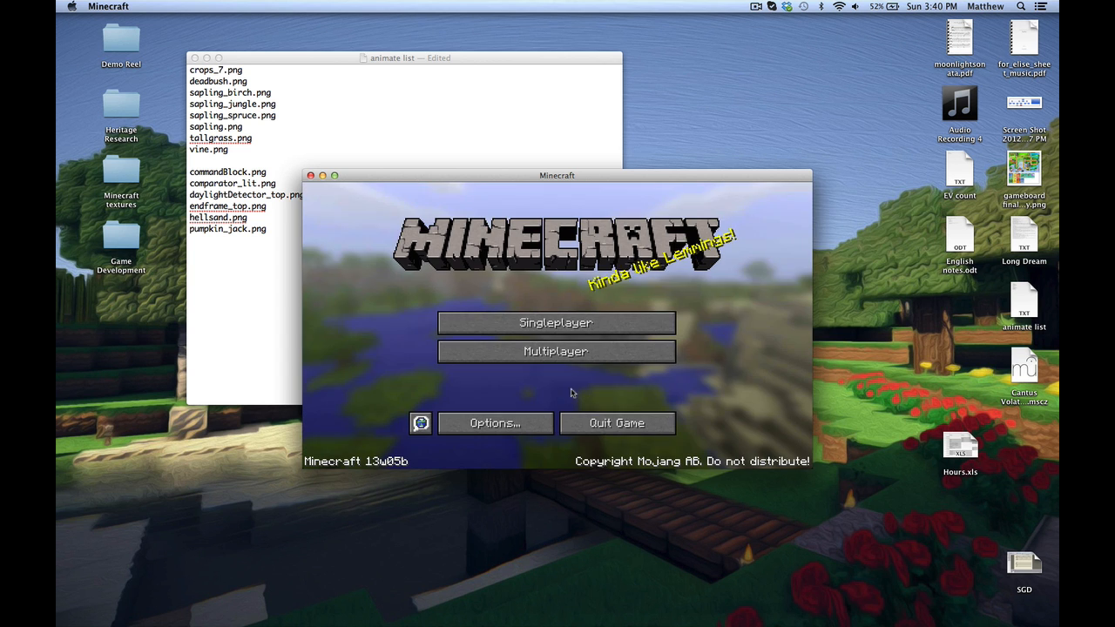
pyautogui.click(603, 423)
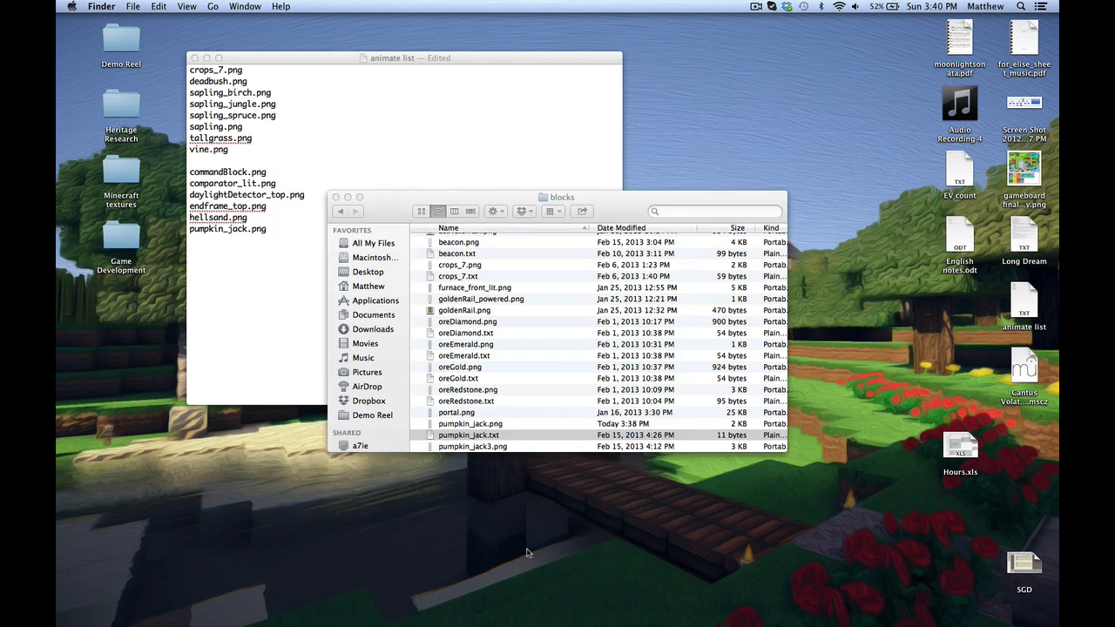
# Change the frame order in pumpkin_jack.txt to 0, 2, 4, 6, 4, 2 and save the file
pyautogui.doubleClick(451, 436)
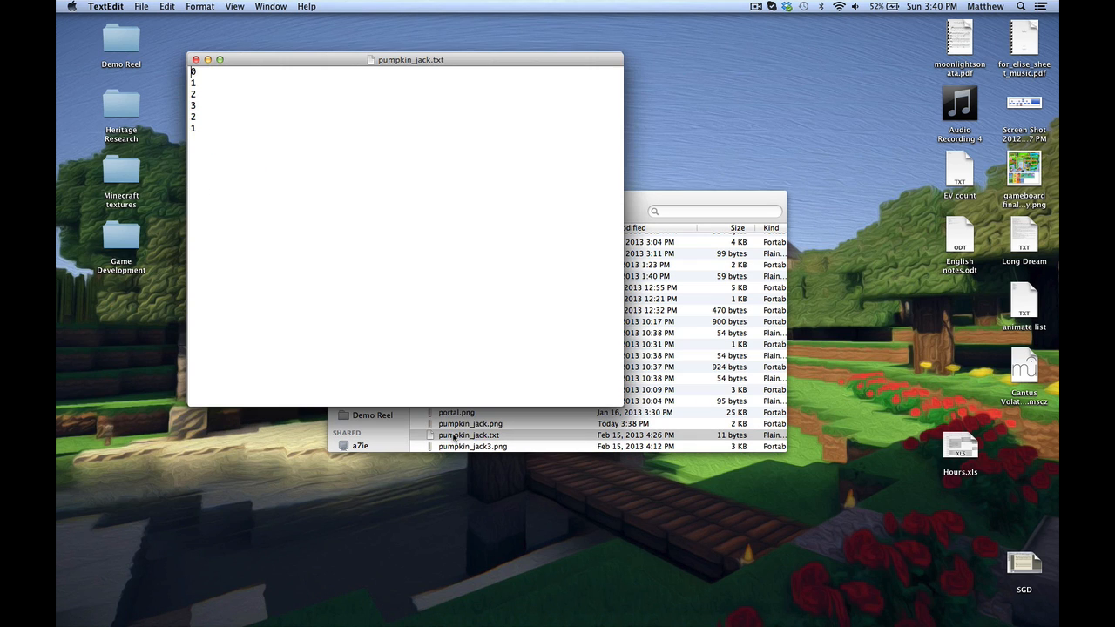
pyautogui.click(201, 81)
pyautogui.press('BackSpace')
pyautogui.write('2')
pyautogui.press('Down')
pyautogui.press('BackSpace')
pyautogui.write('3')
pyautogui.press('BackSpace')
pyautogui.write('4')
pyautogui.press('Down')
pyautogui.press('BackSpace')
pyautogui.write('6')
pyautogui.press('Down')
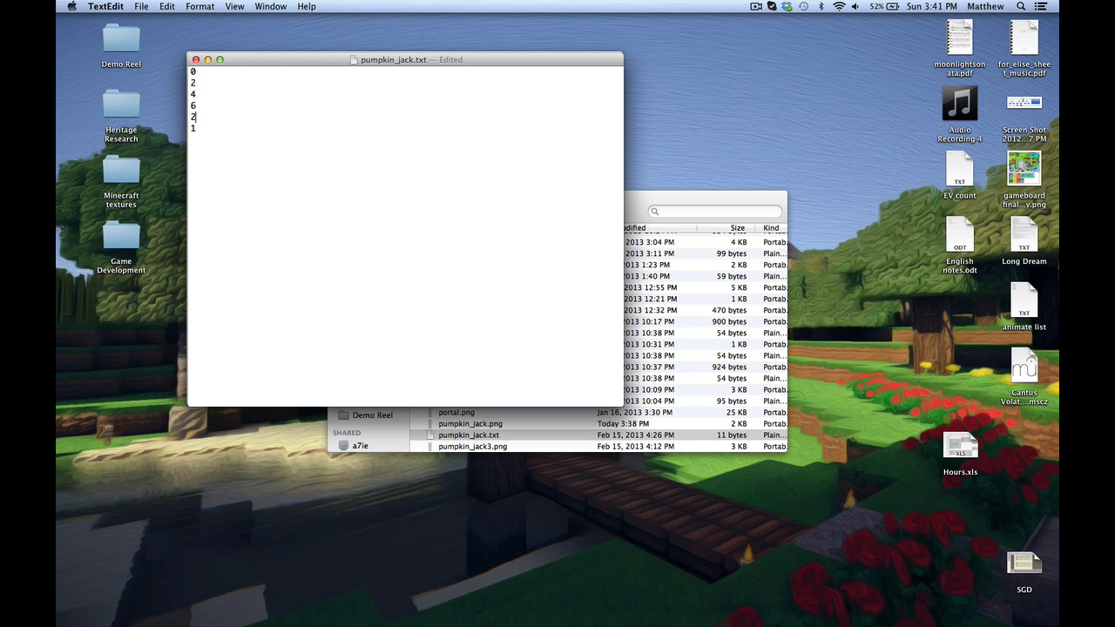
pyautogui.press('BackSpace')
pyautogui.write('4')
pyautogui.press('Down')
pyautogui.click(137, 6)
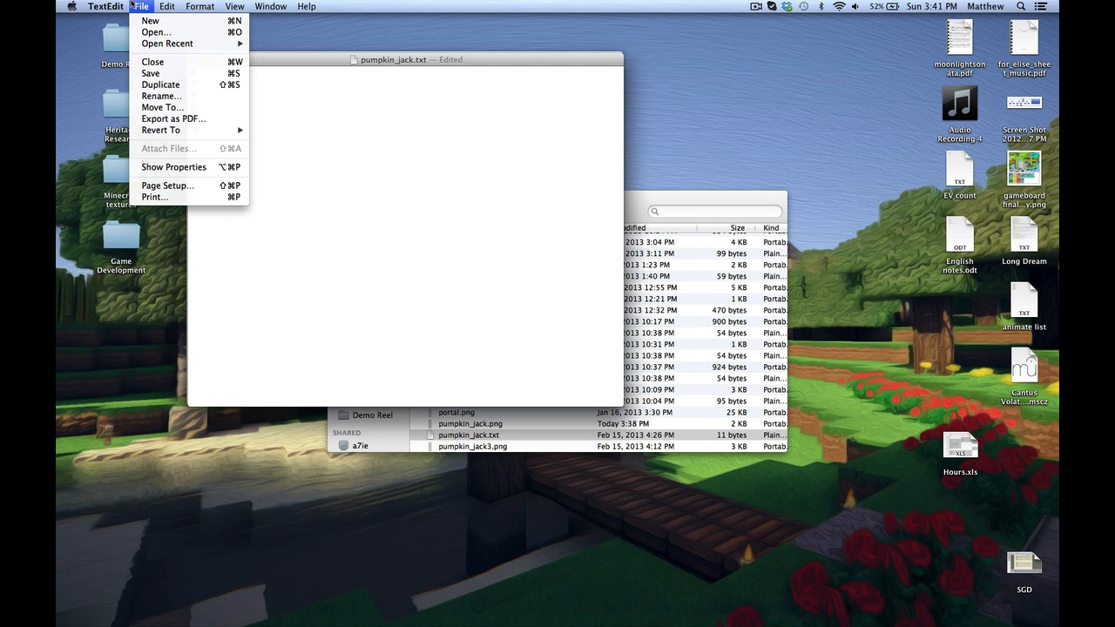
pyautogui.click(192, 81)
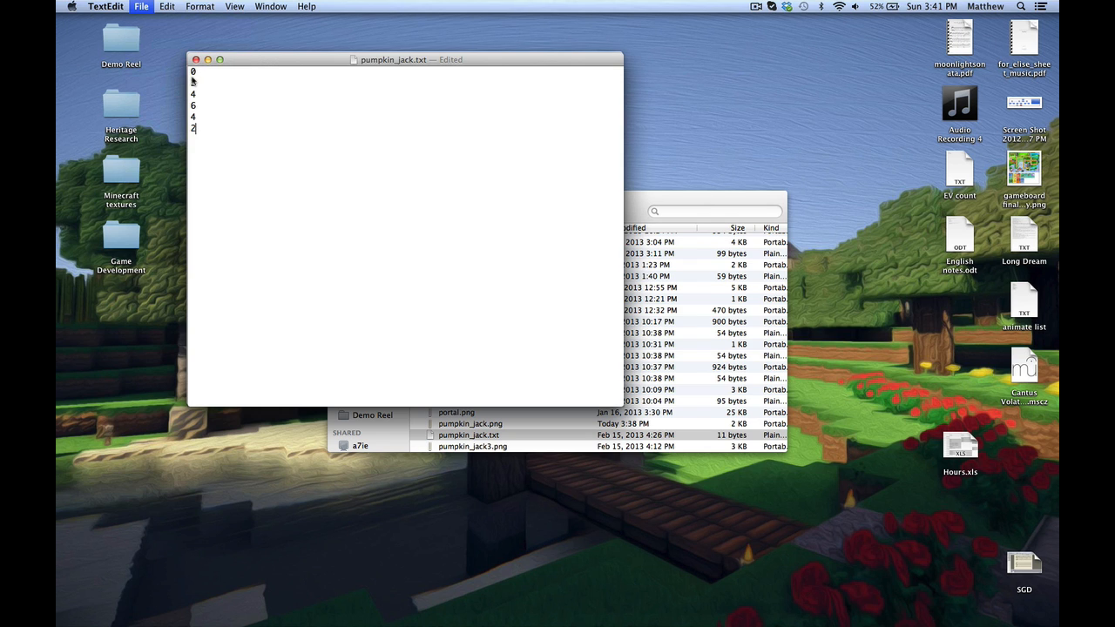
# Relaunch Minecraft and reopen the Texture Pack world to test the 0, 2, 4, 6, 4, 2 frame order
pyautogui.moveTo(596, 615)
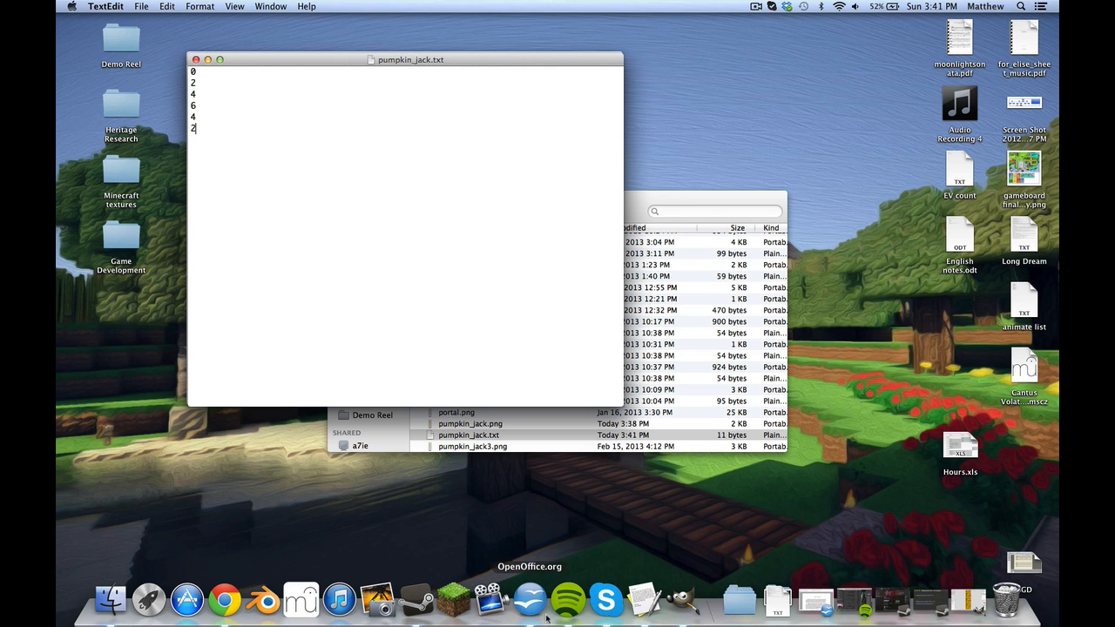
pyautogui.click(454, 600)
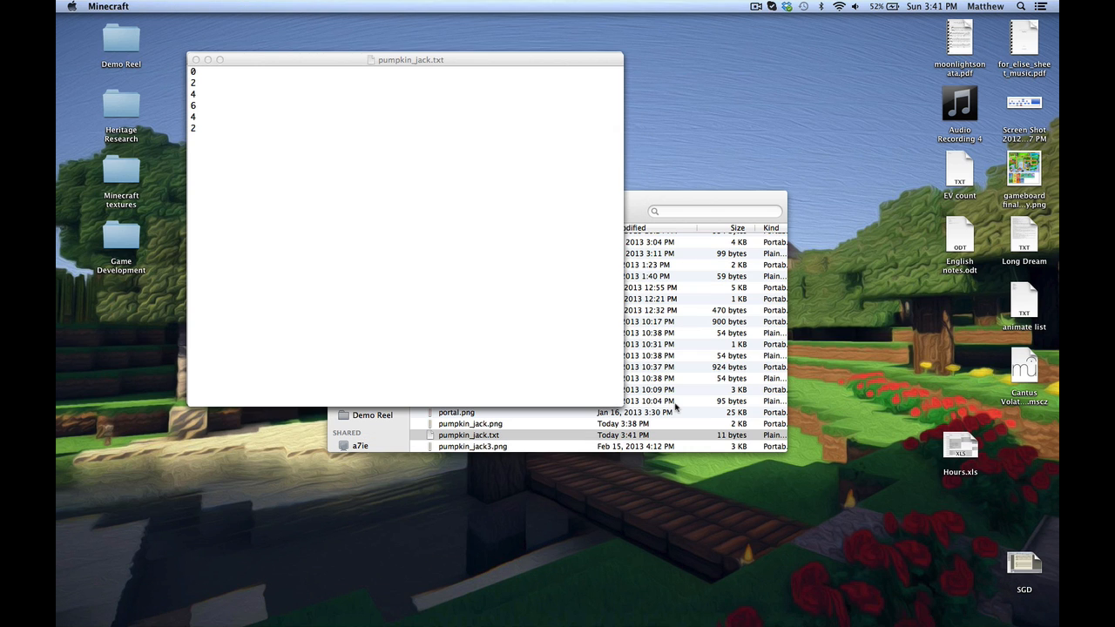
pyautogui.click(753, 443)
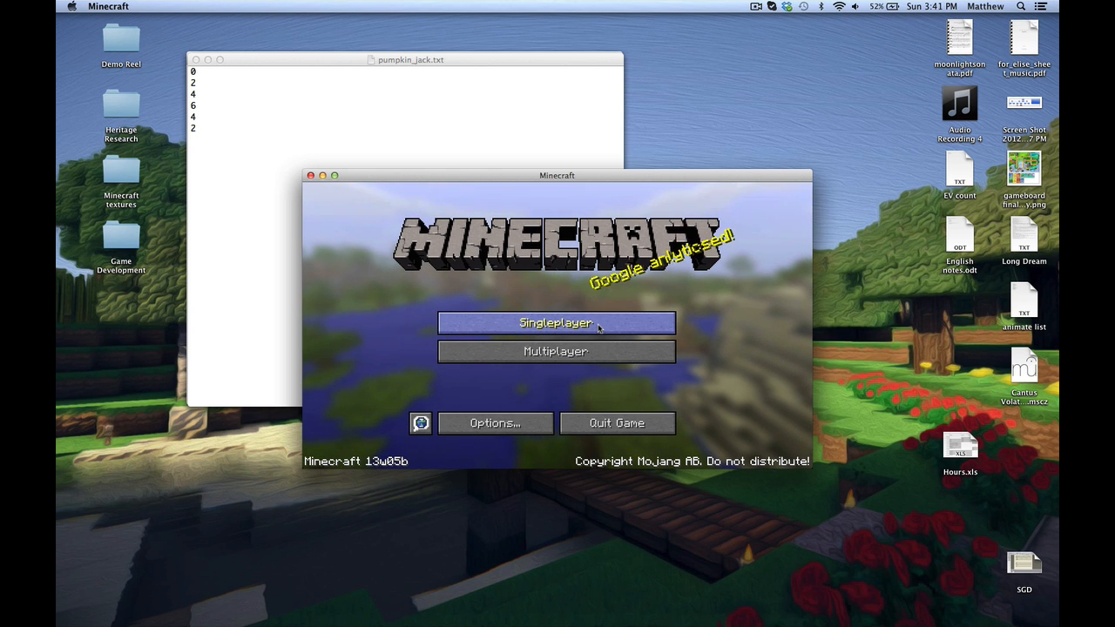
pyautogui.click(598, 328)
pyautogui.click(585, 251)
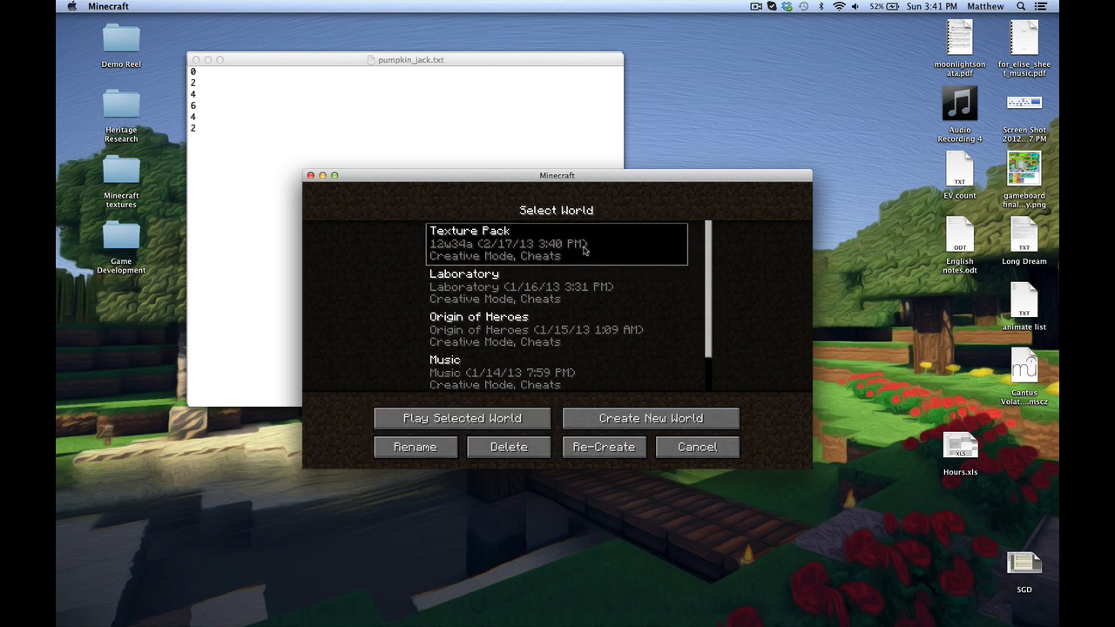
pyautogui.doubleClick(585, 251)
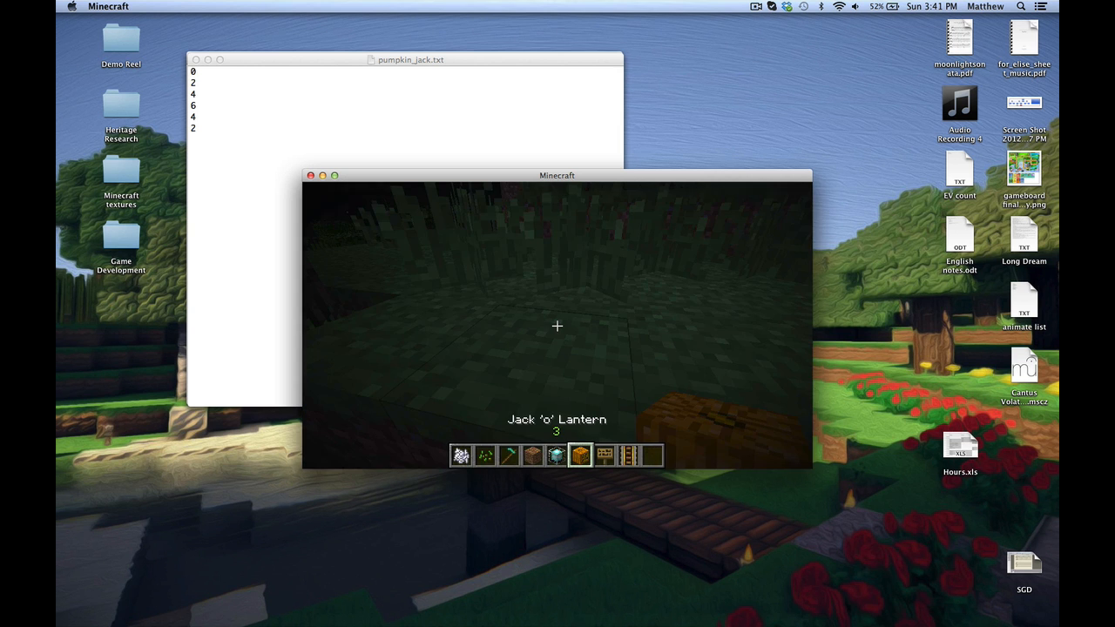
# Place a jack-o'-lantern on the grass, examine its animation from near and far, and quit the game
pyautogui.rightClick(558, 327)
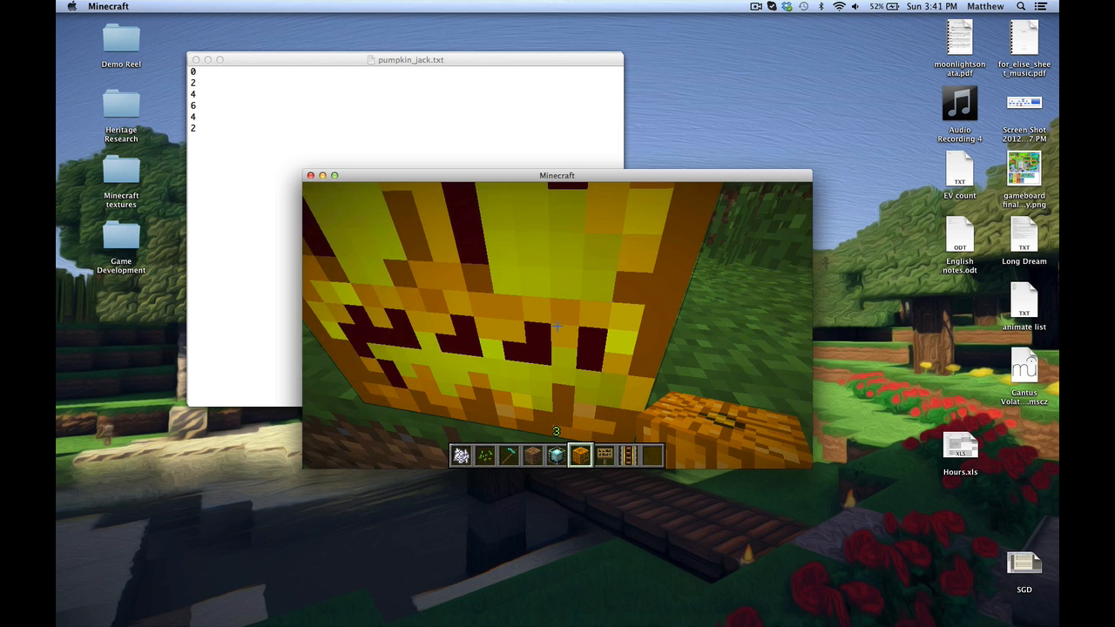
pyautogui.press('s')
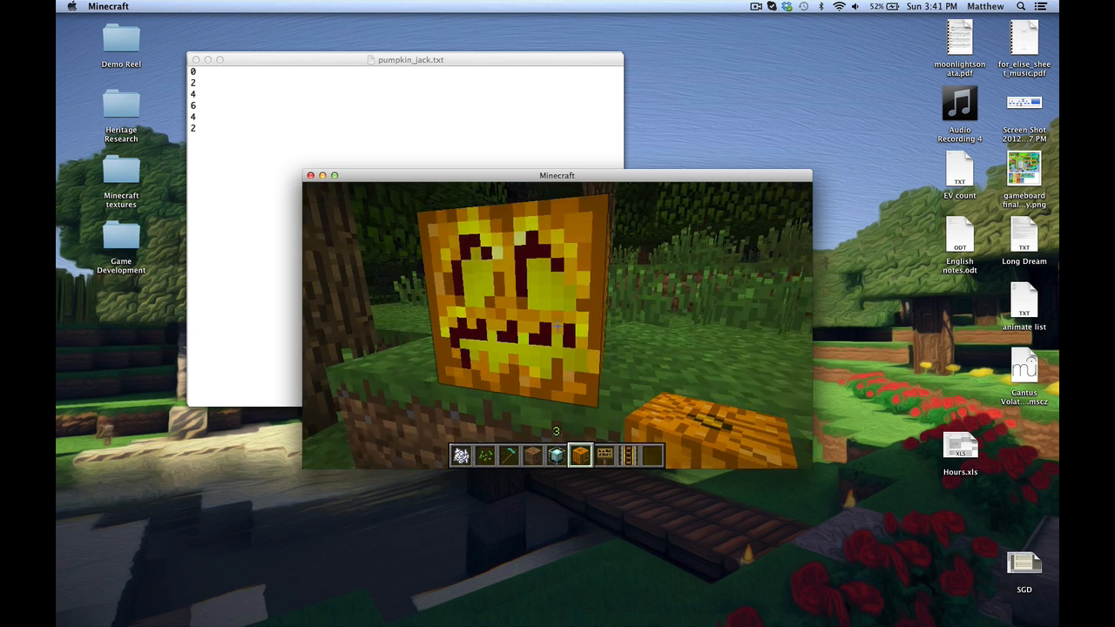
pyautogui.press('w')
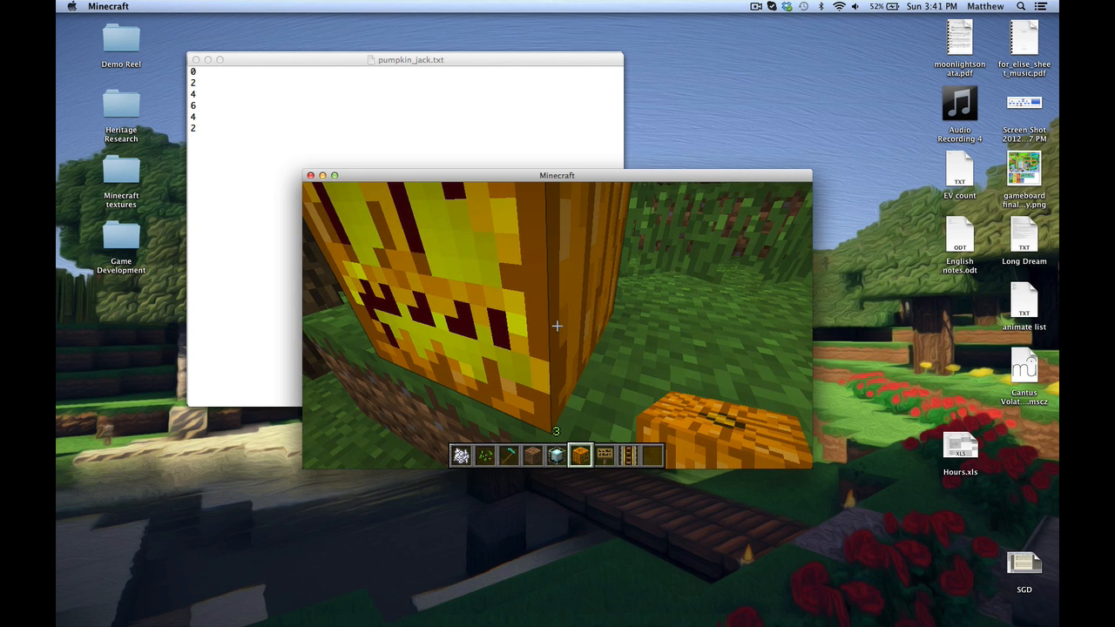
pyautogui.click(557, 326)
pyautogui.press('Escape')
pyautogui.click(574, 386)
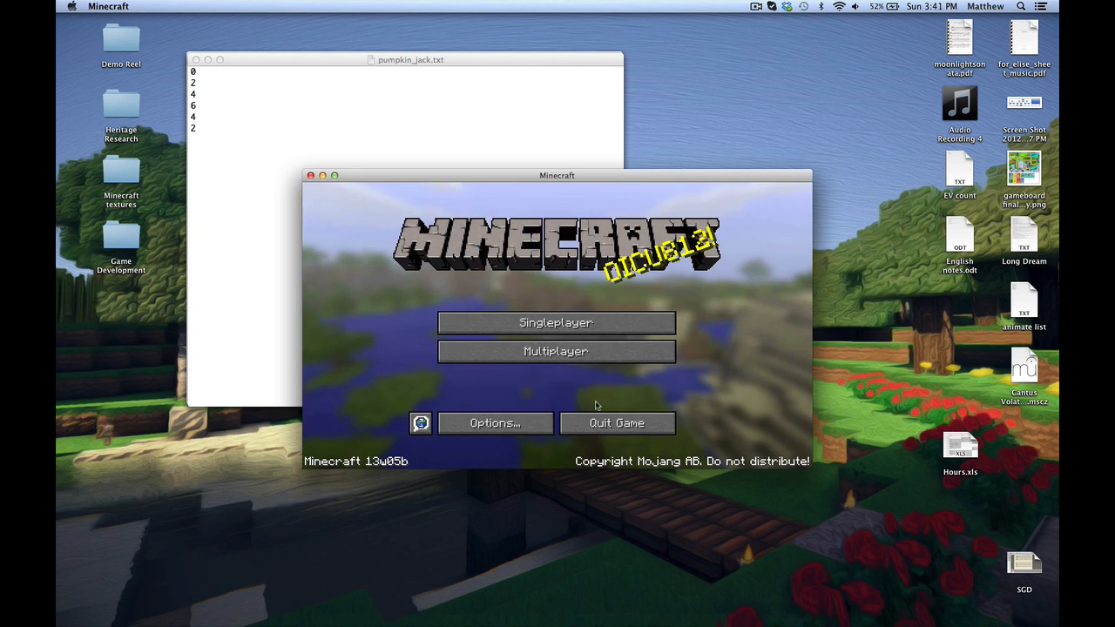
pyautogui.click(599, 423)
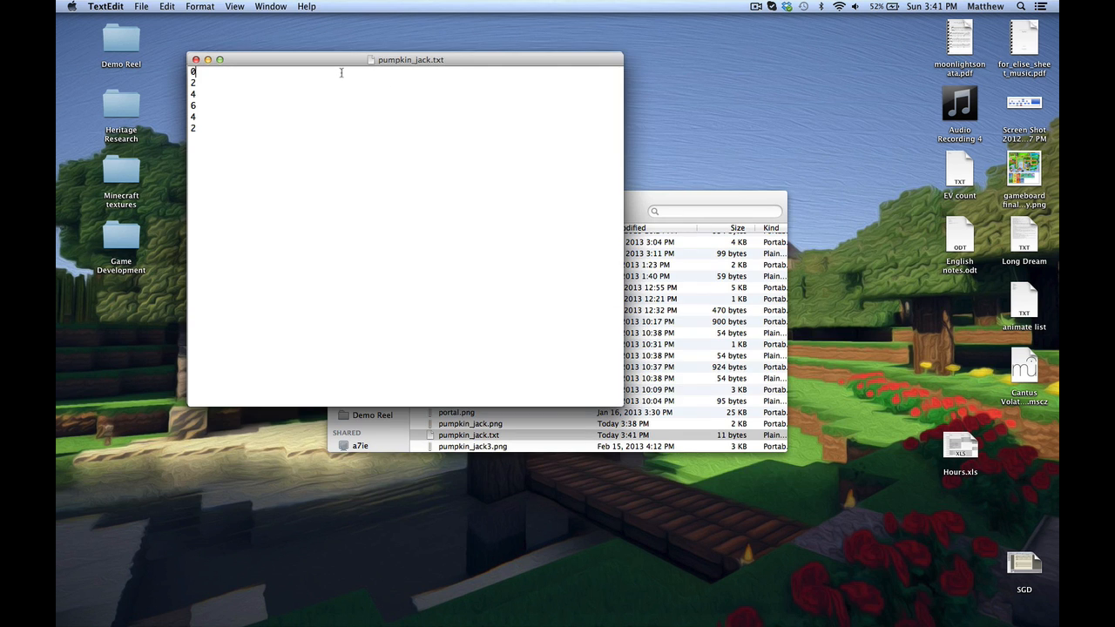
# Change the frame order in pumpkin_jack.txt to 0, 3, 6, 9, 6, 3
pyautogui.click(299, 80)
pyautogui.press('BackSpace')
pyautogui.write('3')
pyautogui.press('Down')
pyautogui.press('BackSpace')
pyautogui.write('6')
pyautogui.press('Down')
pyautogui.press('BackSpace')
pyautogui.write('9')
pyautogui.press('Down')
pyautogui.press('Down')
pyautogui.press('BackSpace')
pyautogui.write('3')
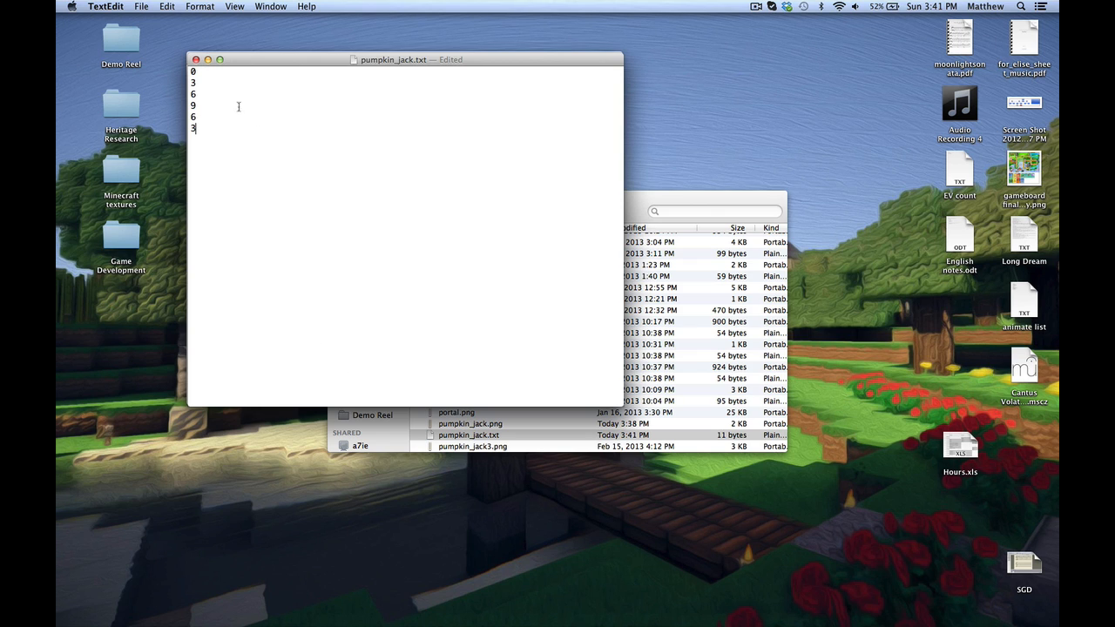
# Start Minecraft again and load the Texture Pack world to test the 0, 3, 6, 9, 6, 3 frame order
pyautogui.moveTo(497, 614)
pyautogui.click(454, 601)
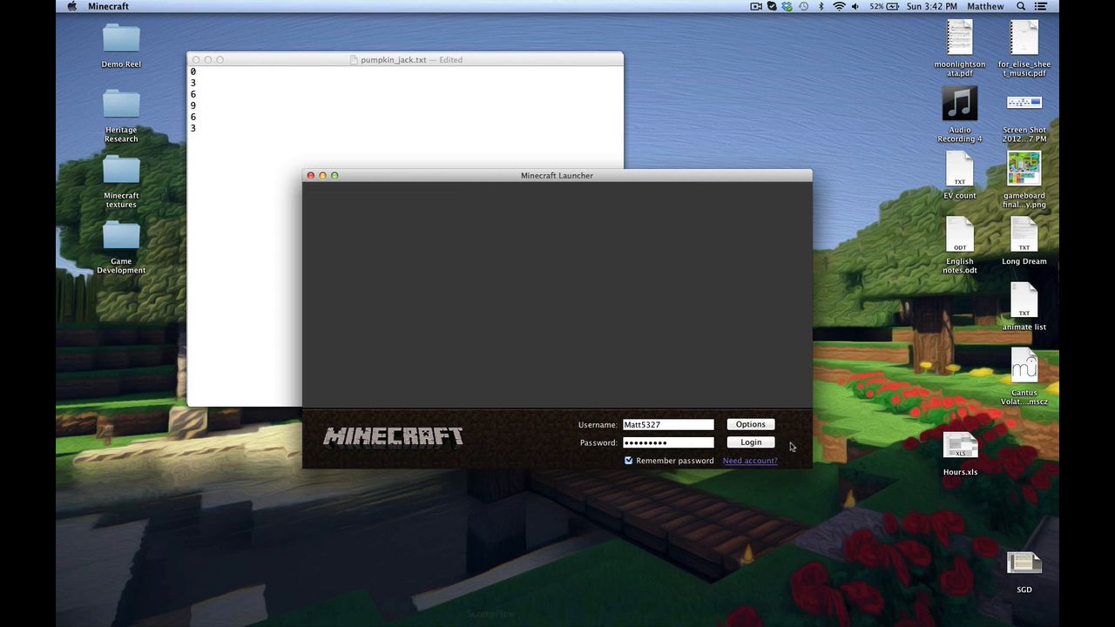
pyautogui.click(767, 442)
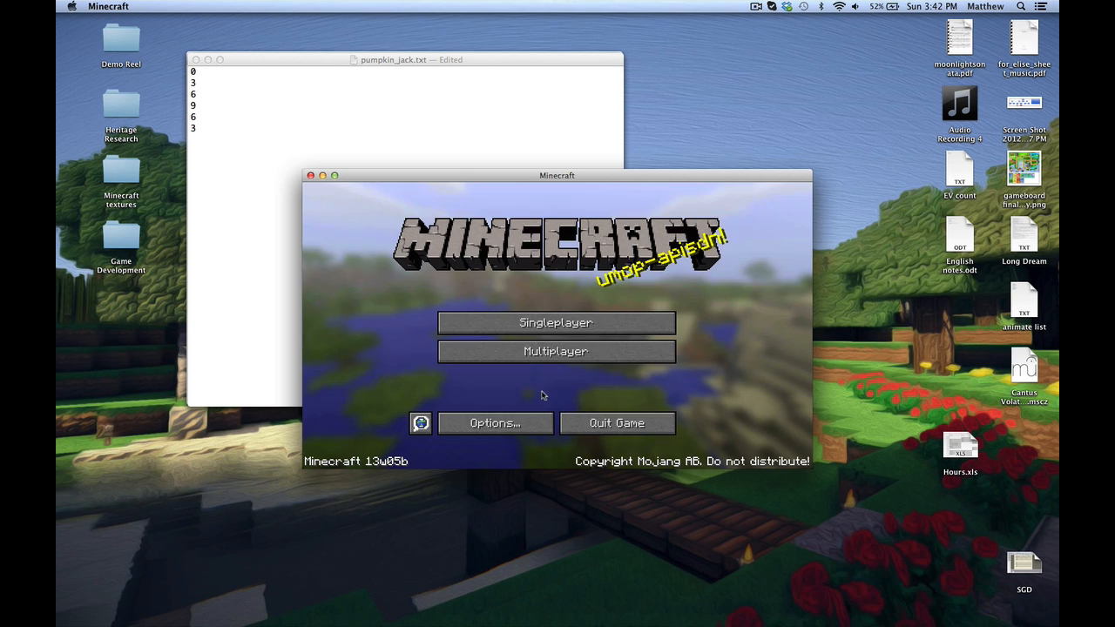
pyautogui.click(572, 326)
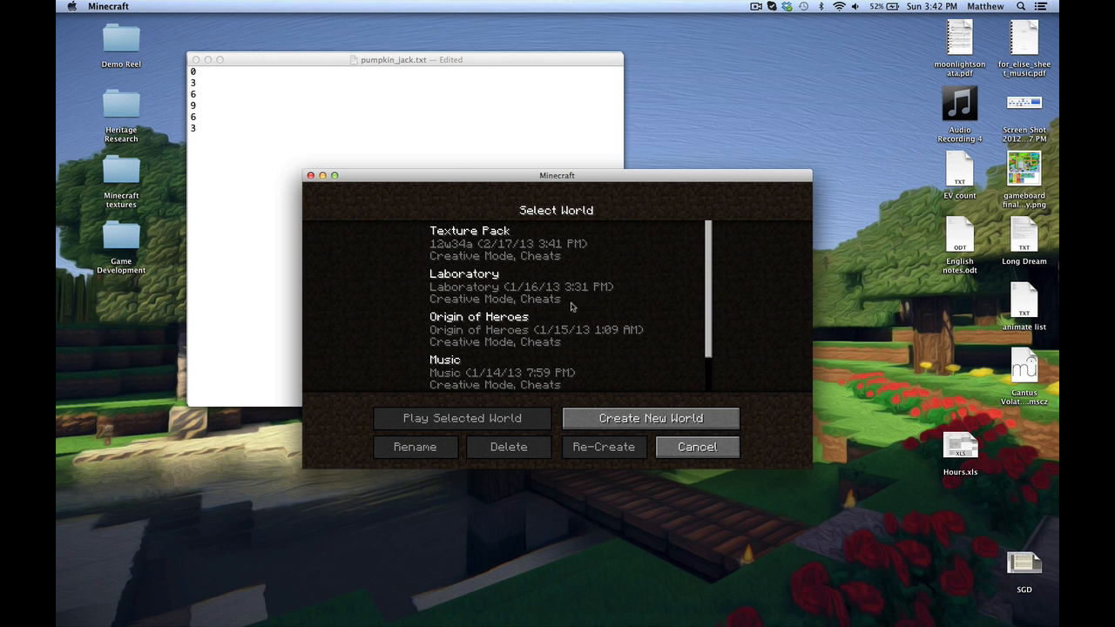
pyautogui.doubleClick(595, 246)
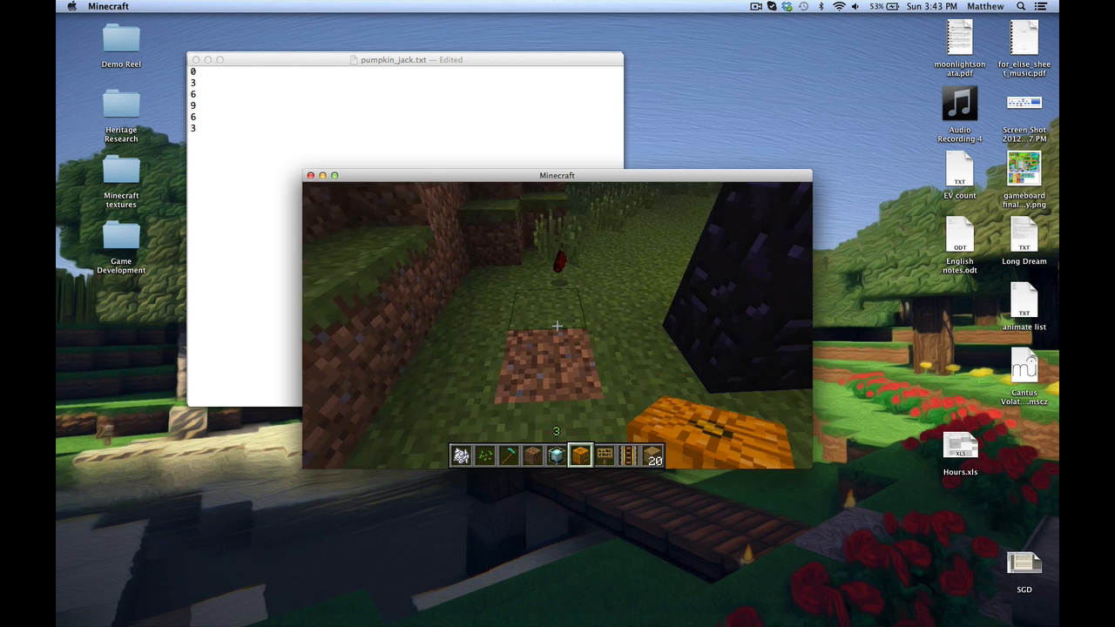
# Stack two jack-o'-lanterns on the grass beside the obsidian to examine their animated faces
pyautogui.press('e')
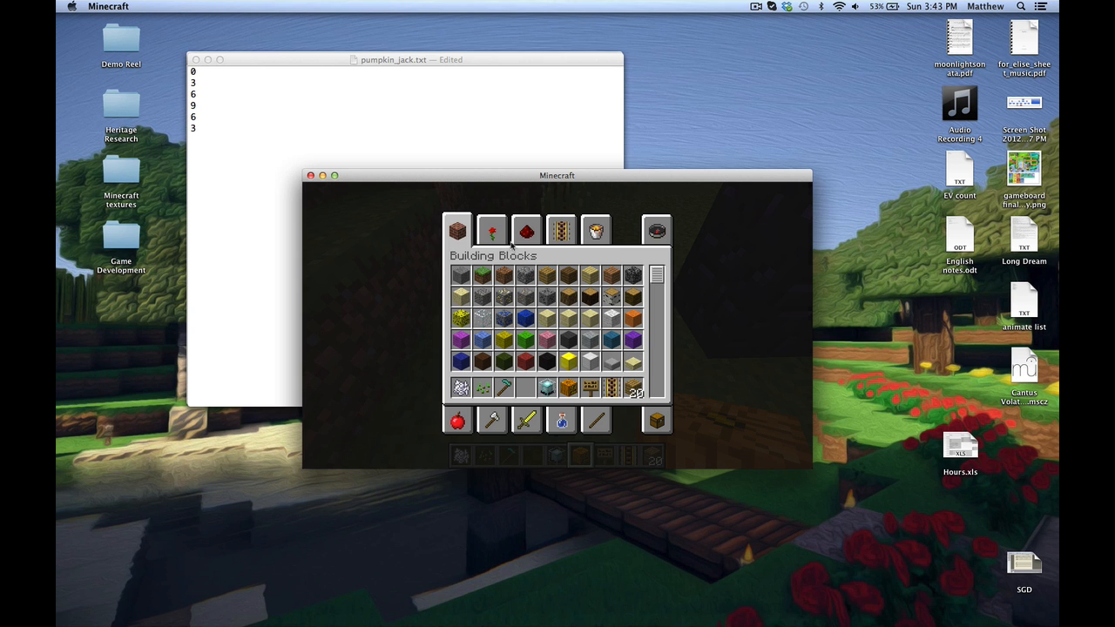
pyautogui.press('e')
pyautogui.rightClick(558, 326)
pyautogui.rightClick(558, 326)
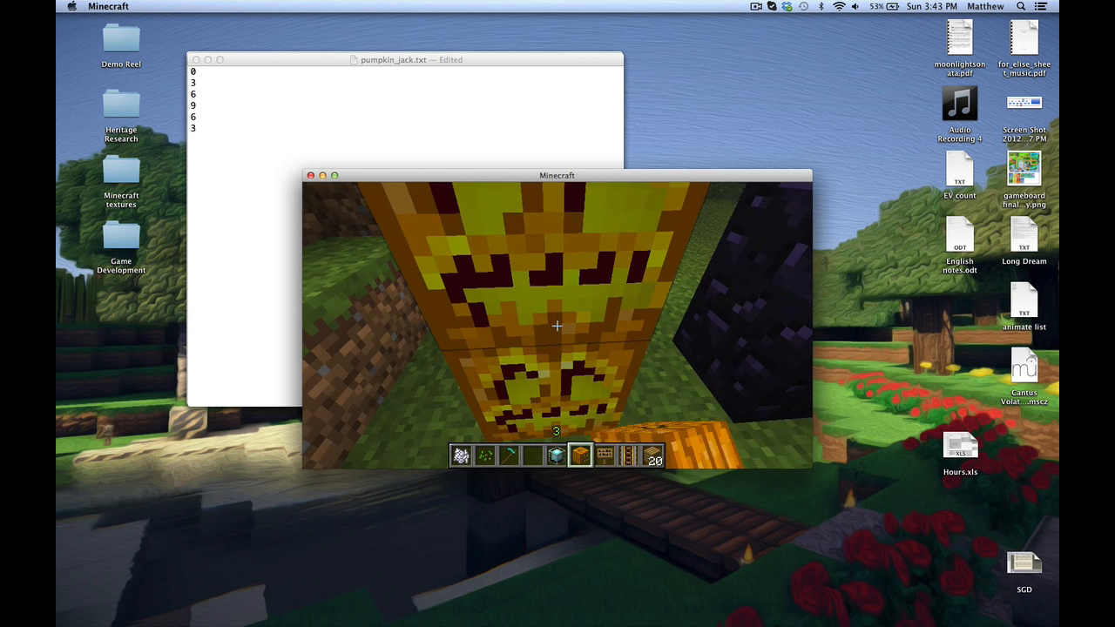
pyautogui.click(557, 325)
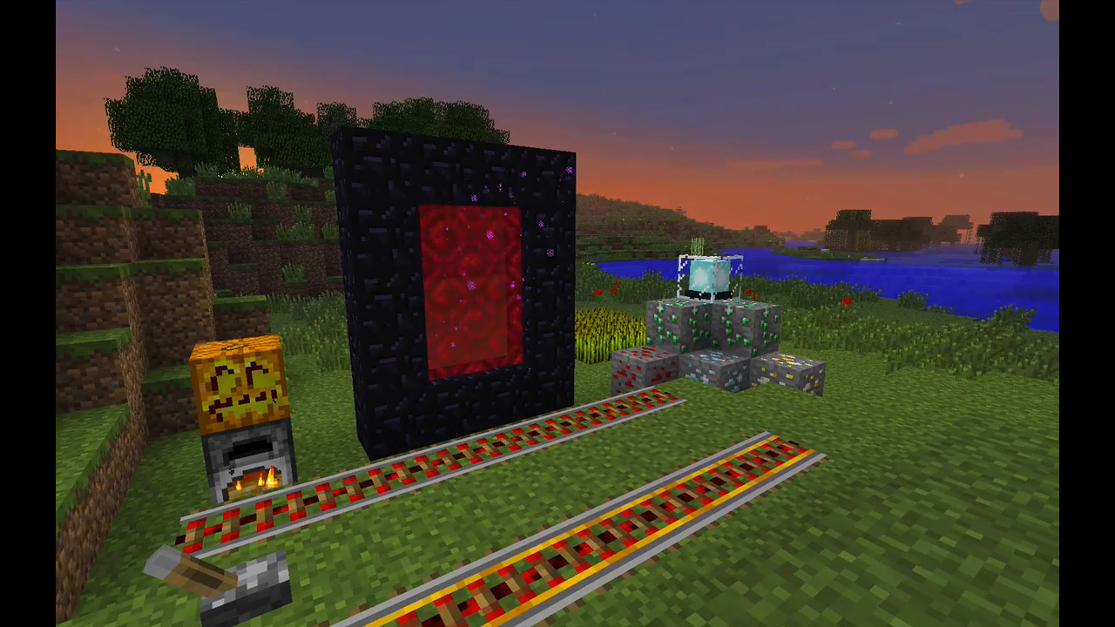
# Fly around the showcase area to examine the animated portal, crops, ores, beacon, rails, furnace and jack-o'-lantern
pyautogui.press('e')
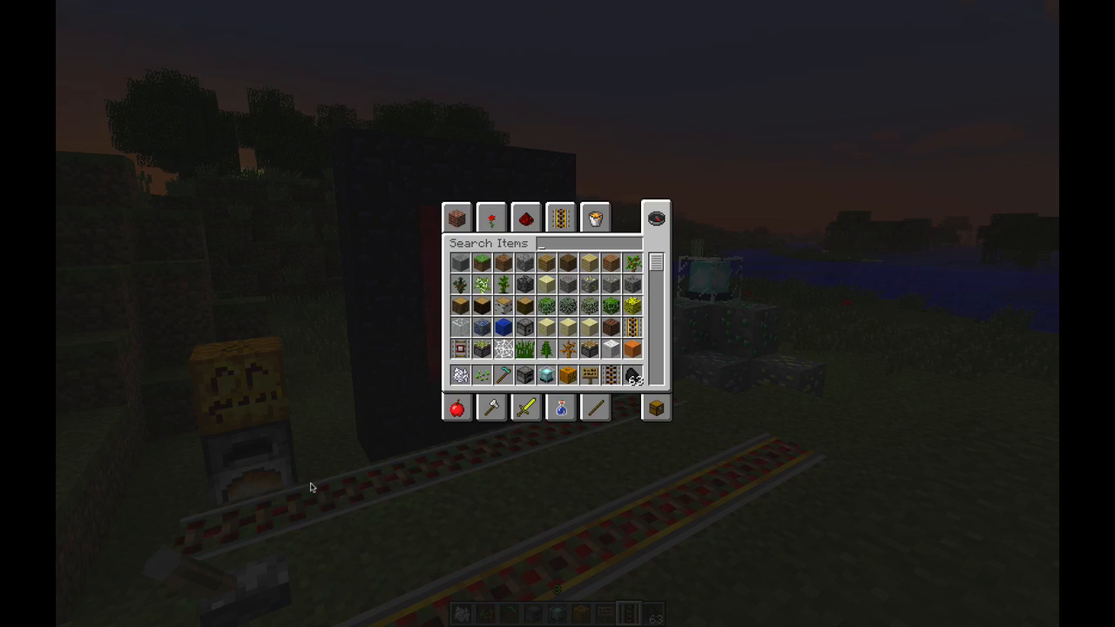
pyautogui.press('e')
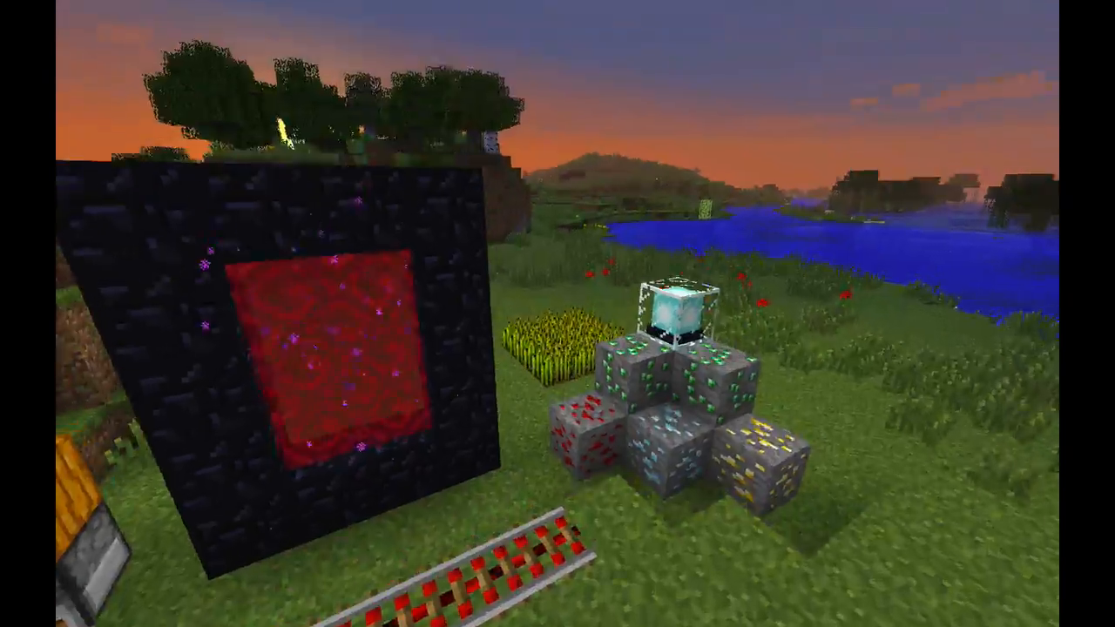
pyautogui.press('space')
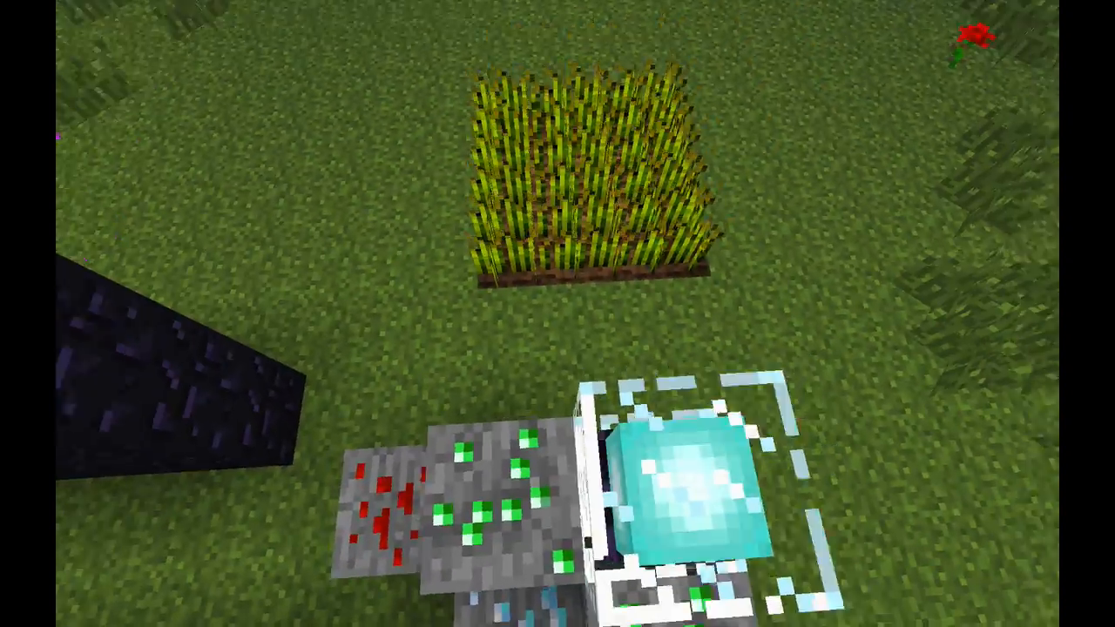
pyautogui.press('s')
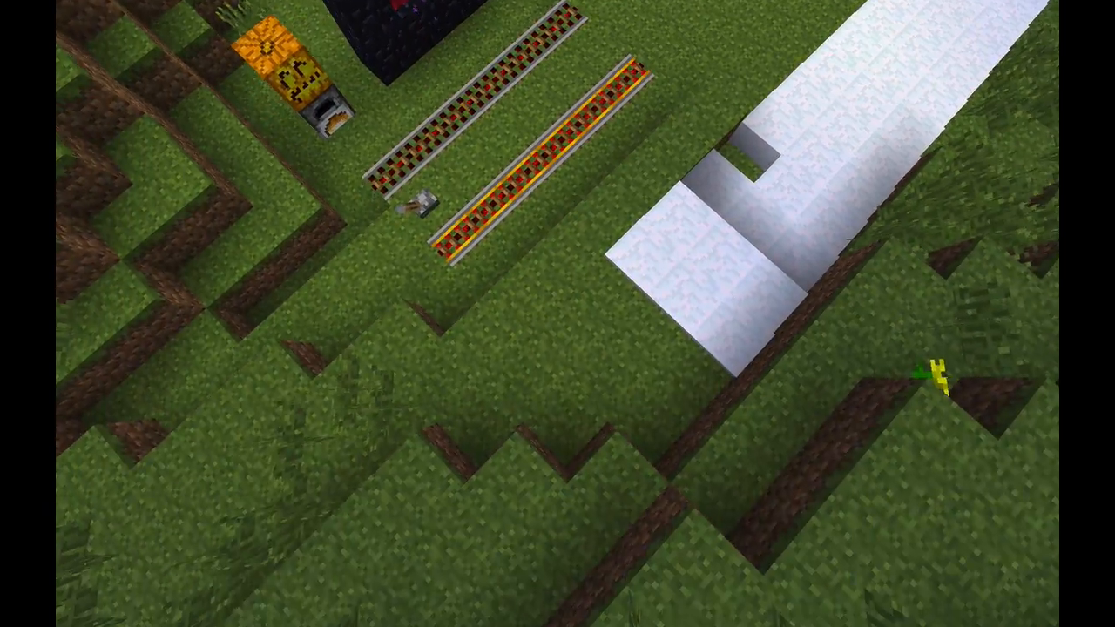
pyautogui.press('shift')
pyautogui.press('d')
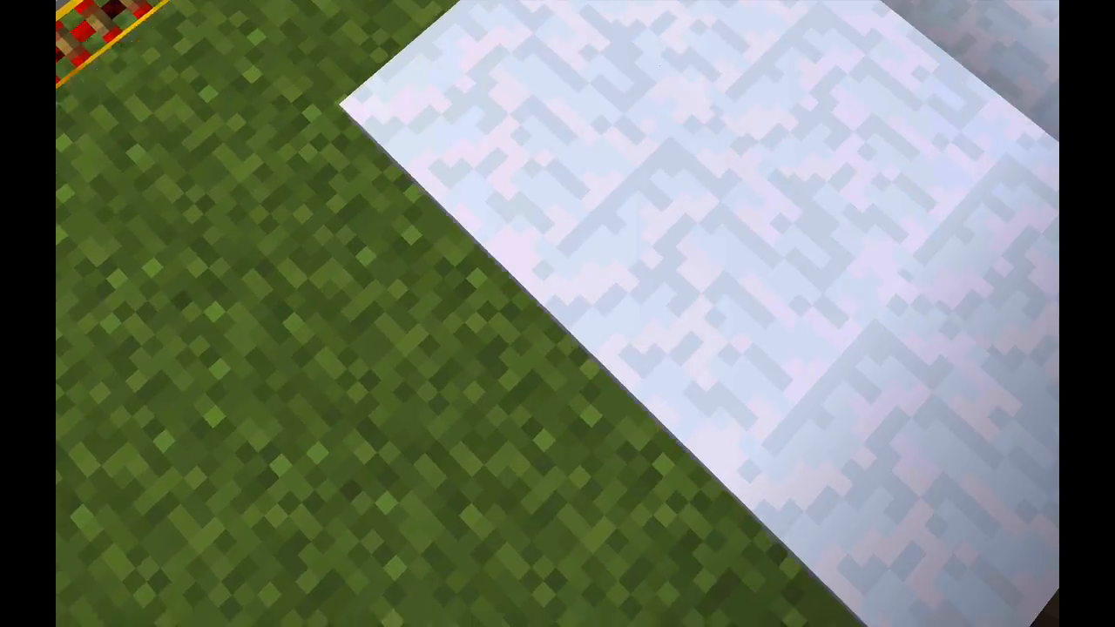
pyautogui.press('a')
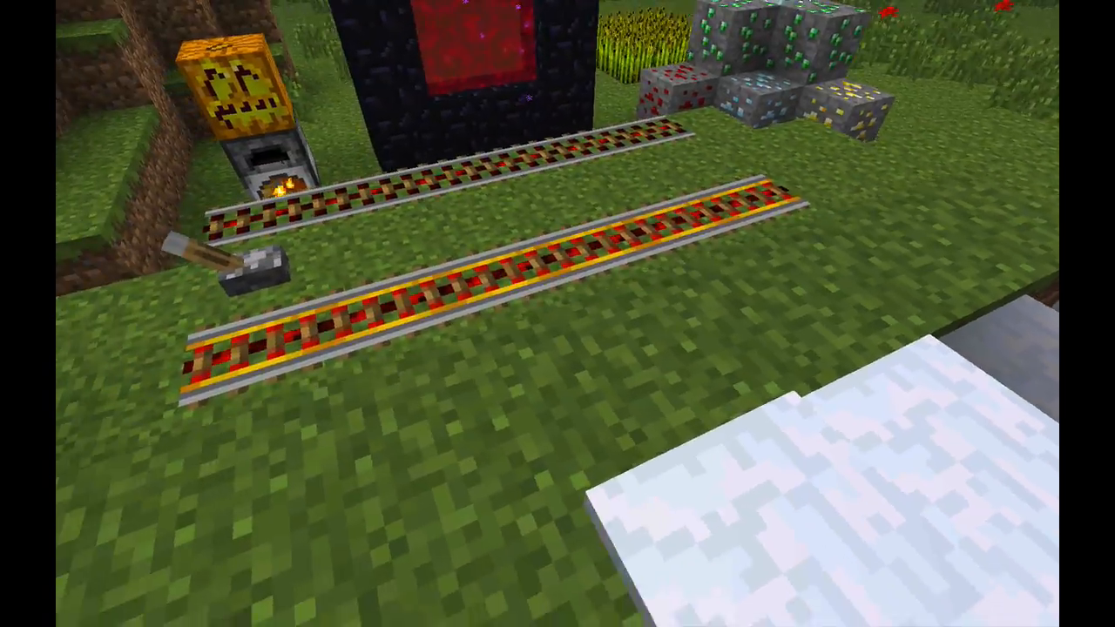
pyautogui.press('w')
pyautogui.press('w')
pyautogui.press('space')
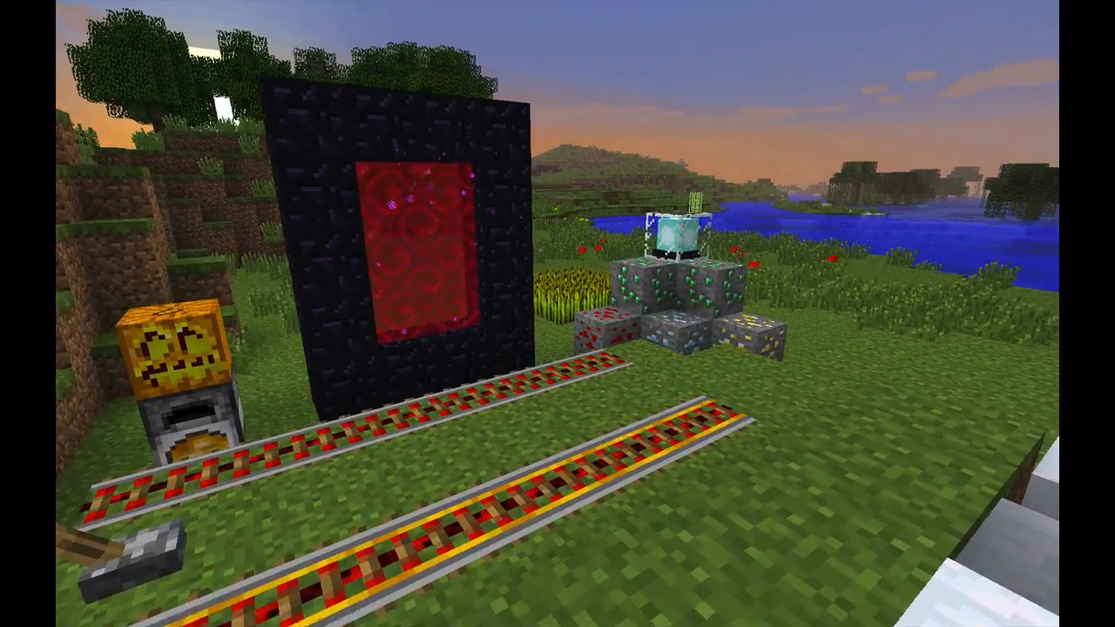
pyautogui.press('s')
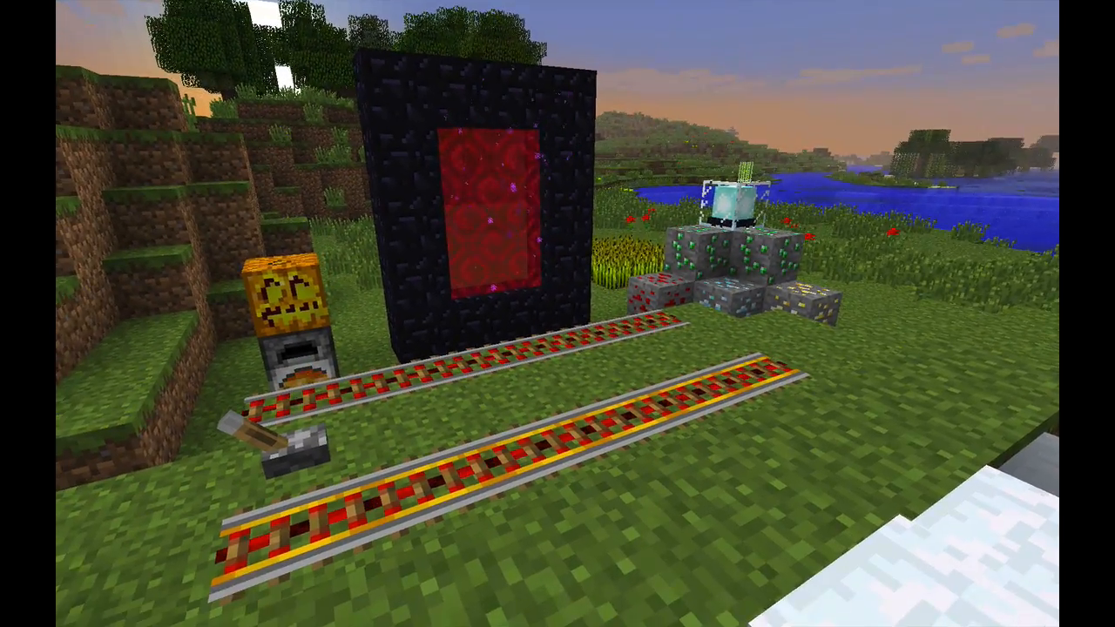
pyautogui.press('w')
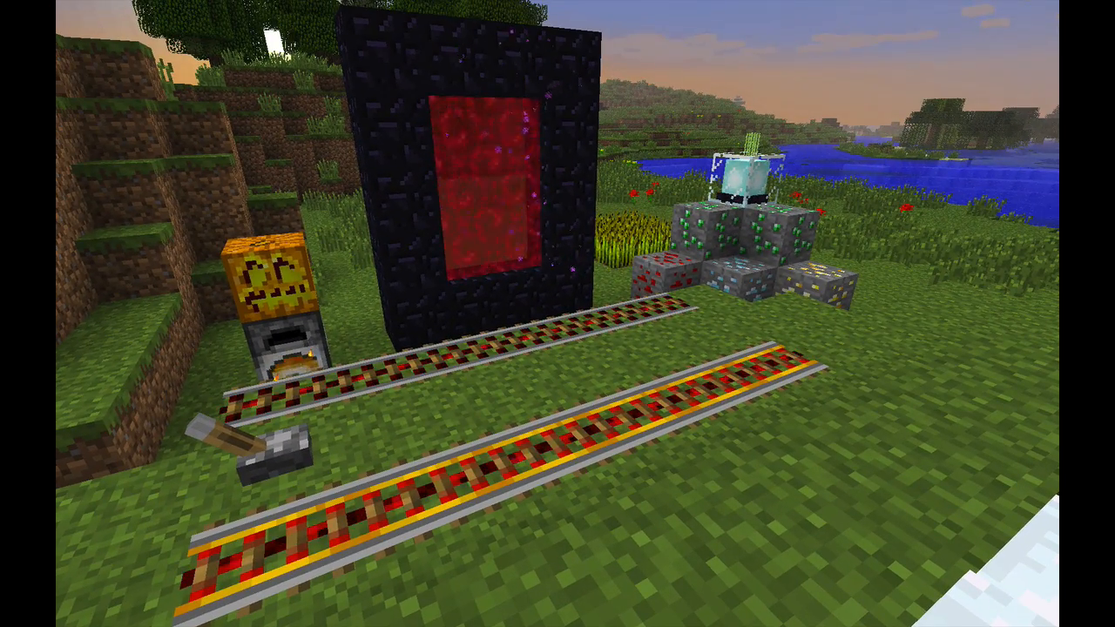